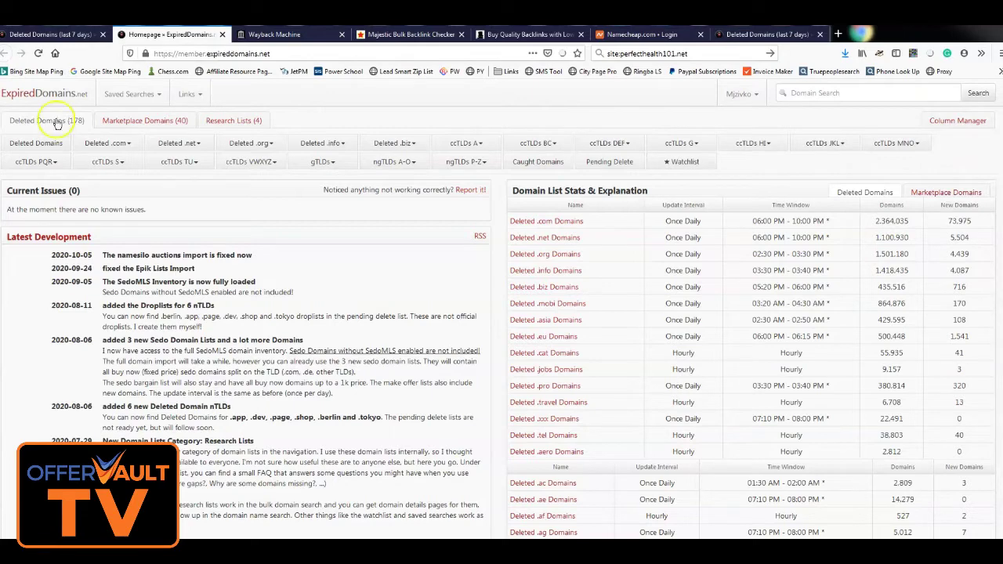
Open the combined Deleted Domains list and filter it to domain names containing "hvac".
click(34, 144)
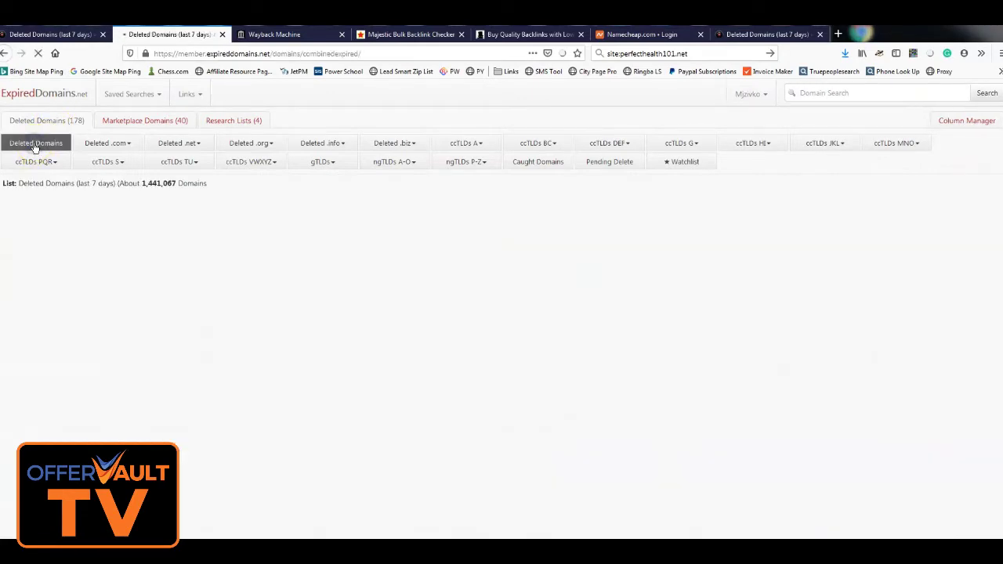
click(29, 199)
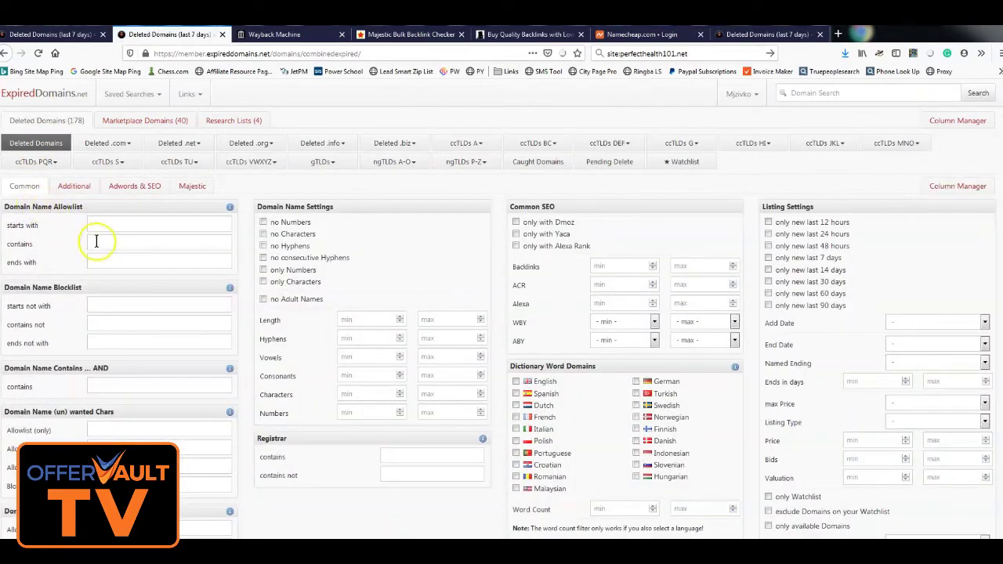
click(106, 244)
text(hvac)
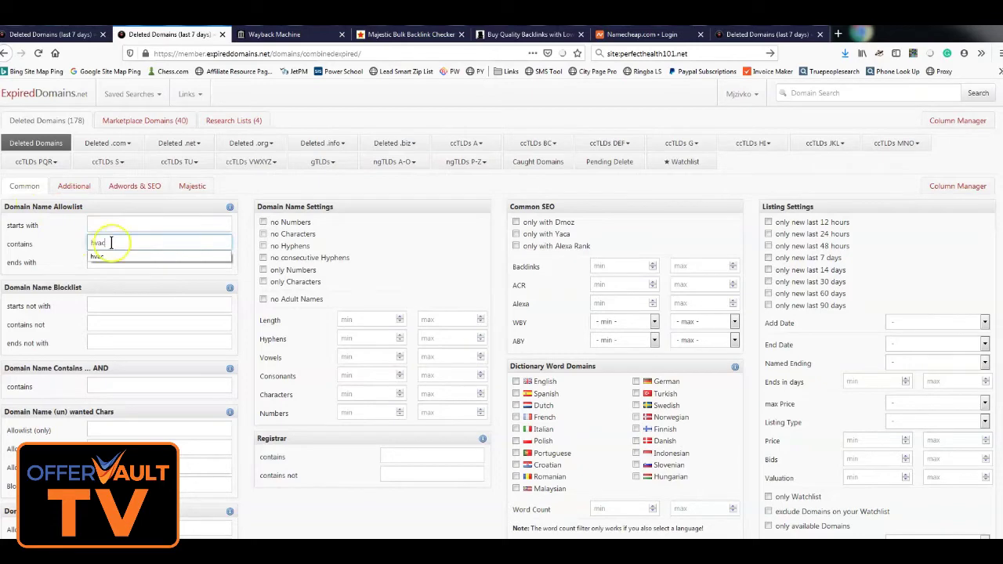
click(106, 256)
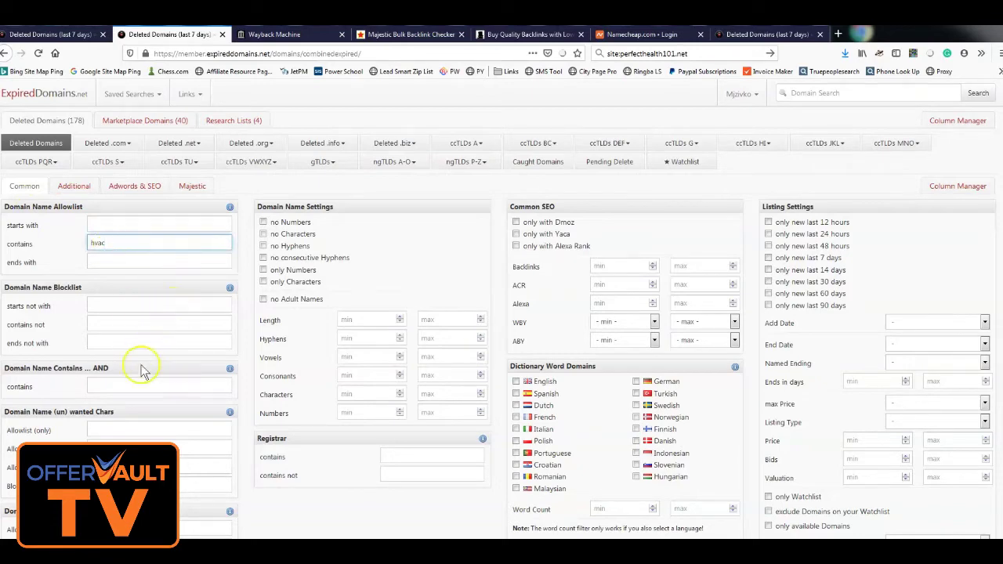
scroll(127, 398, down, 4)
click(30, 417)
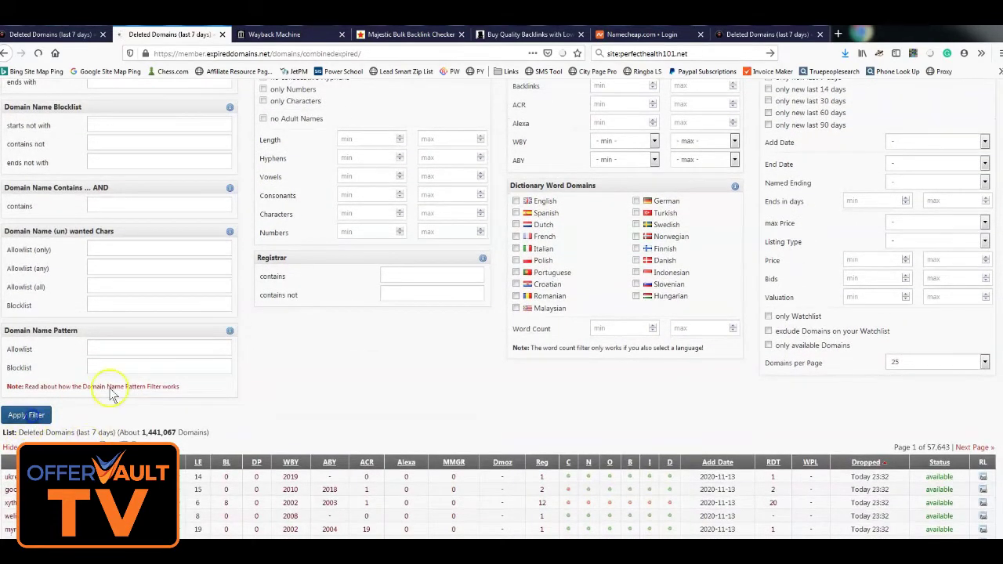
scroll(174, 335, up, 3)
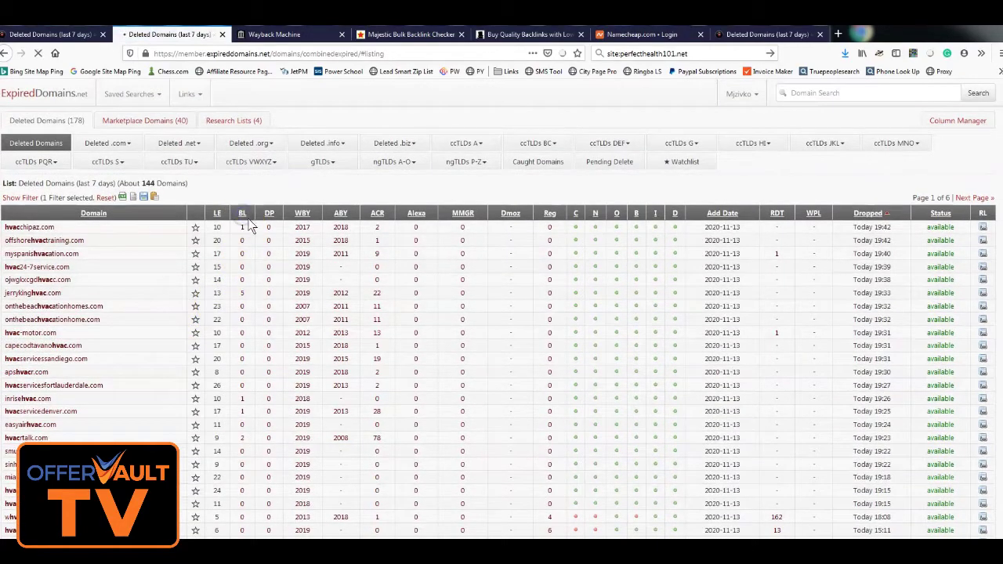
Sort the filtered domains by backlinks in descending order and copy the whole page of domains.
click(243, 217)
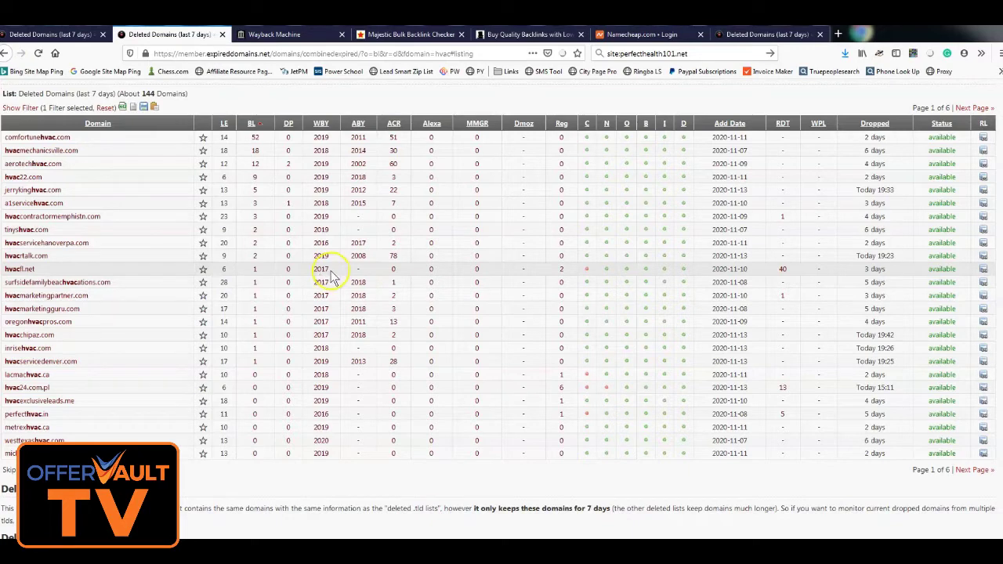
scroll(112, 259, up, 2)
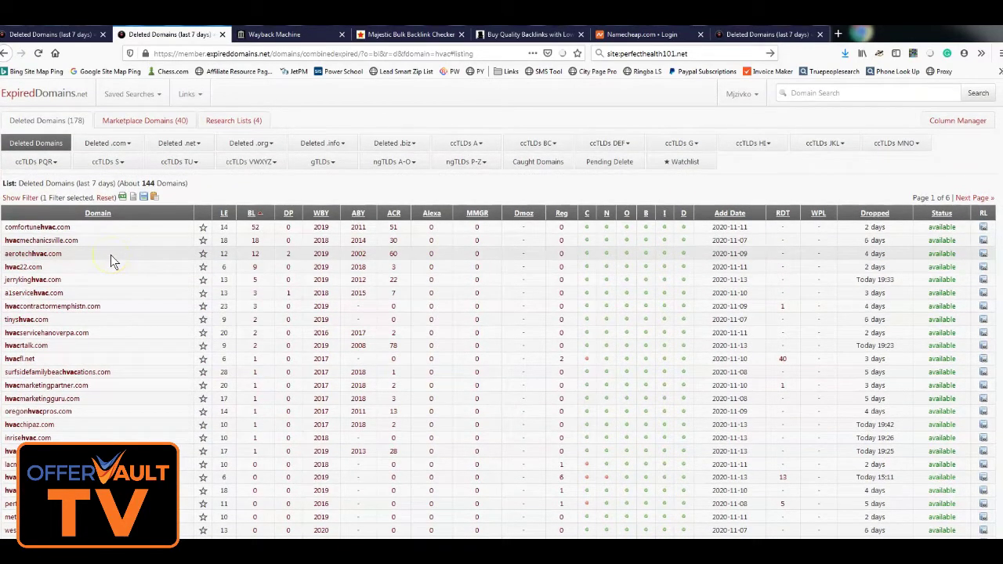
scroll(112, 256, down, 2)
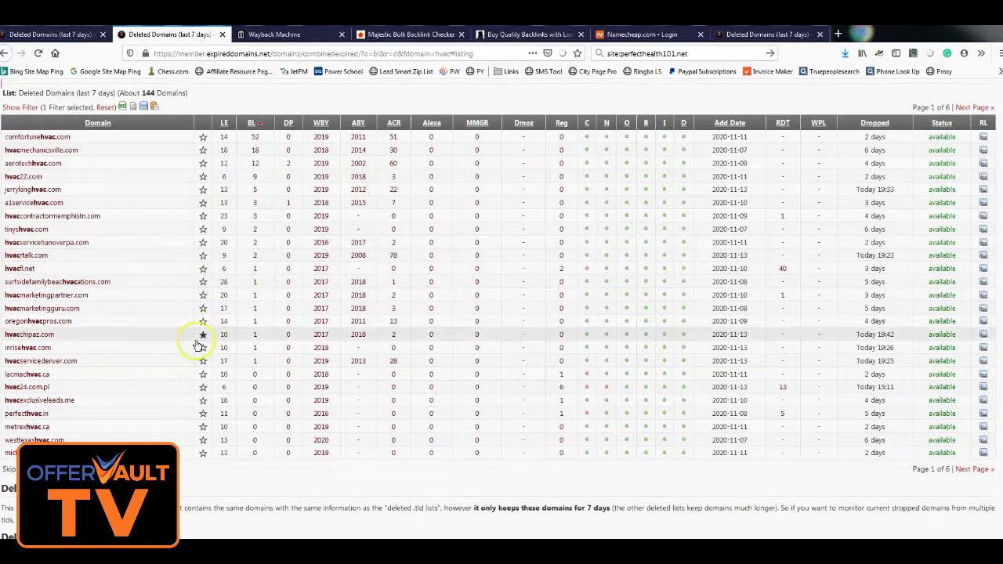
scroll(222, 274, up, 2)
scroll(258, 290, down, 2)
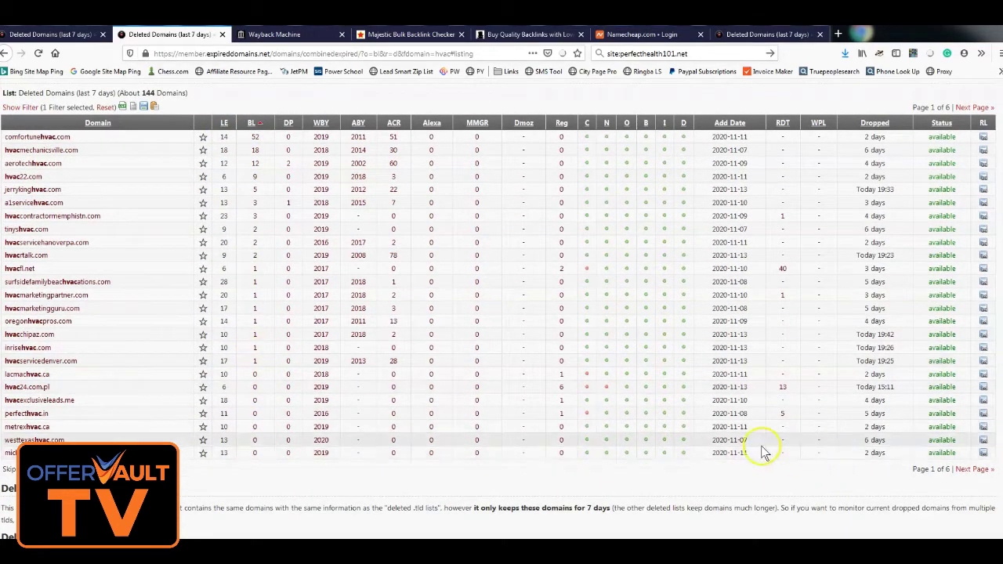
drag(735, 448, 11, 134)
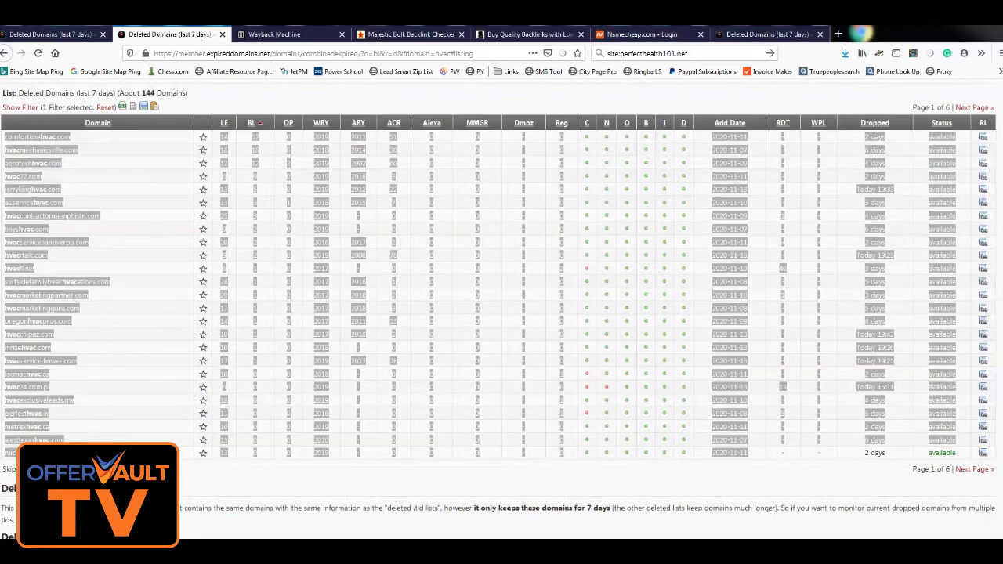
Switch to Majestic, search Google for "bulk search majiestic seo" and open the Majestic Bulk Backlink Checker.
click(388, 34)
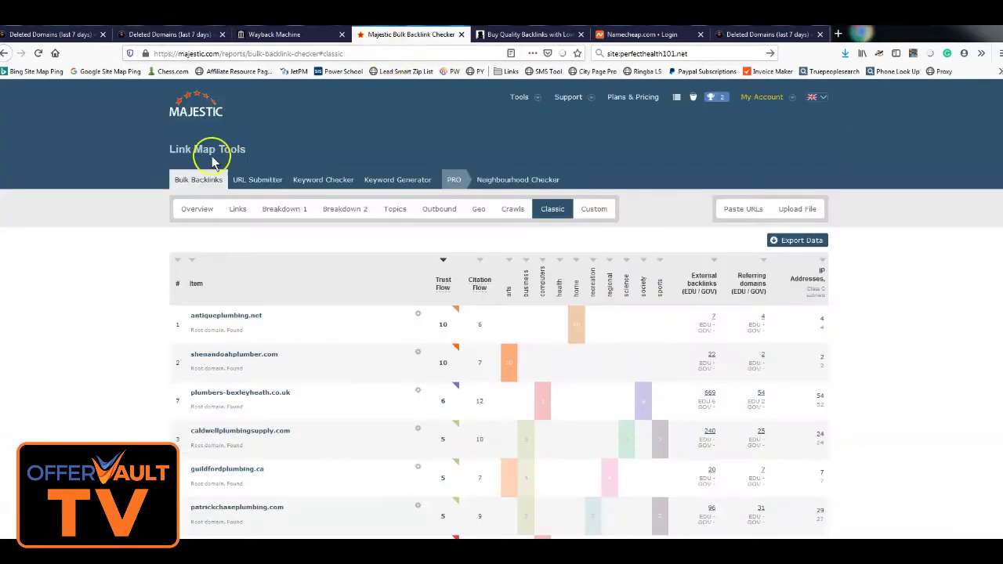
click(9, 54)
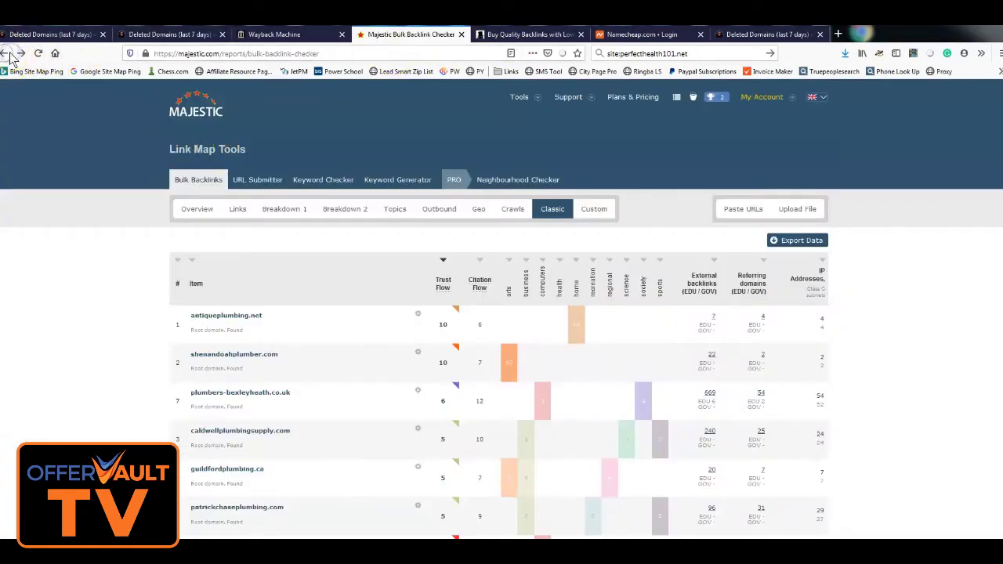
click(195, 114)
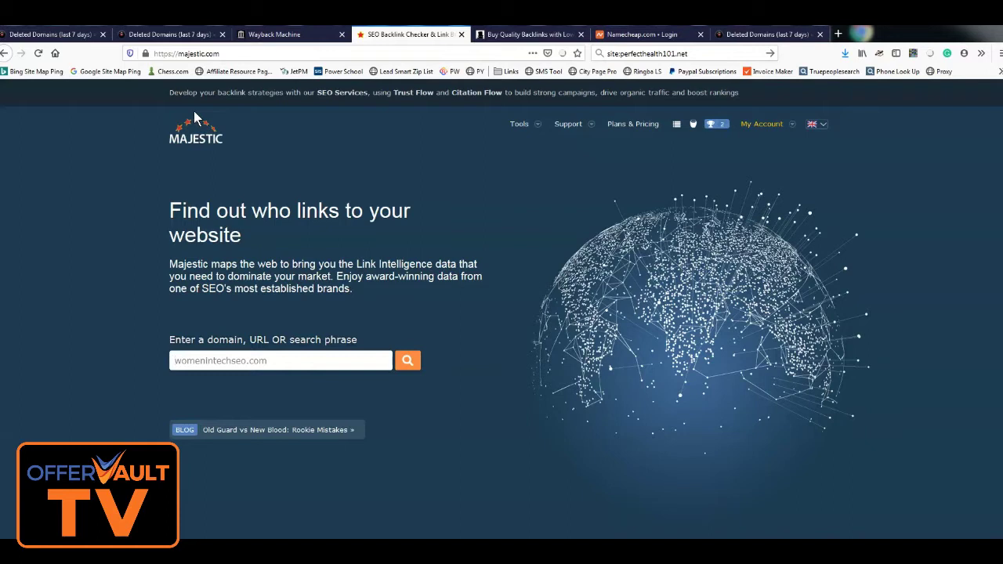
click(706, 54)
text(bu)
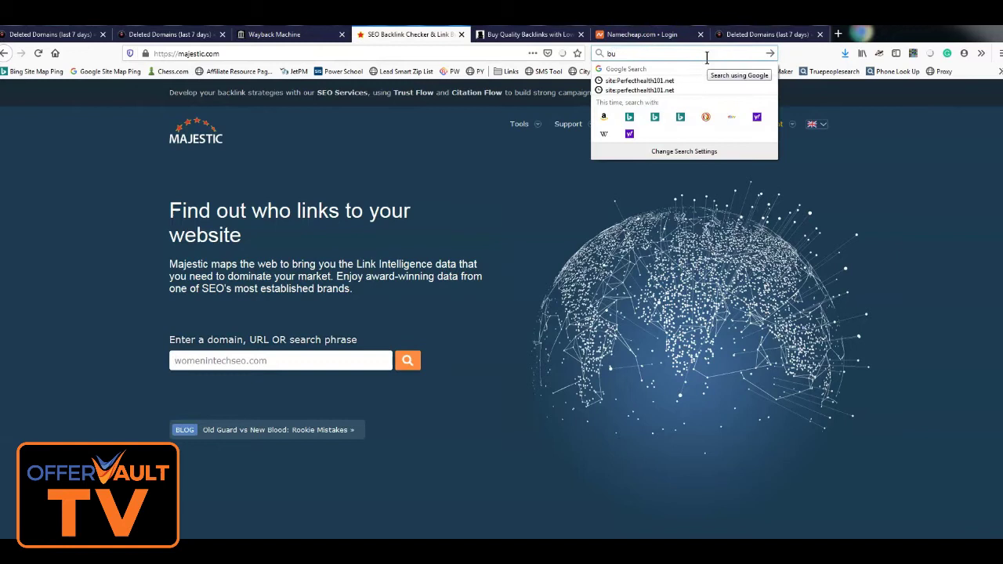
text(lk)
key(Down)
key(Down)
key(Return)
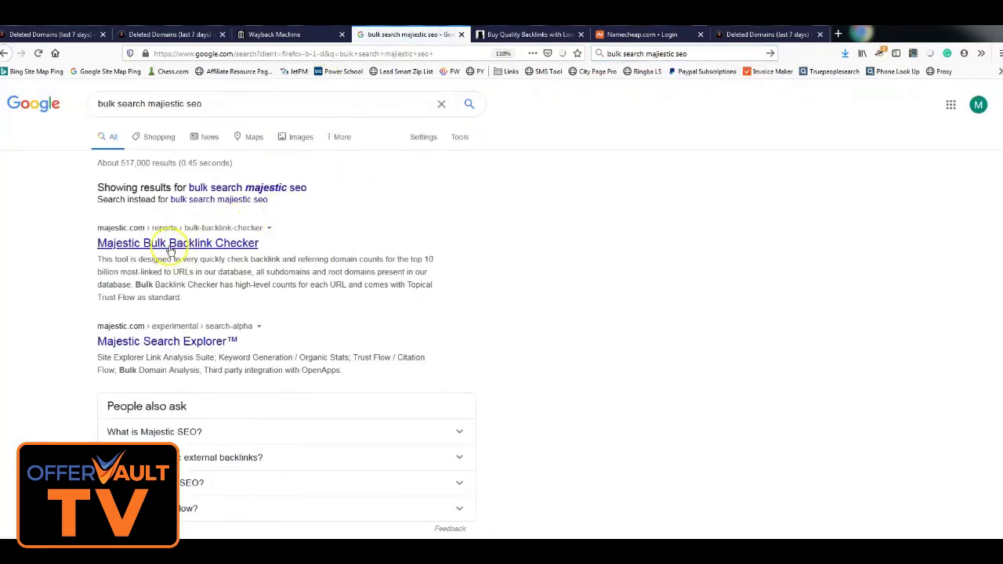
click(202, 244)
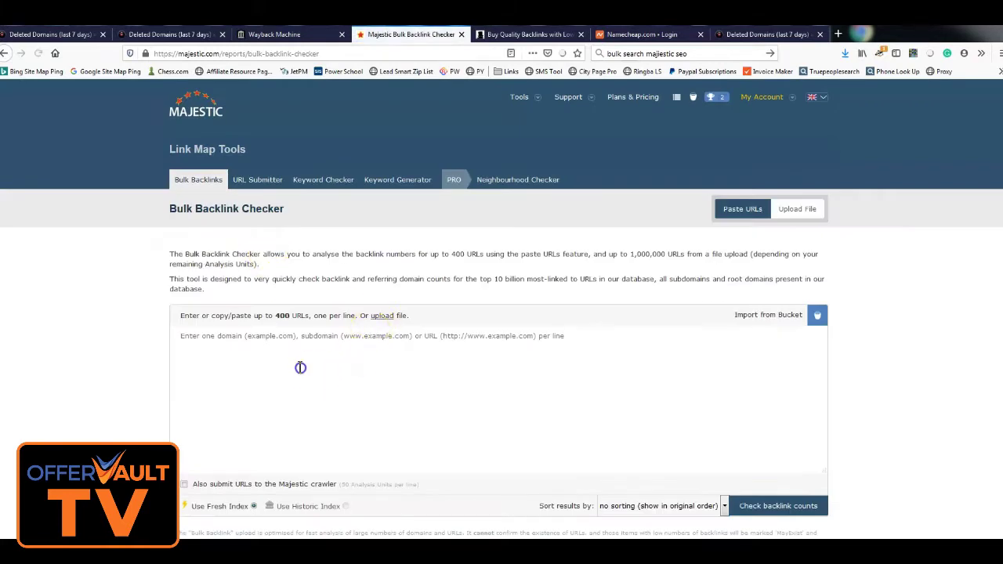
Paste the copied HVAC domains into the Bulk Backlink Checker and run the backlink count check.
key(ctrl+v)
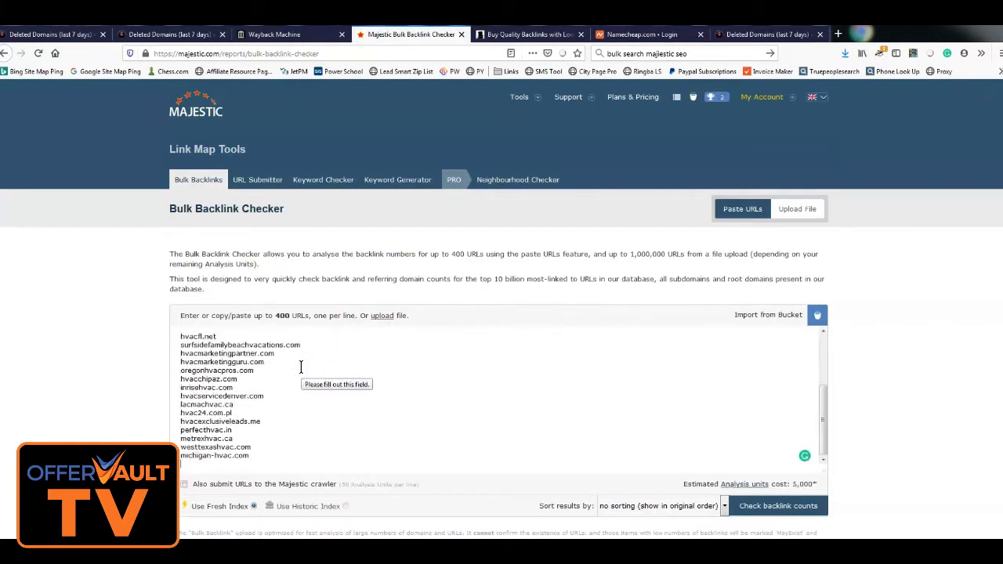
scroll(285, 369, up, 10)
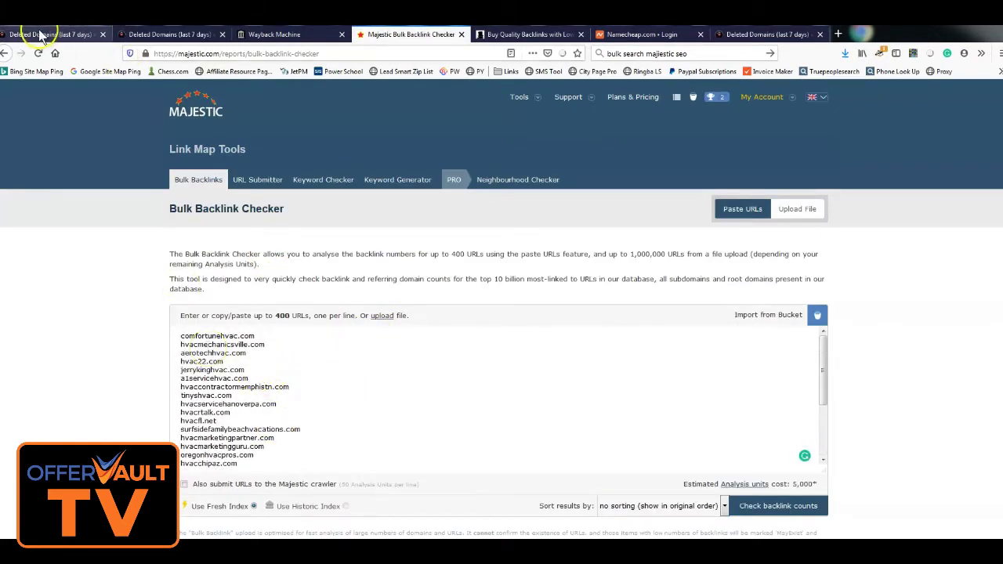
click(756, 502)
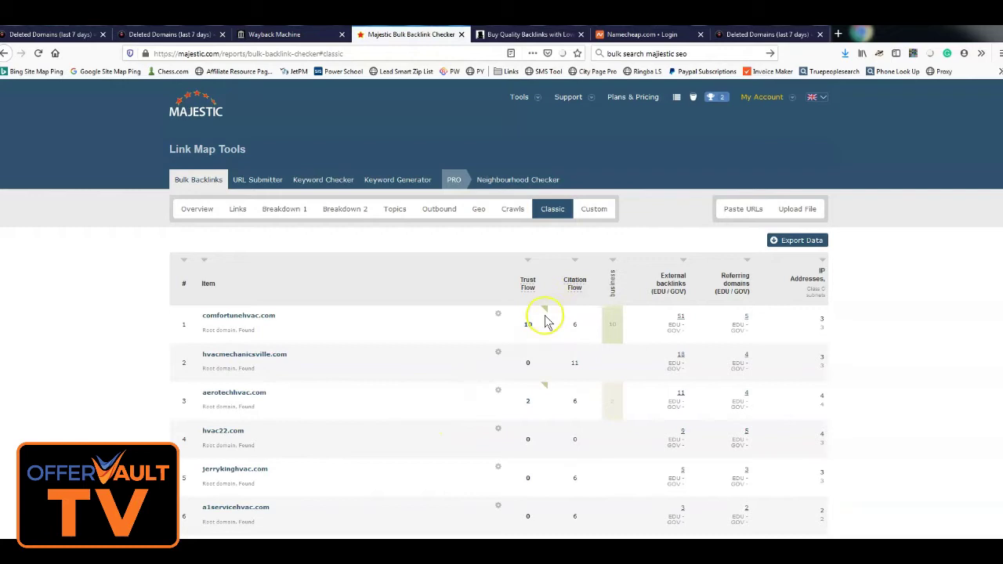
Sort the bulk backlink results by Trust Flow, highest first, and look over the ranked domains.
click(528, 285)
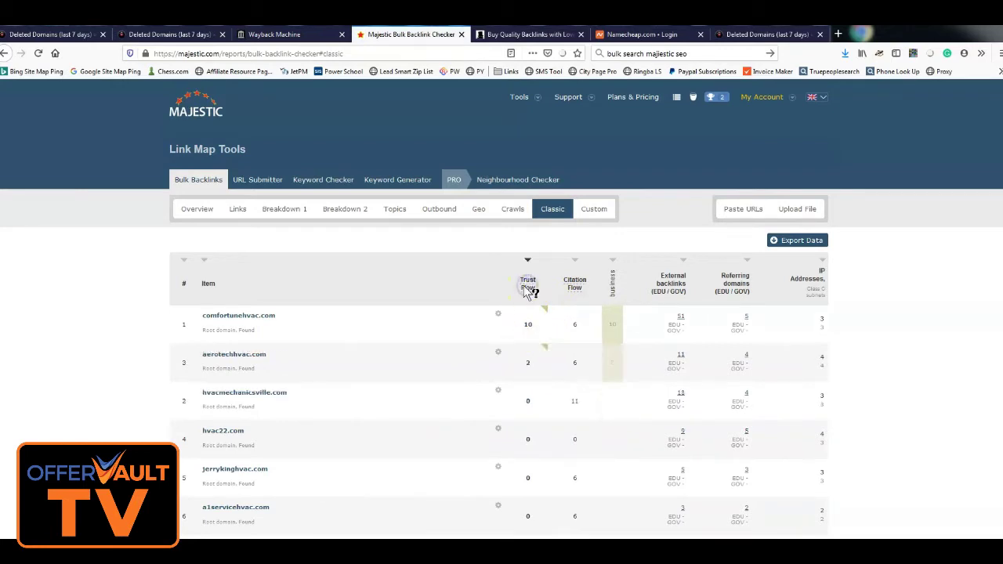
click(527, 290)
mouse_move(581, 290)
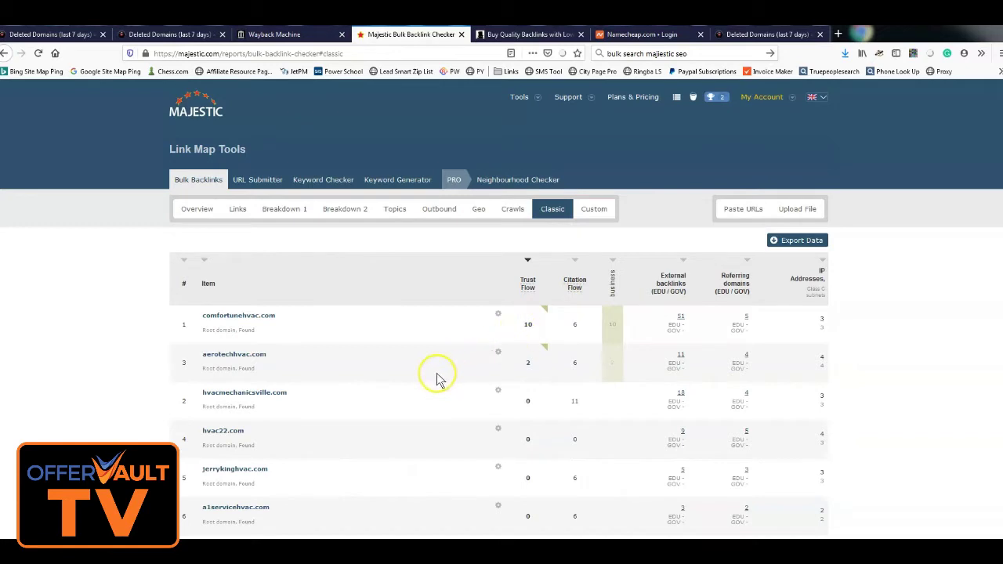
scroll(364, 401, down, 2)
scroll(369, 403, up, 2)
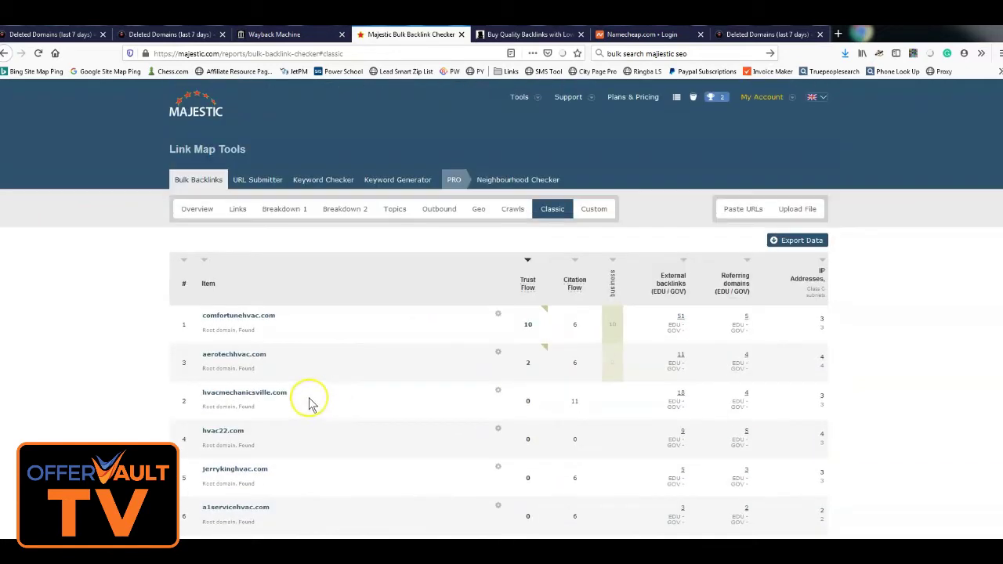
Visit comfortunehvac.com from the bulk results and copy its web address.
click(232, 319)
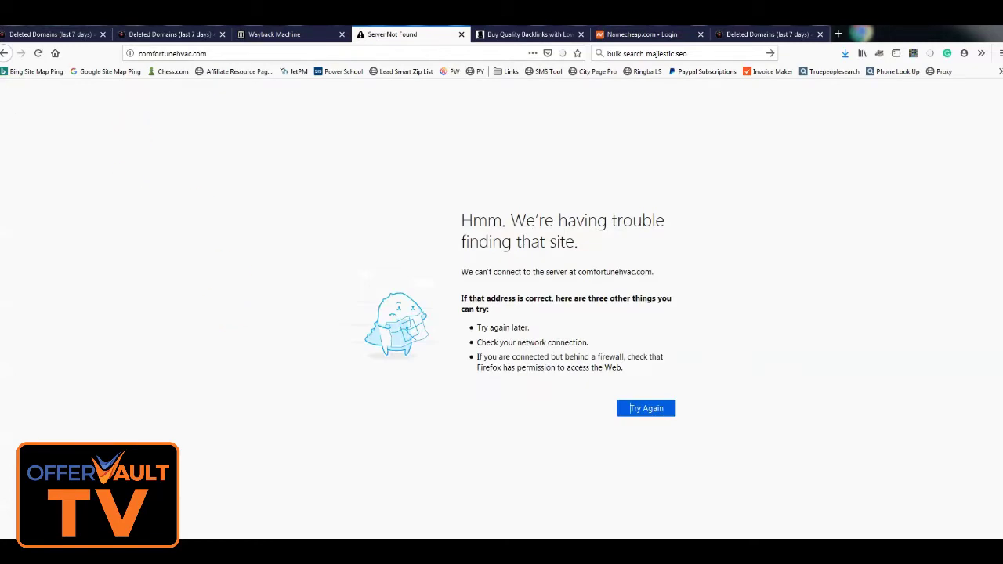
click(196, 56)
key(ctrl+c)
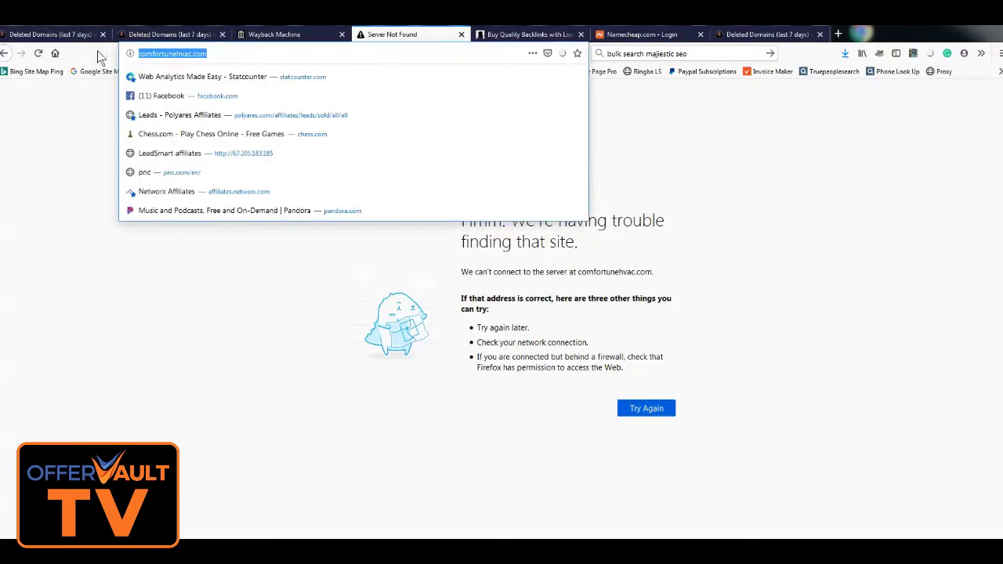
text(majestic)
key(Return)
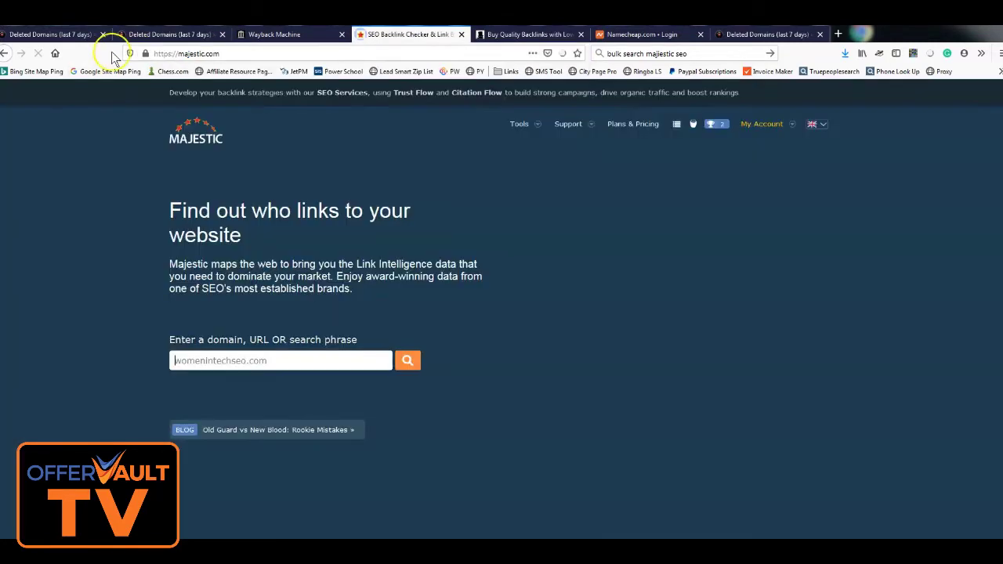
click(258, 361)
key(ctrl+v)
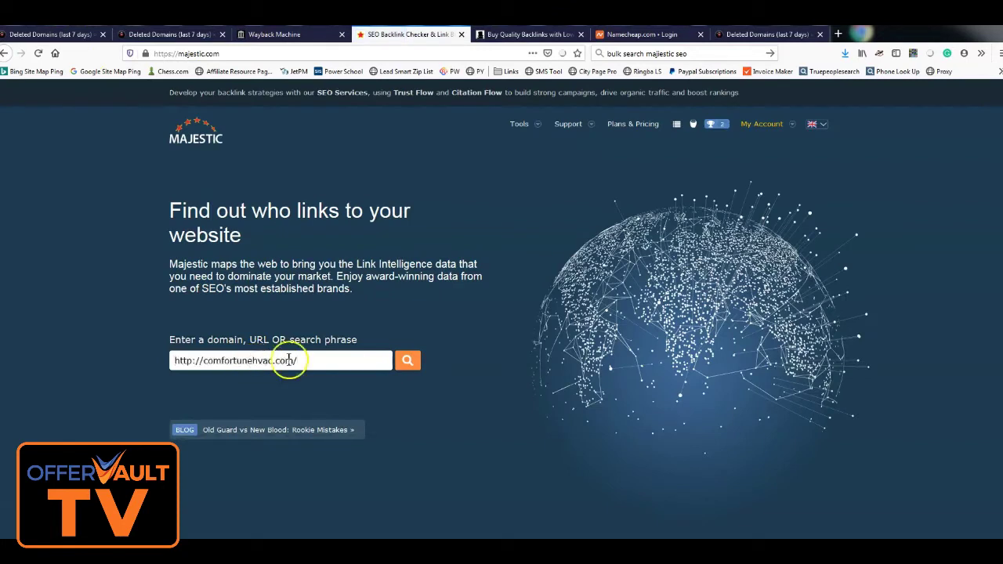
click(315, 362)
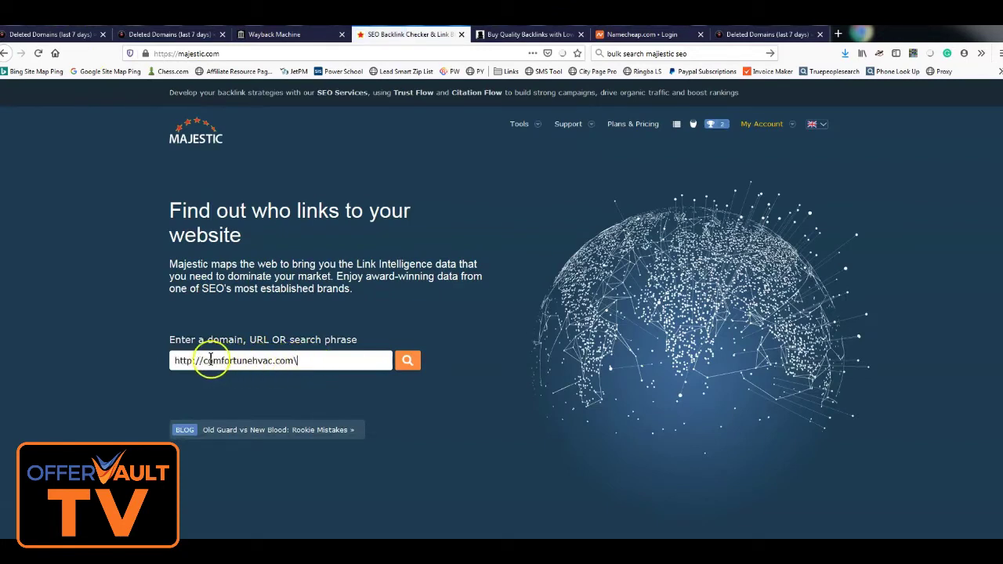
drag(208, 363, 155, 369)
key(BackSpace)
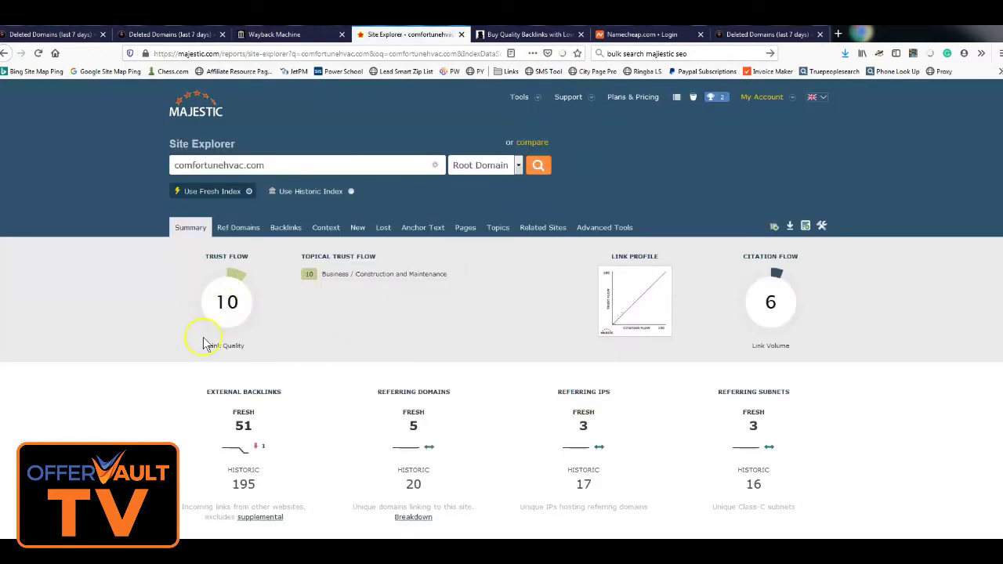
Review the Site Explorer backlink summary, link contexts and referring domains of comfortunehvac.com.
scroll(582, 385, down, 7)
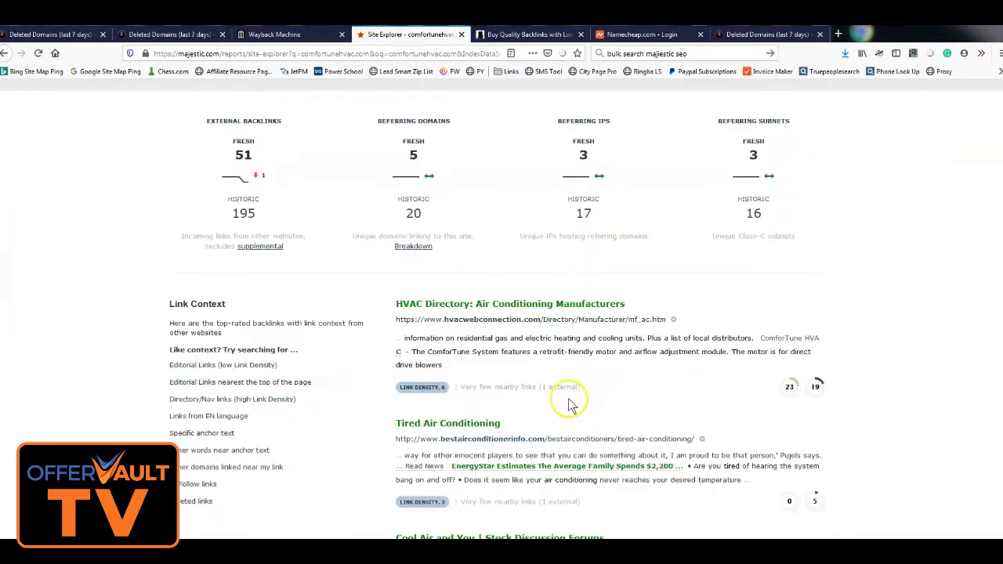
scroll(538, 396, up, 4)
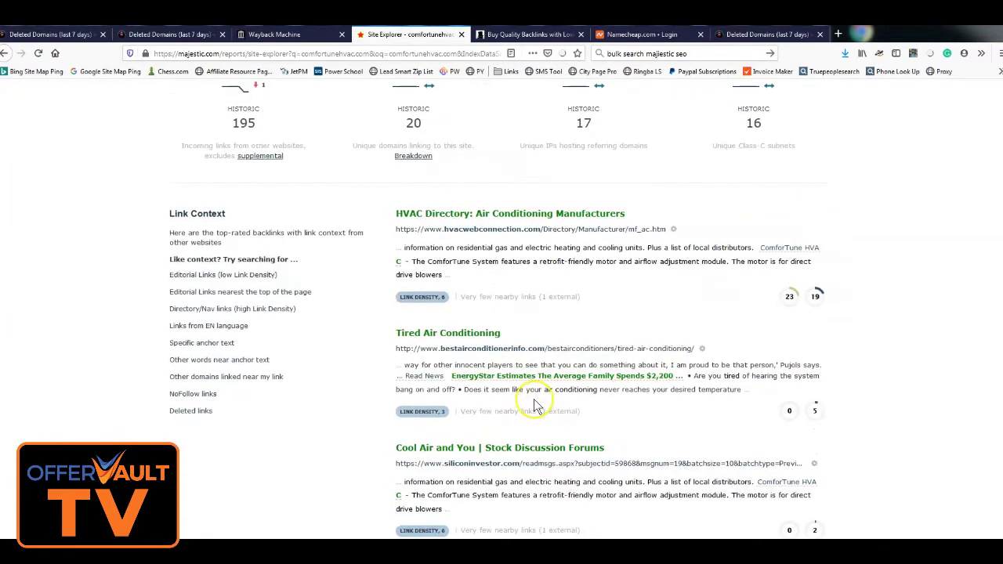
scroll(259, 263, up, 3)
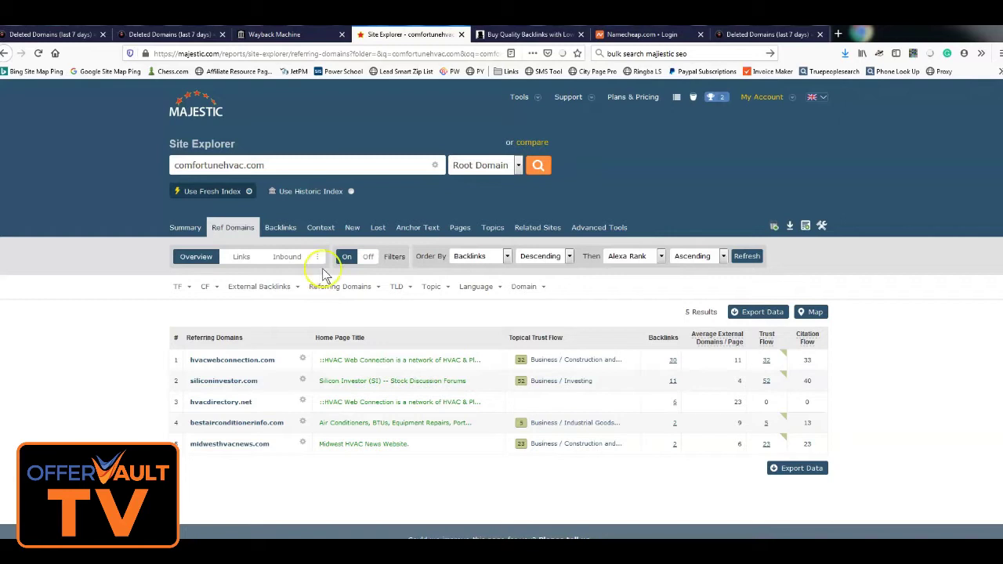
click(329, 265)
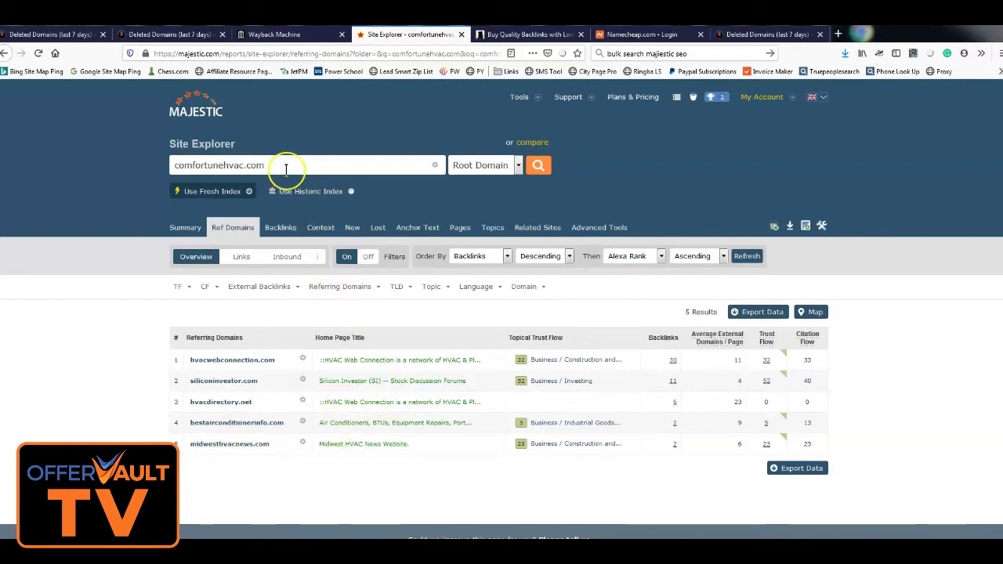
Copy the domain name comfortunehvac.com from Site Explorer and go to namecheap.com.
drag(284, 165, 127, 165)
key(ctrl+c)
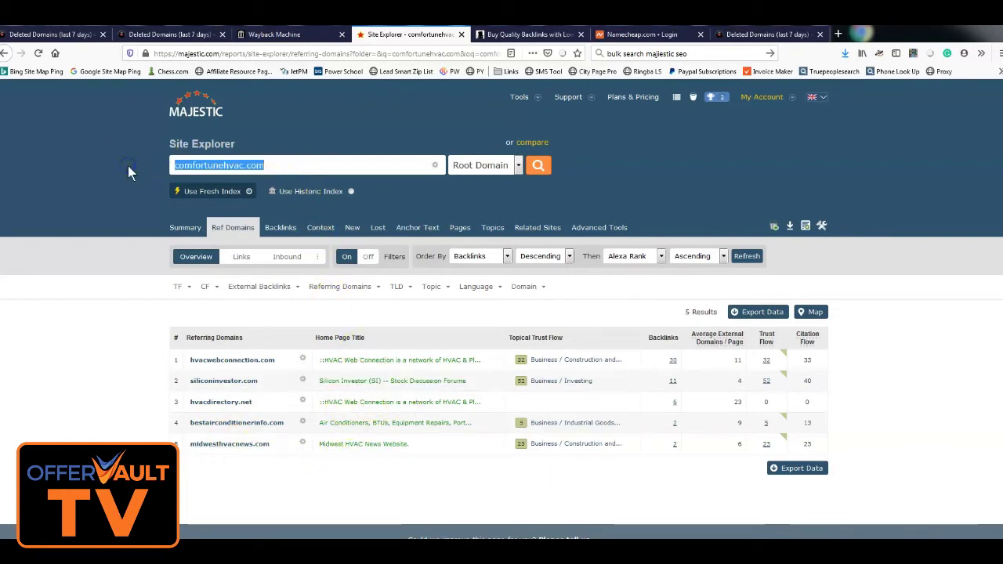
click(269, 55)
text(namecheap.com/)
key(Return)
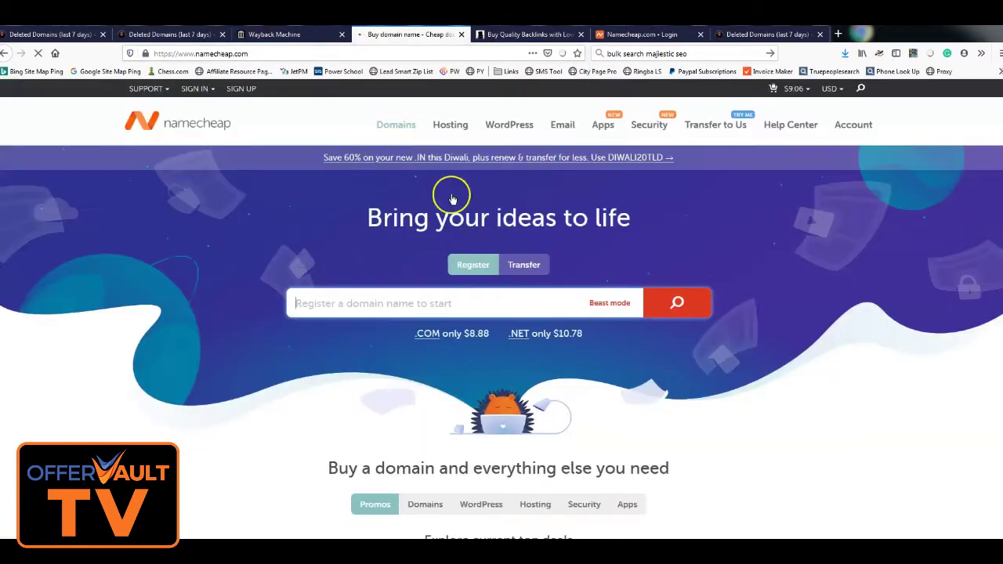
Search Namecheap for the copied domain comfortunehvac.com to check whether it can be registered.
click(447, 302)
key(ctrl+v)
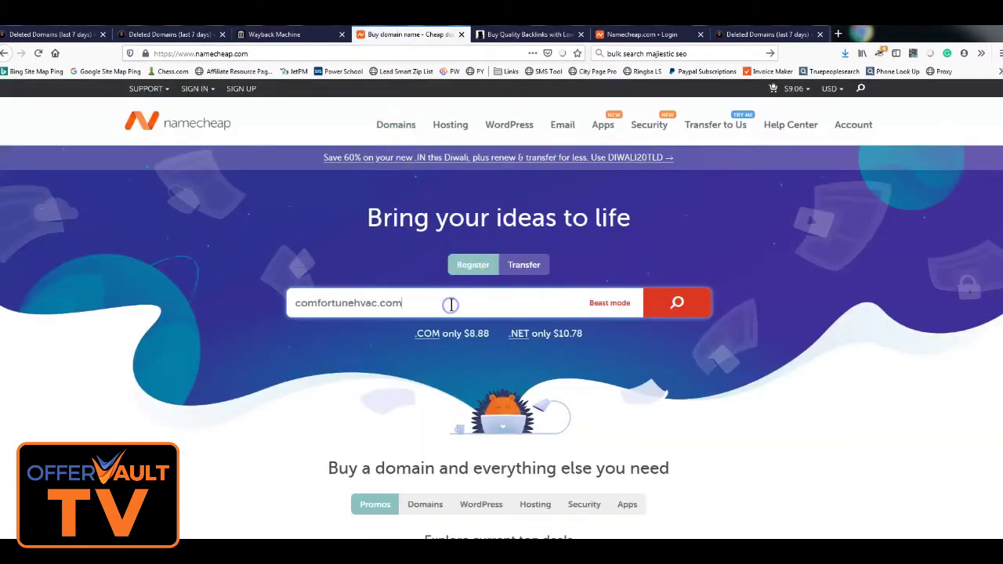
click(692, 312)
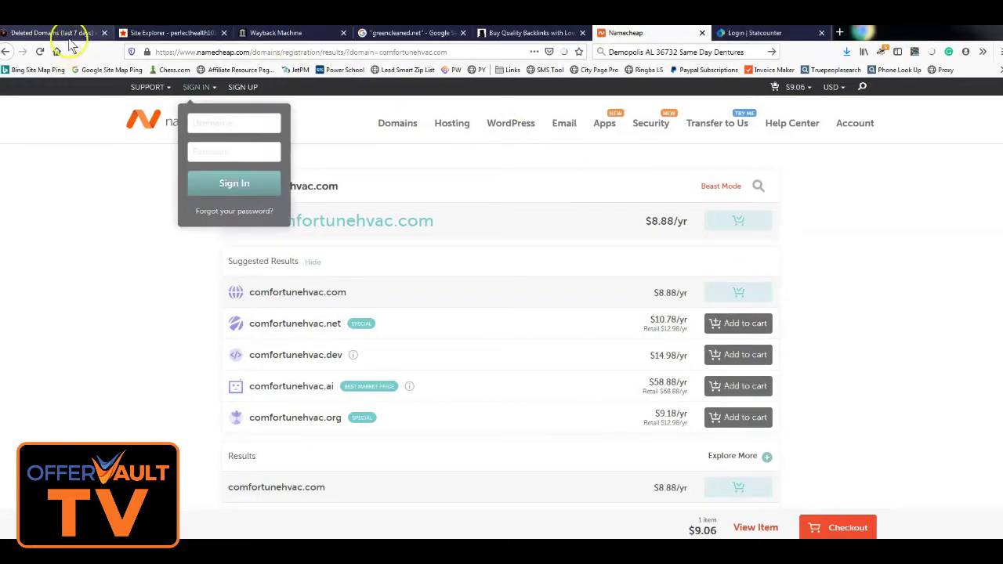
Switch to the ExpiredDomains.net deleted domains list, change the minimum Majestic Citation Flow, and apply the filter to the hvac names.
click(70, 35)
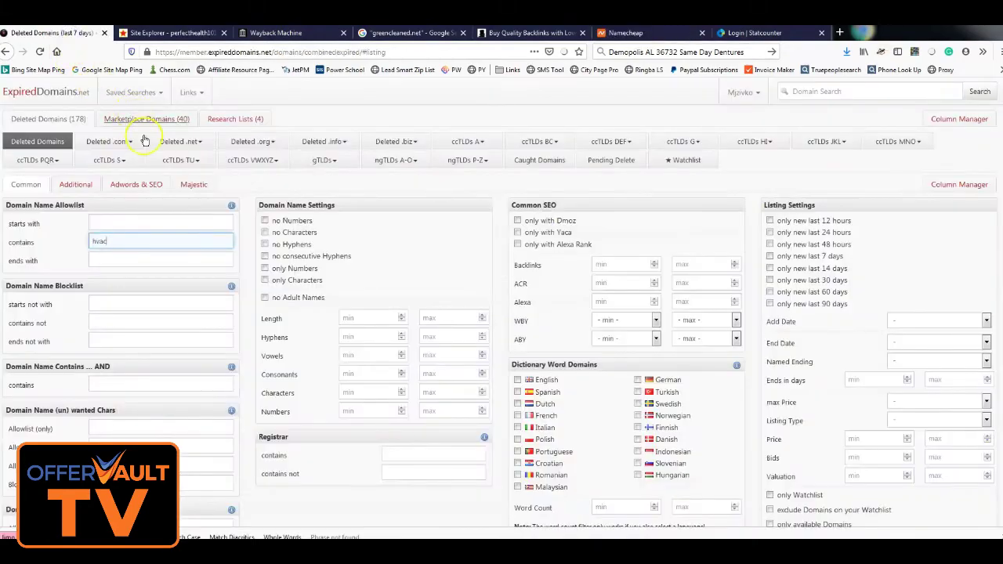
scroll(112, 297, down, 2)
scroll(109, 298, up, 2)
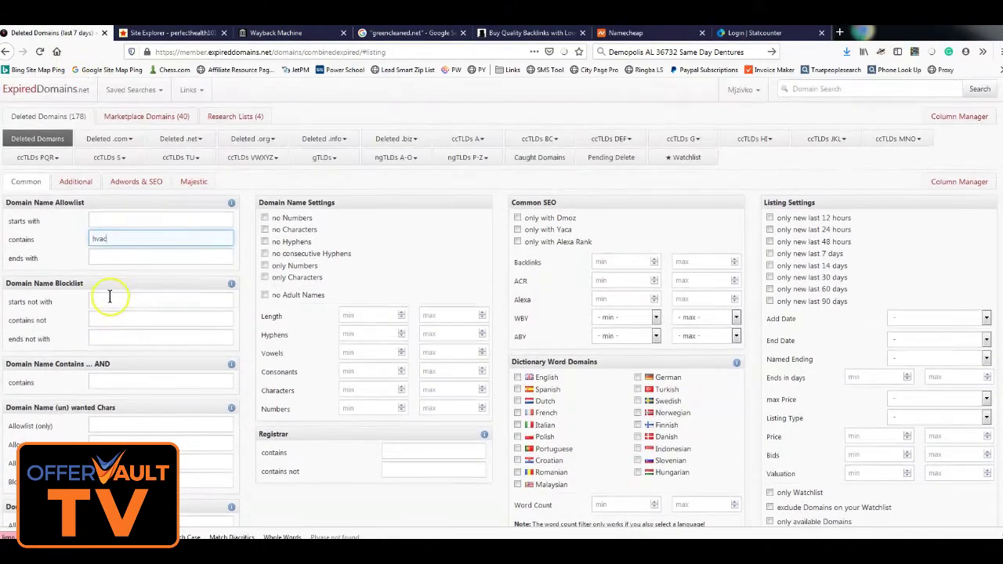
scroll(86, 314, down, 8)
scroll(35, 259, up, 1)
scroll(87, 235, up, 4)
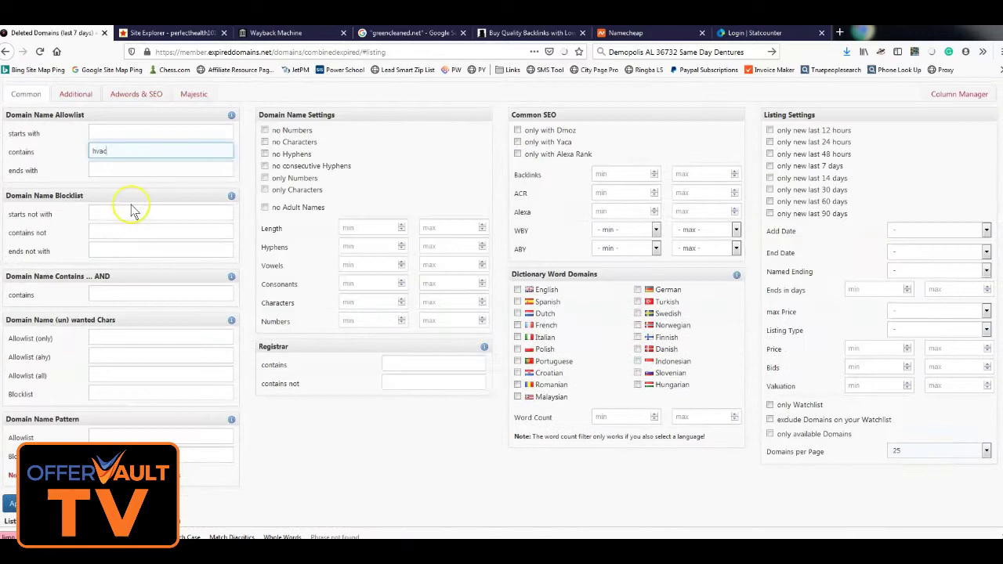
click(190, 185)
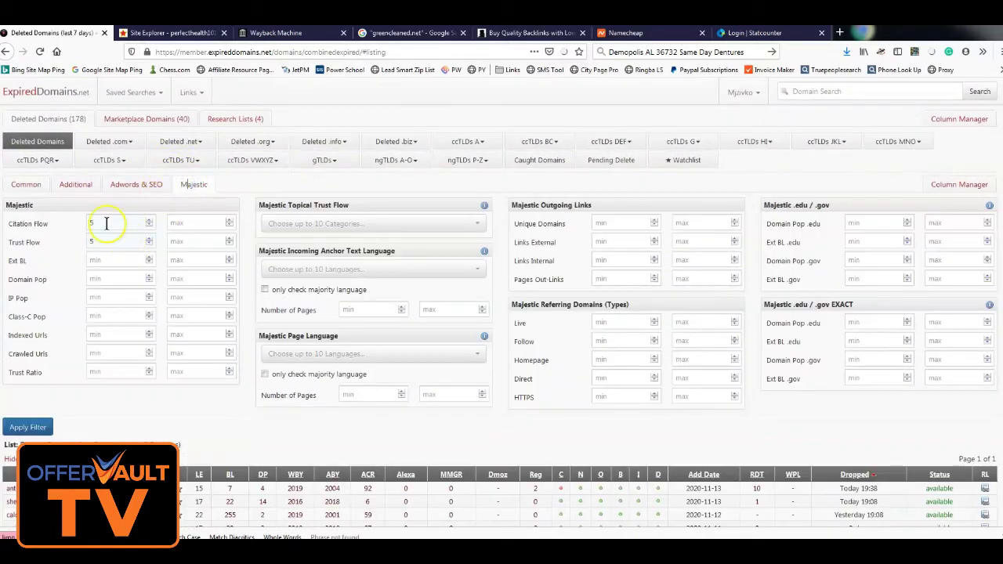
mouse_move(105, 224)
mouse_down()
mouse_move(71, 227)
mouse_move(86, 223)
mouse_up()
click(47, 423)
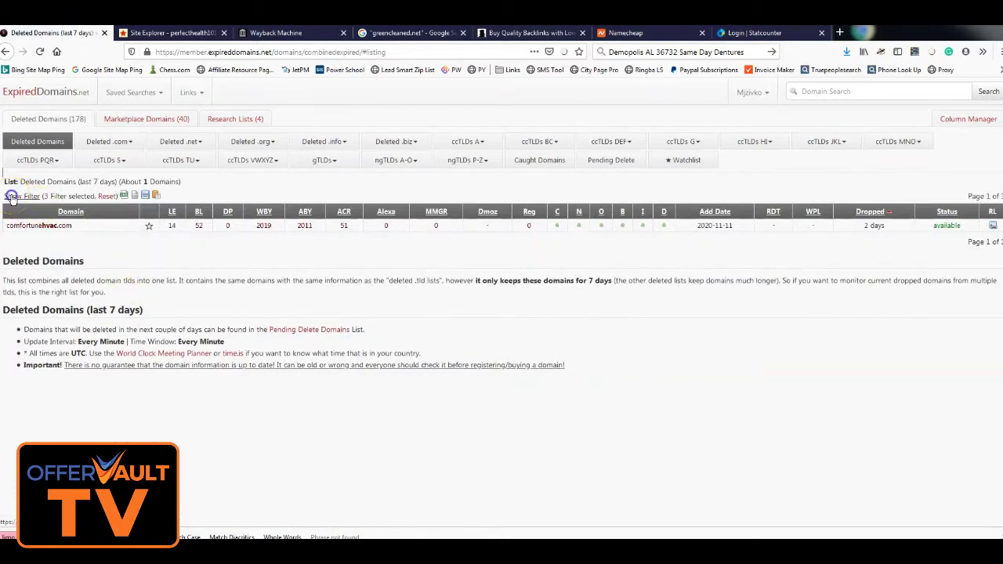
Change the domain name contains filter to storage and apply it to the deleted domains list.
click(11, 198)
drag(113, 243, 66, 243)
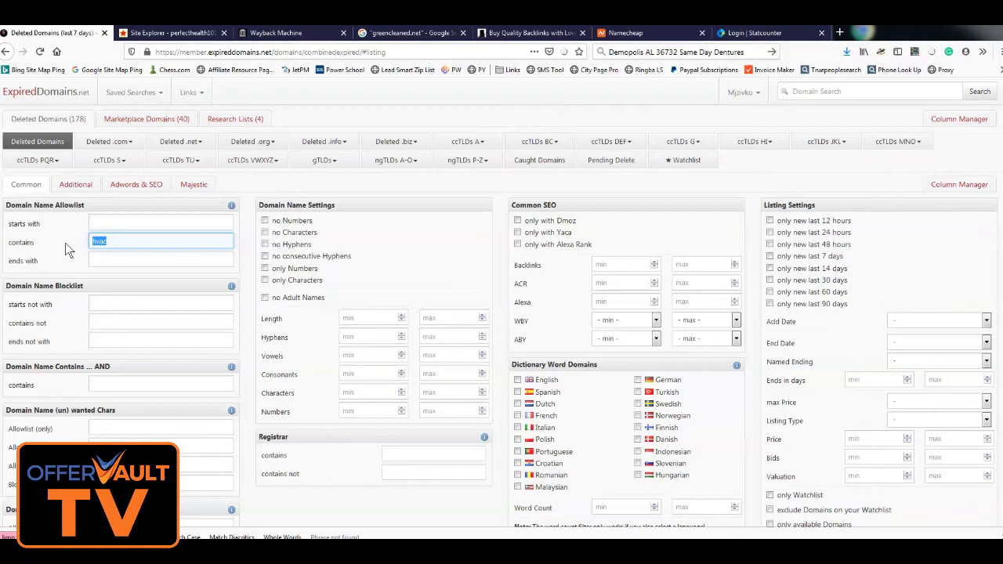
text(storaage)
key(BackSpace)
key(BackSpace)
key(BackSpace)
text(ge)
scroll(86, 415, down, 2)
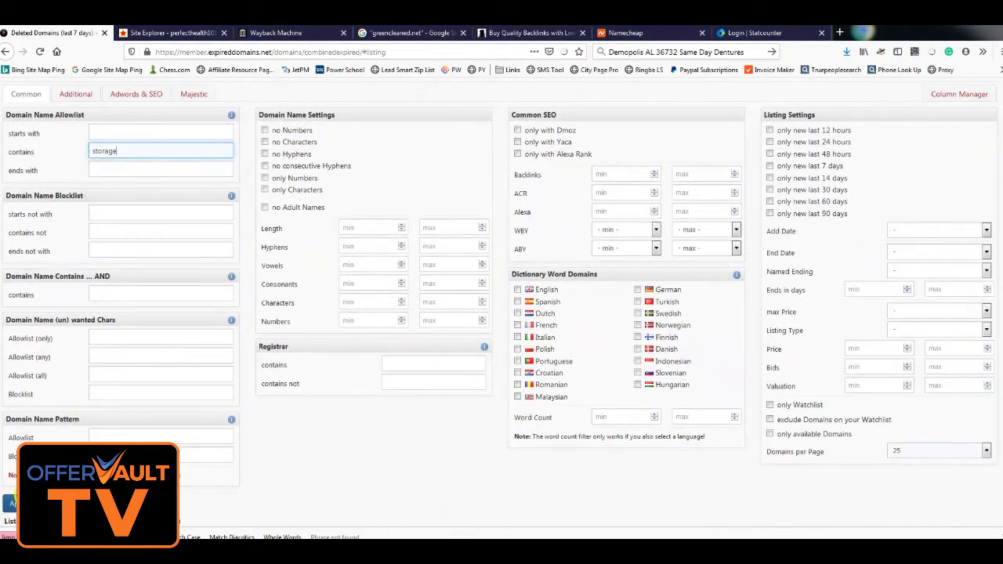
click(10, 503)
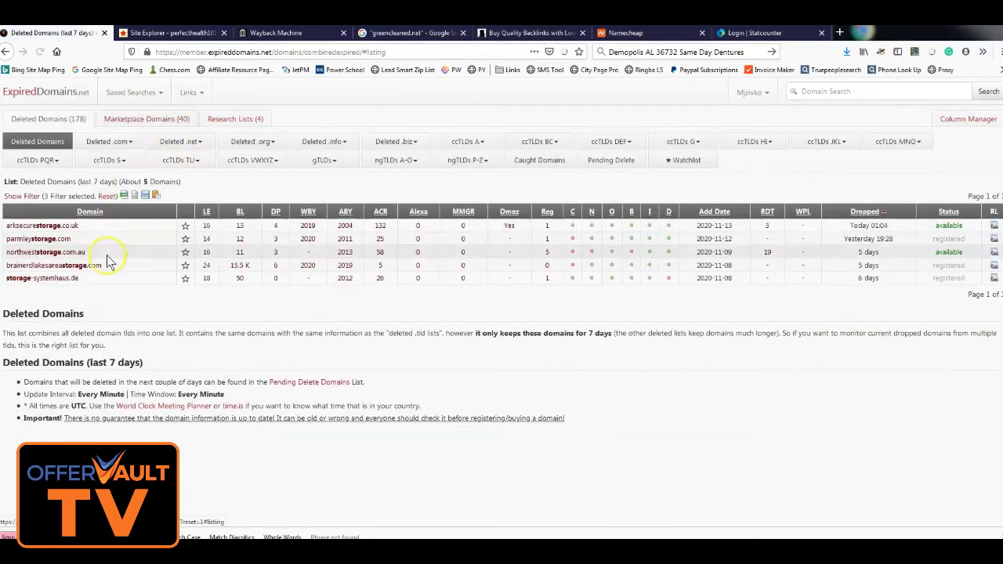
drag(235, 280, 19, 229)
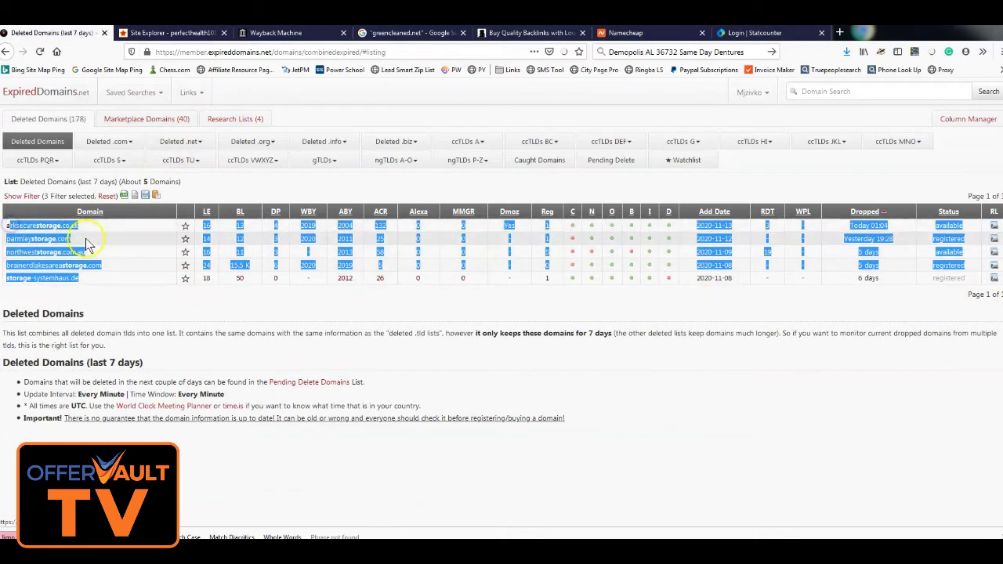
click(114, 281)
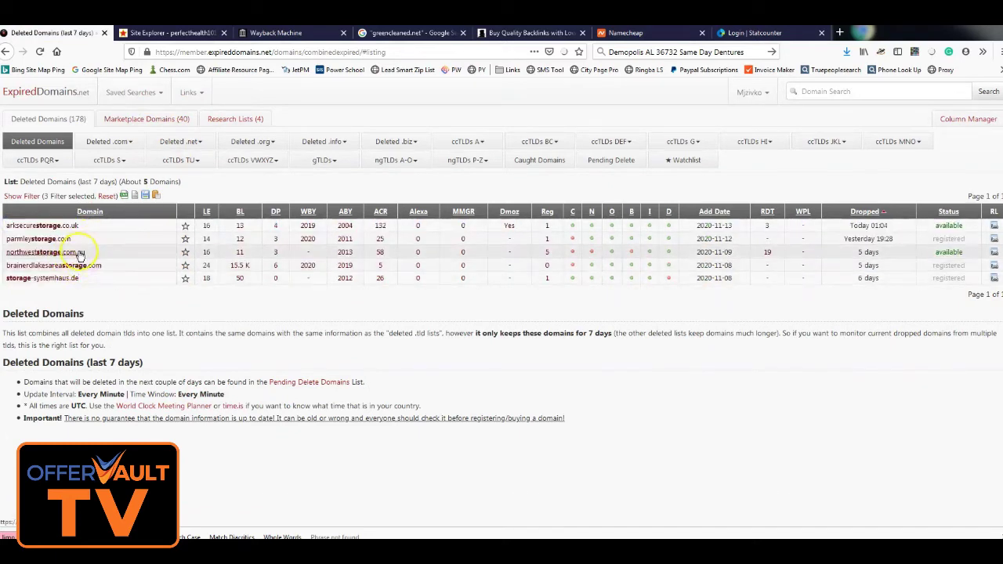
Restrict the storage domains to the original gTLDs com, net, org, biz, info and pro, and apply the filter.
click(24, 196)
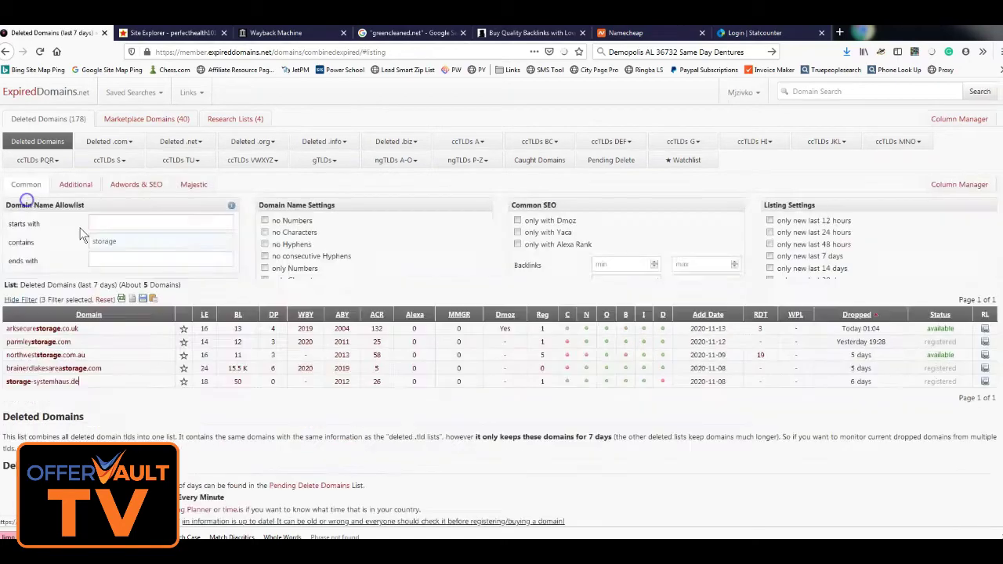
click(69, 187)
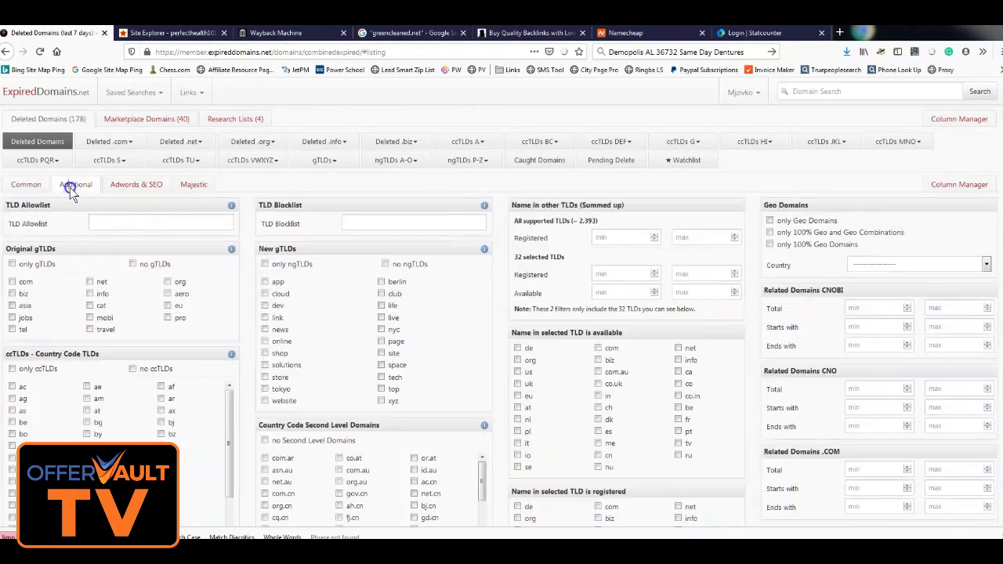
scroll(86, 230, down, 2)
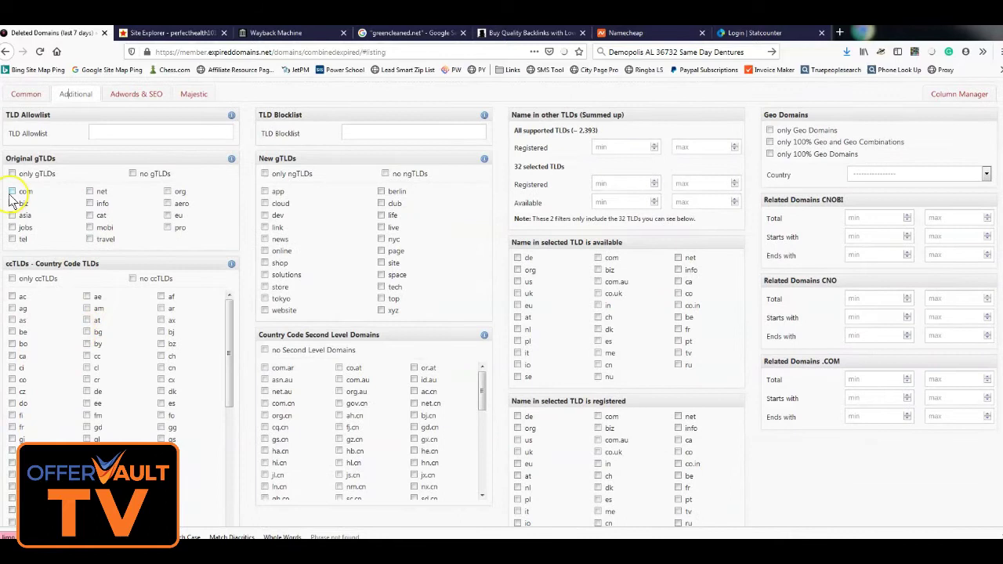
click(11, 191)
click(89, 192)
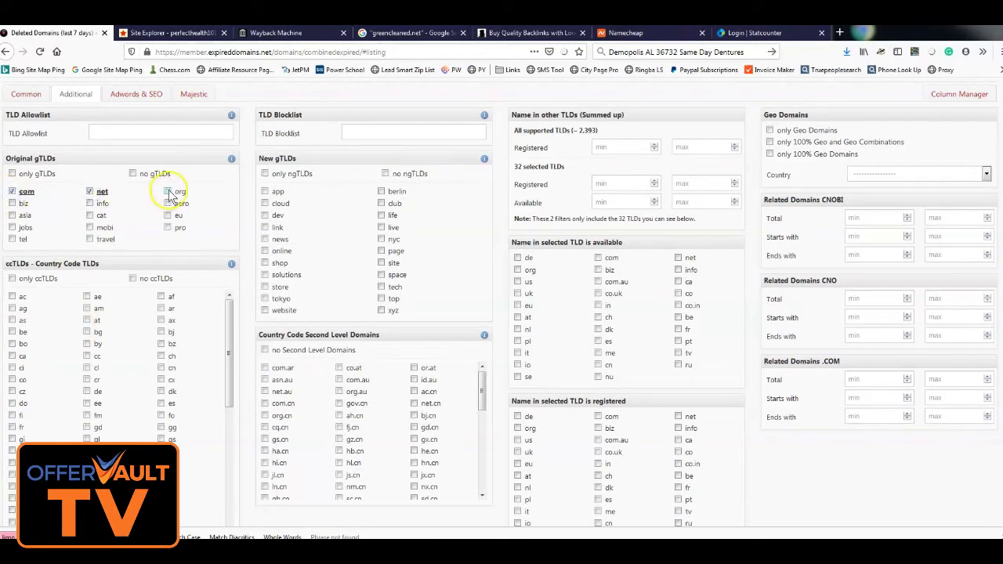
click(167, 191)
drag(106, 205, 22, 206)
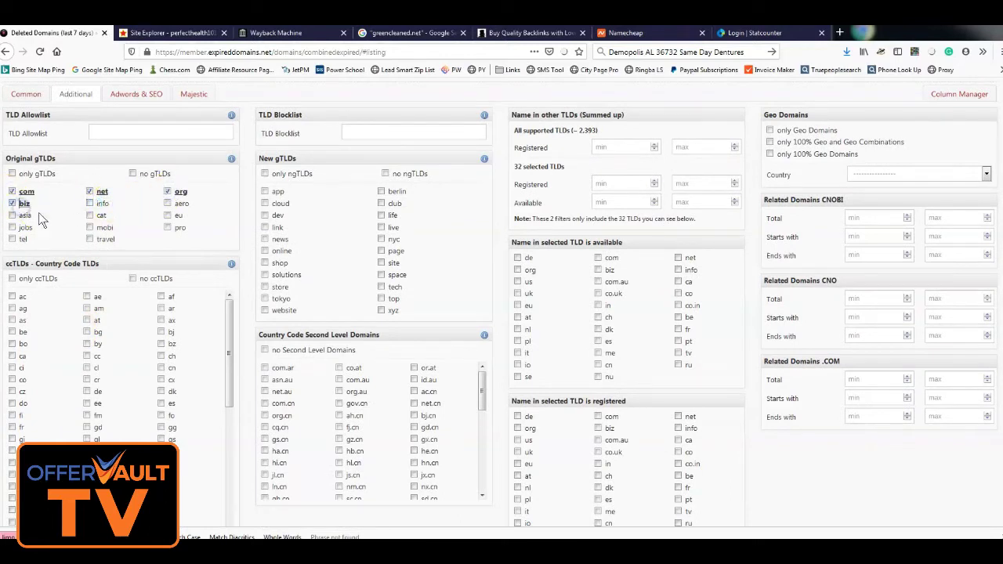
click(91, 209)
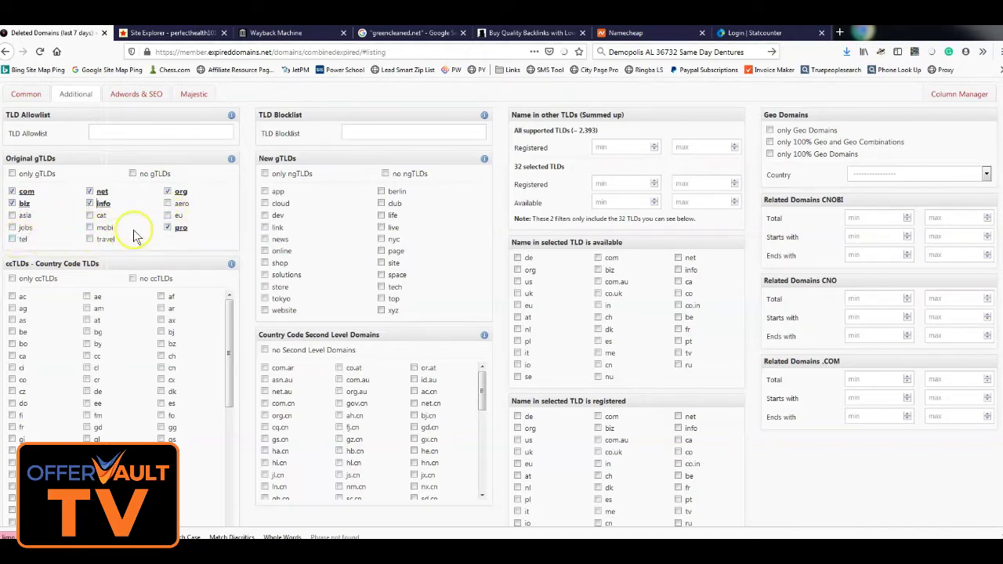
scroll(179, 302, down, 10)
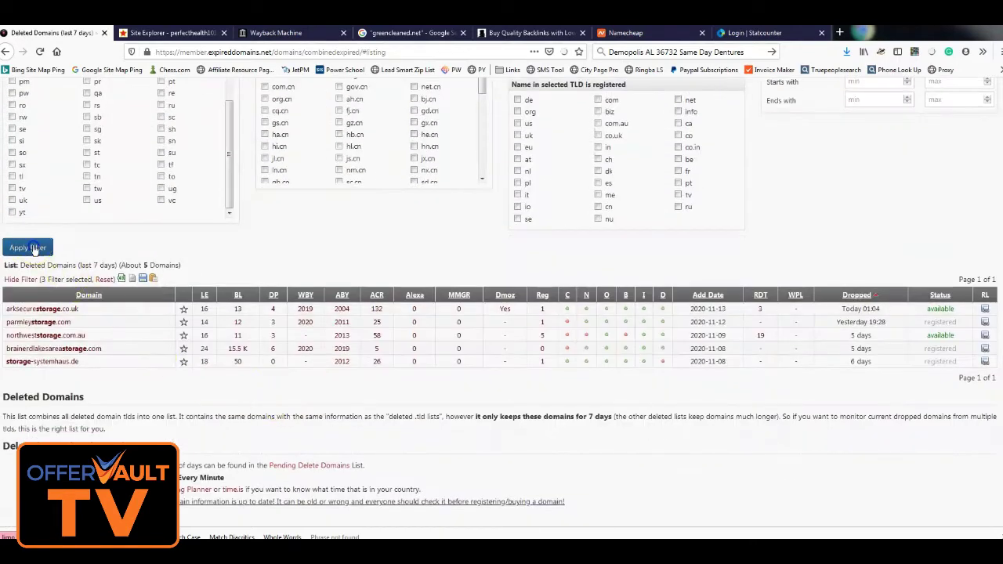
click(31, 247)
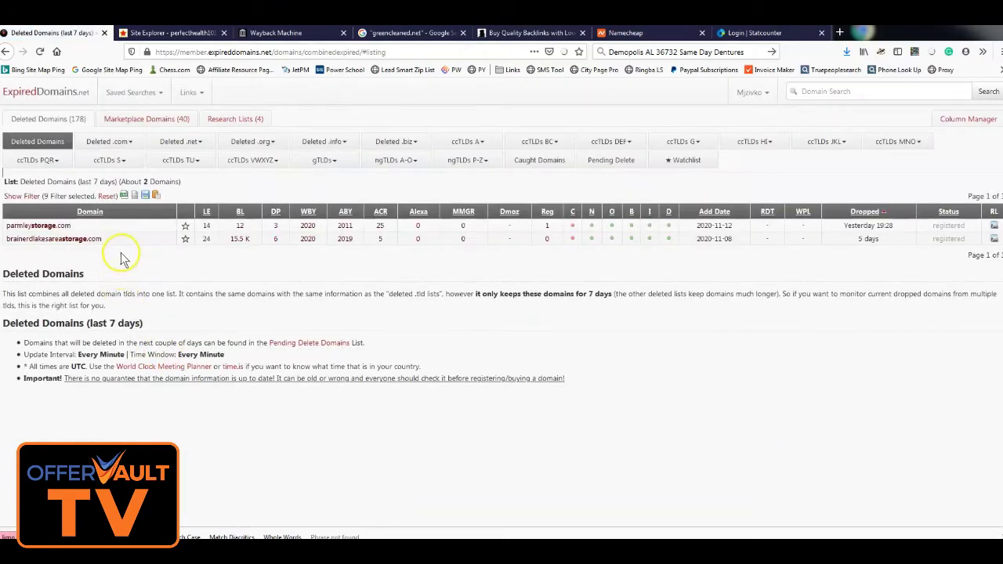
Copy brainerdlakesareastorage.com from the filtered list, look it up in Majestic Site Explorer, and review its backlink summary and link contexts.
drag(126, 247, 8, 243)
key(ctrl+c)
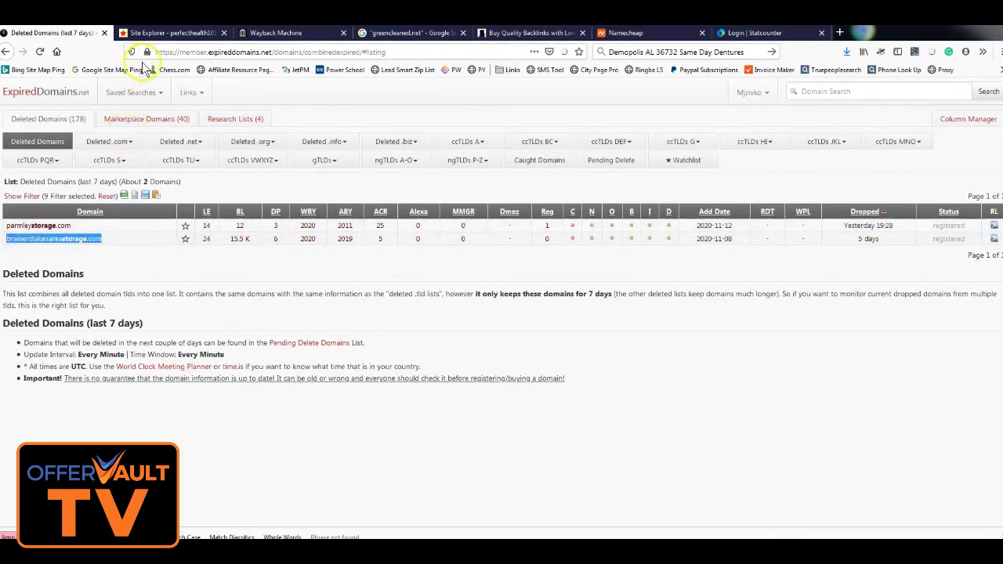
click(163, 33)
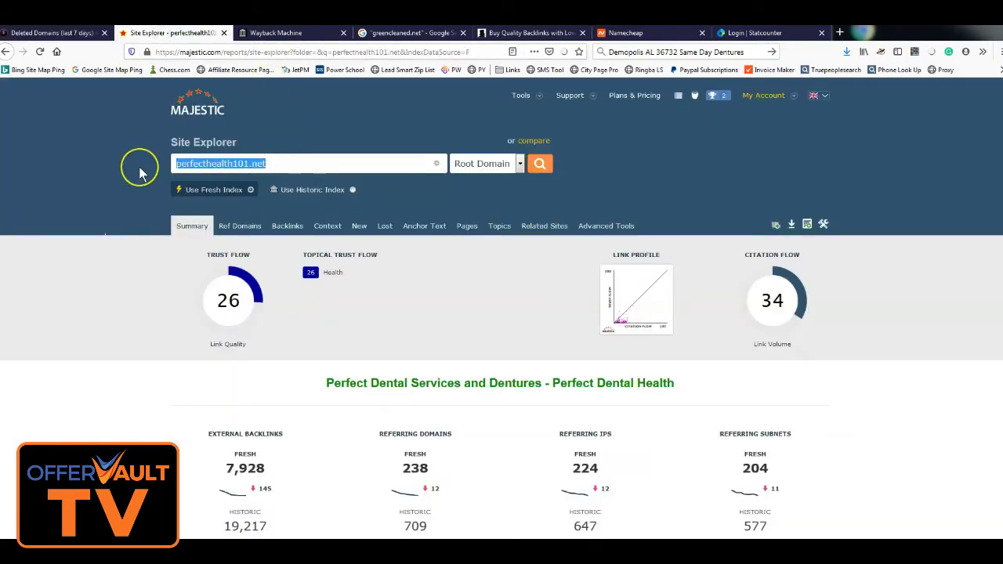
key(ctrl+v)
key(Return)
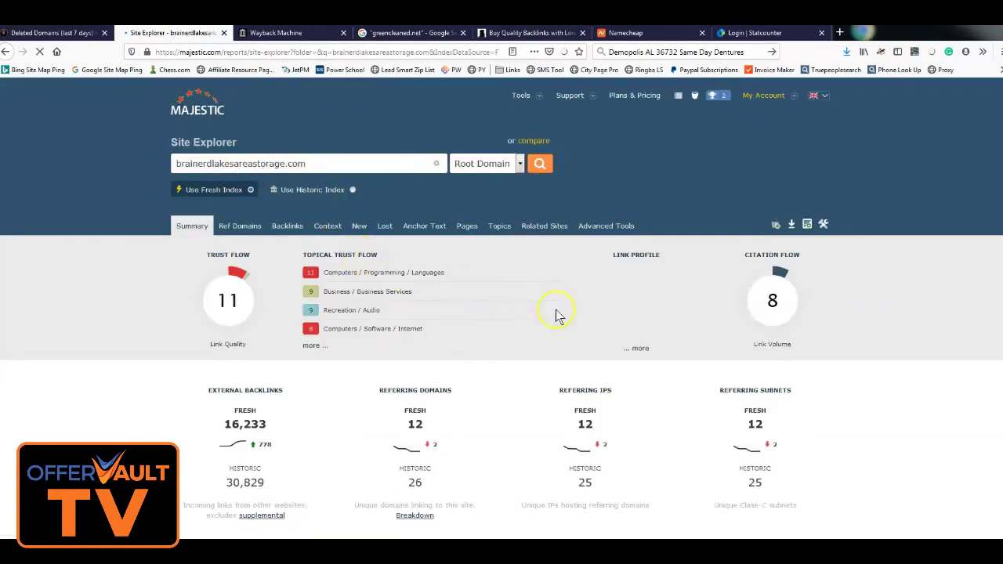
scroll(538, 314, down, 4)
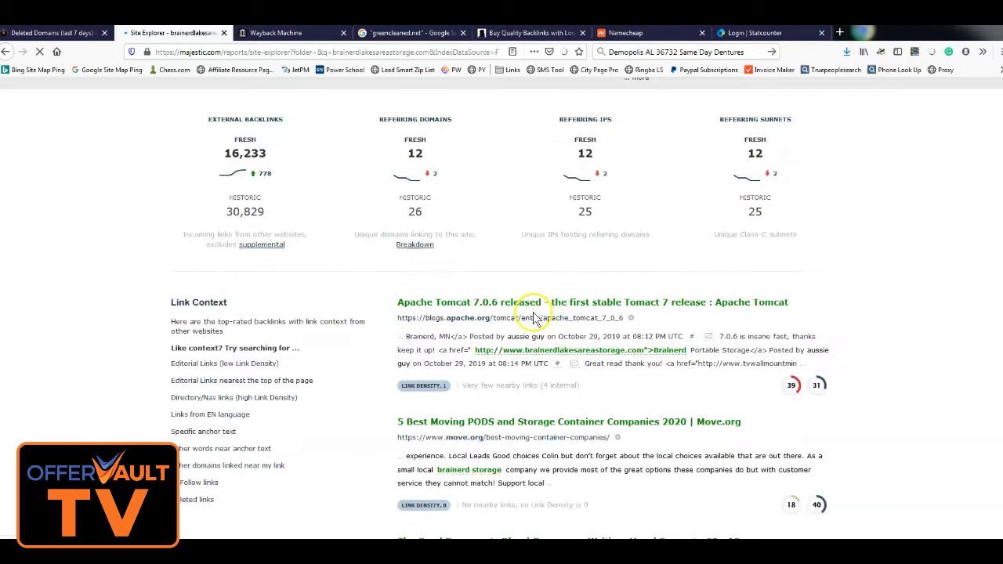
scroll(519, 313, up, 4)
Copy brainerdlakesareastorage.com from Majestic Site Explorer and search for it on Namecheap in place of comfortunehvac.com.
drag(307, 164, 170, 163)
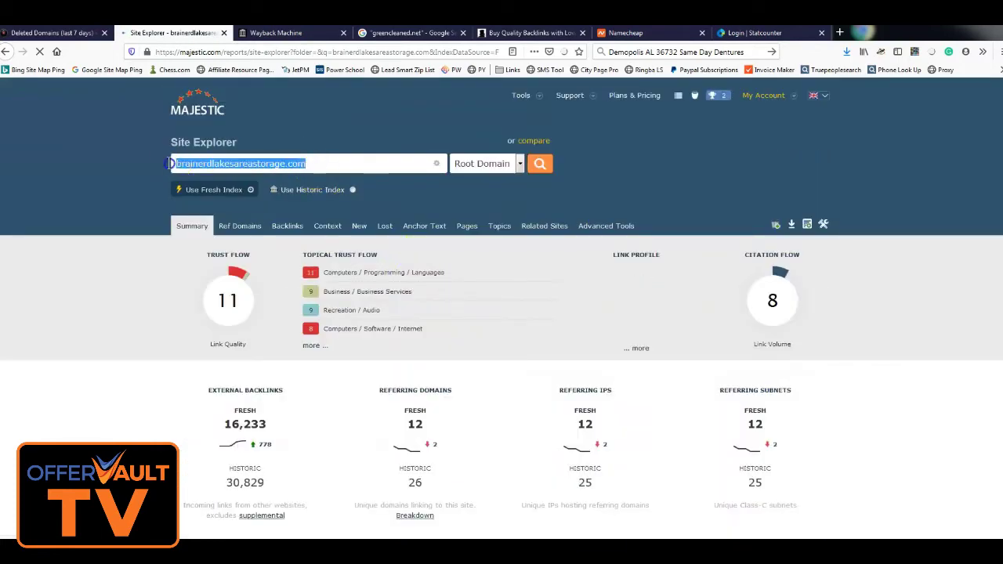
click(619, 33)
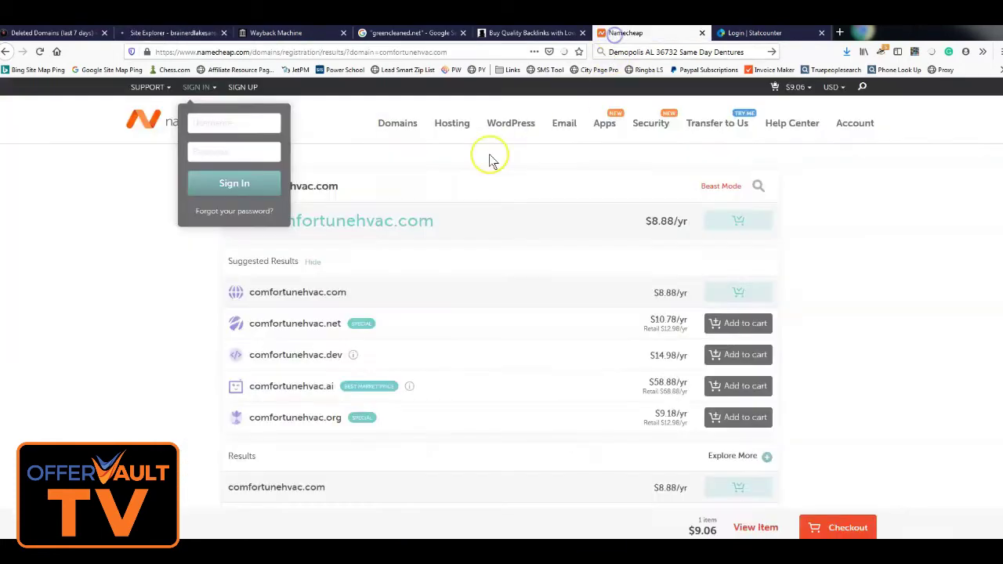
drag(439, 223, 192, 224)
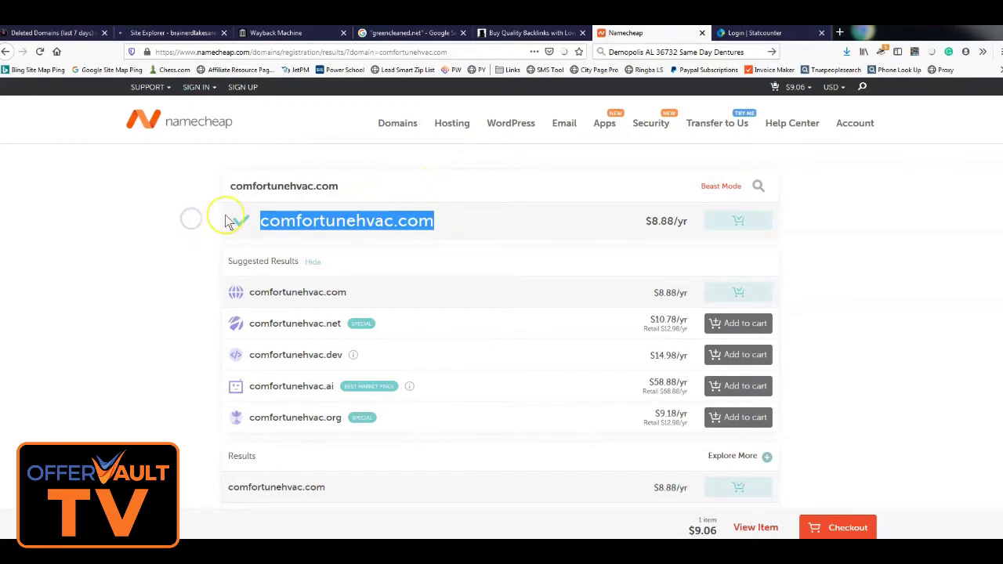
click(331, 224)
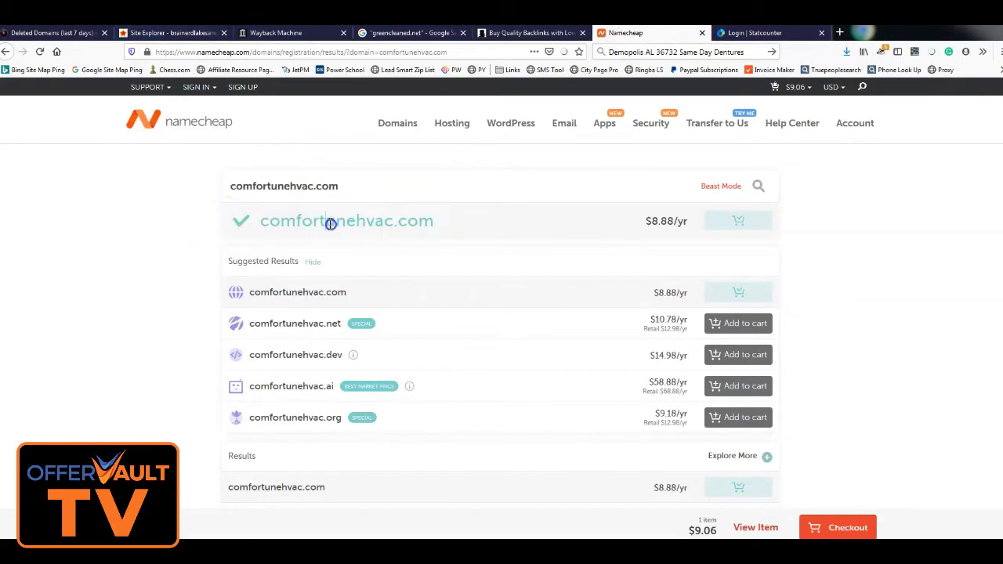
triple_click(336, 222)
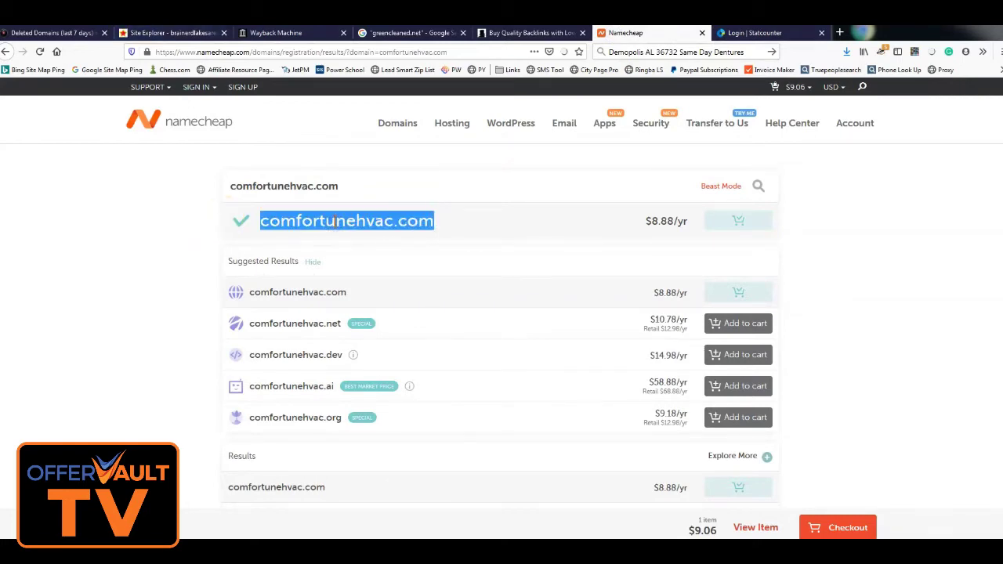
click(168, 32)
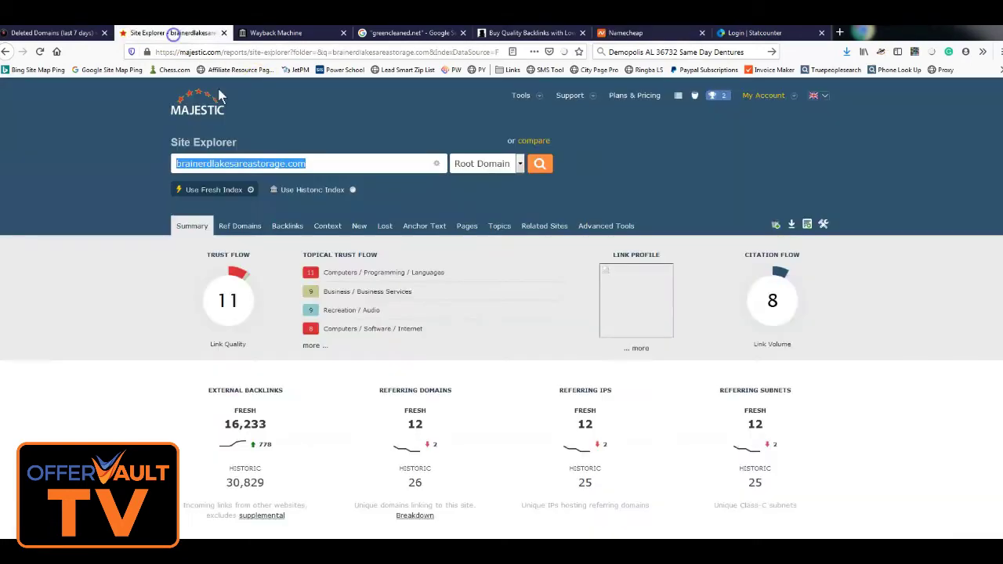
right_click(271, 163)
click(310, 283)
click(619, 33)
triple_click(402, 222)
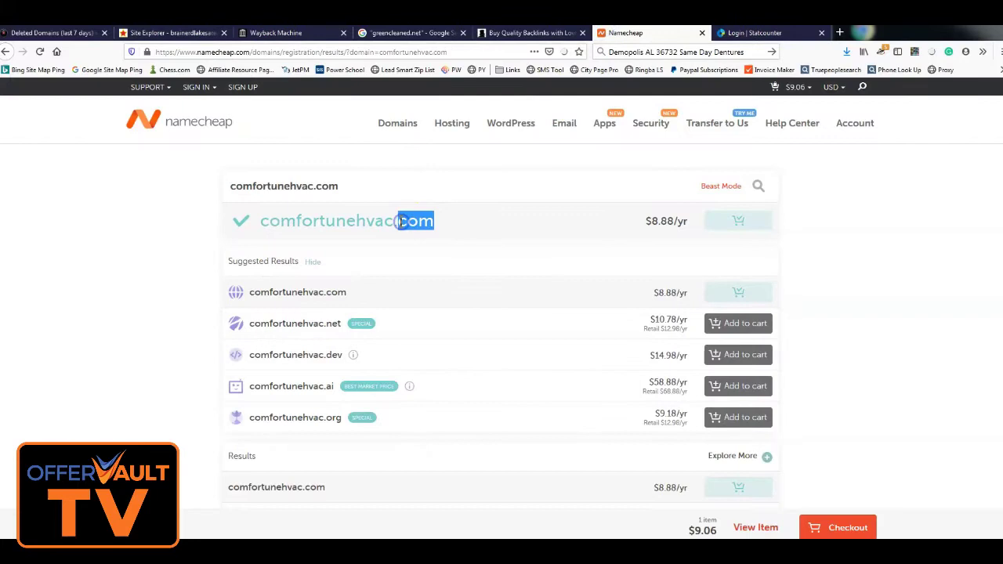
drag(377, 188, 274, 186)
double_click(268, 187)
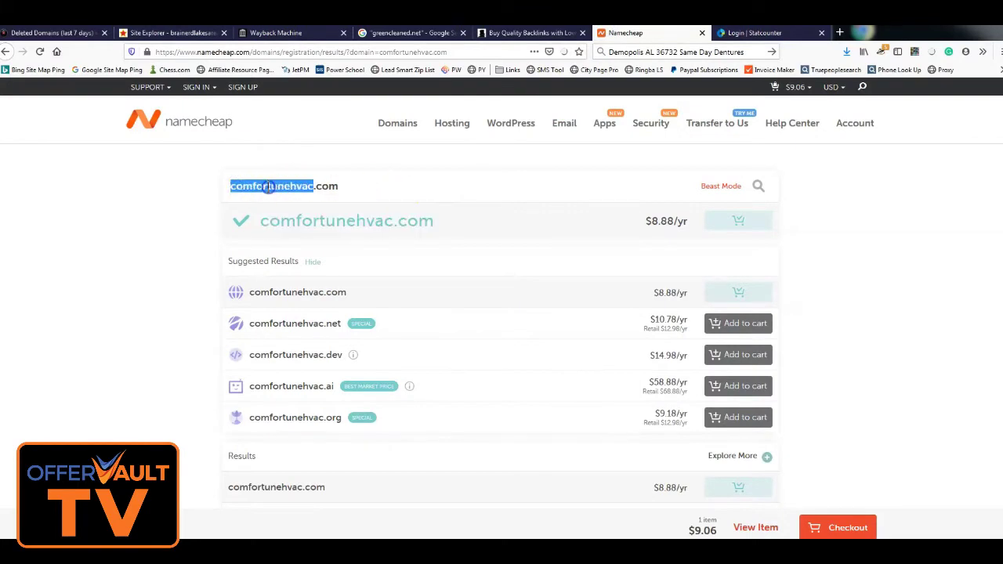
key(ctrl+v)
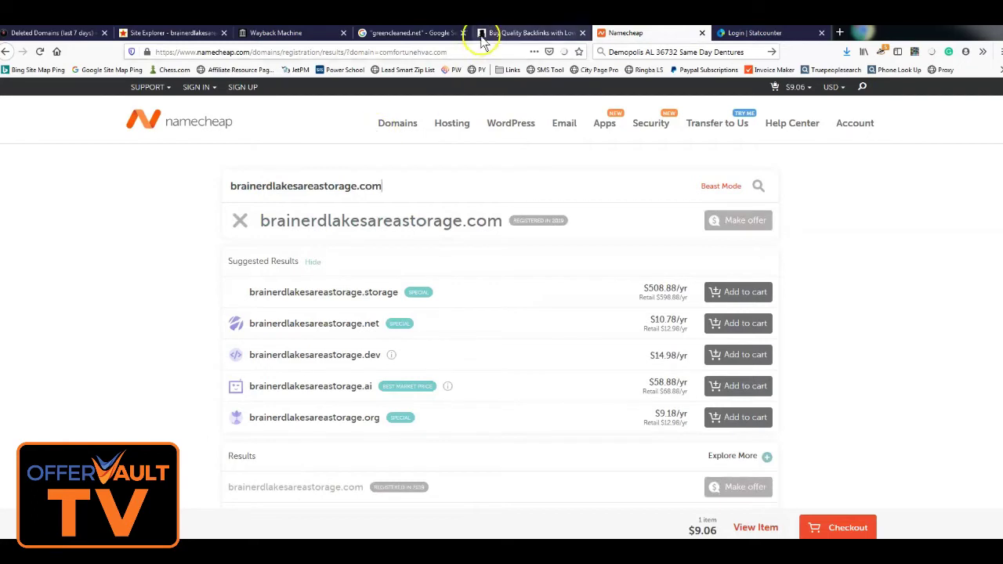
Copy parmleystorage.com from the deleted domains list and search for it on Namecheap in place of brainerdlakesareastorage.com.
click(79, 33)
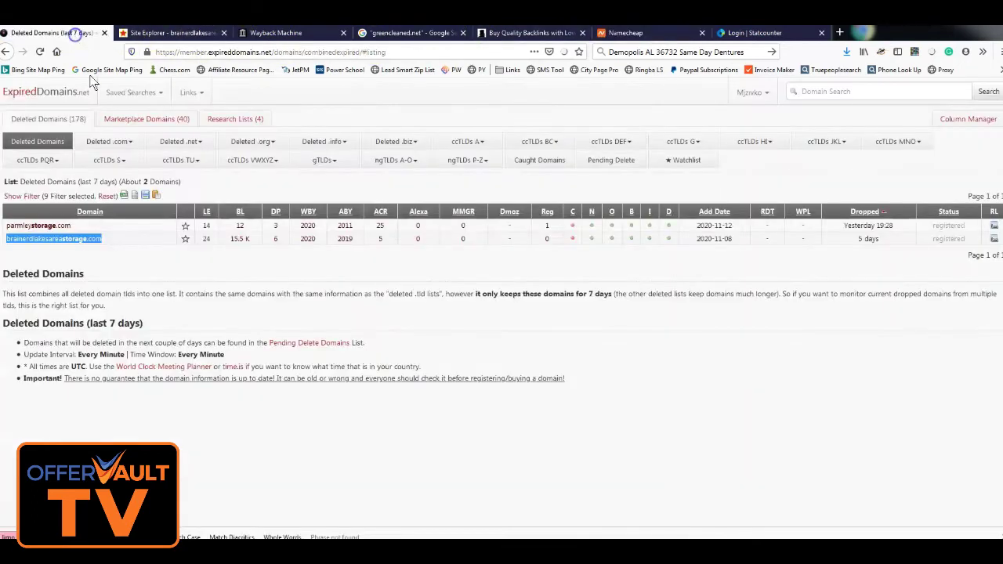
drag(100, 226, 17, 229)
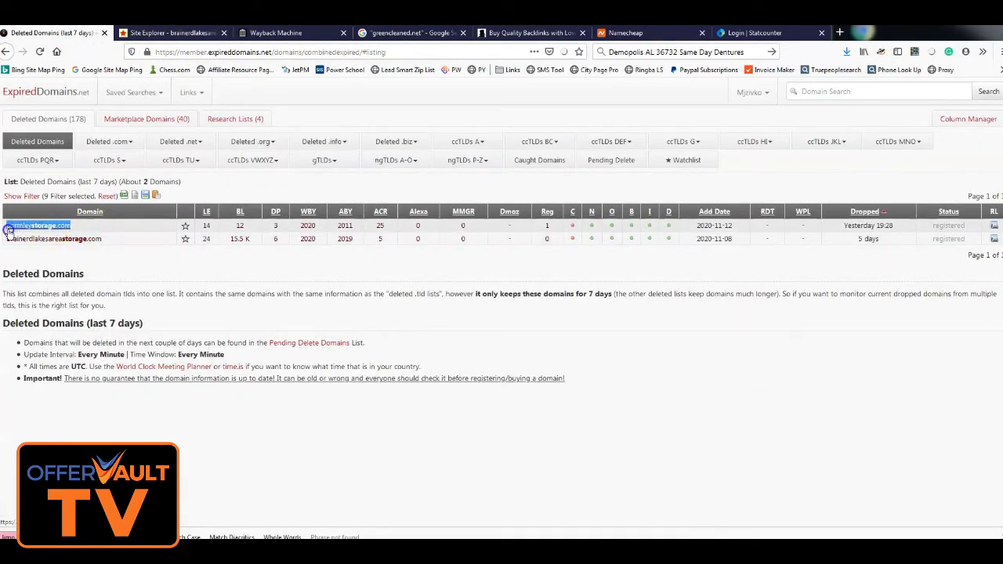
click(631, 33)
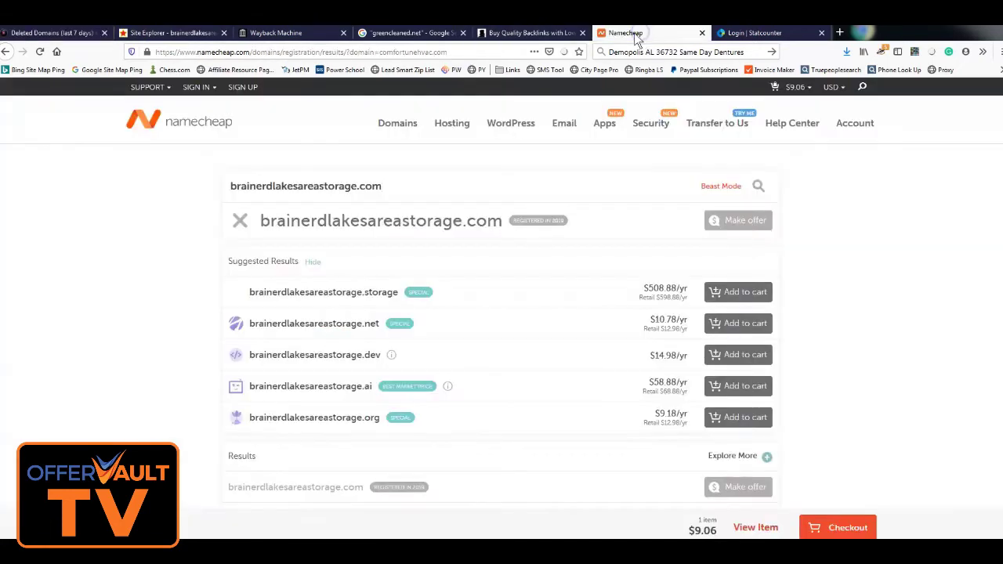
click(287, 188)
double_click(241, 186)
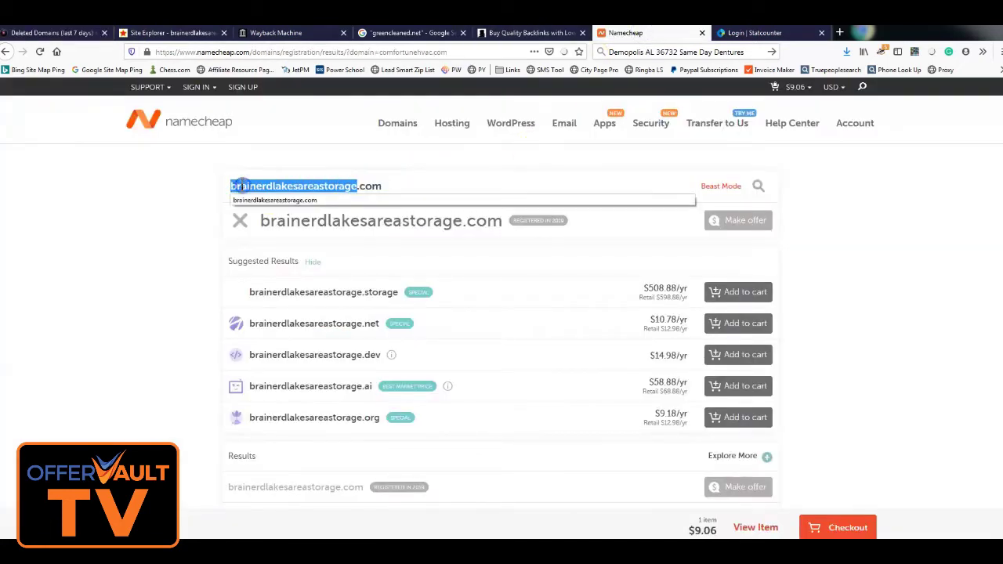
key(ctrl+v)
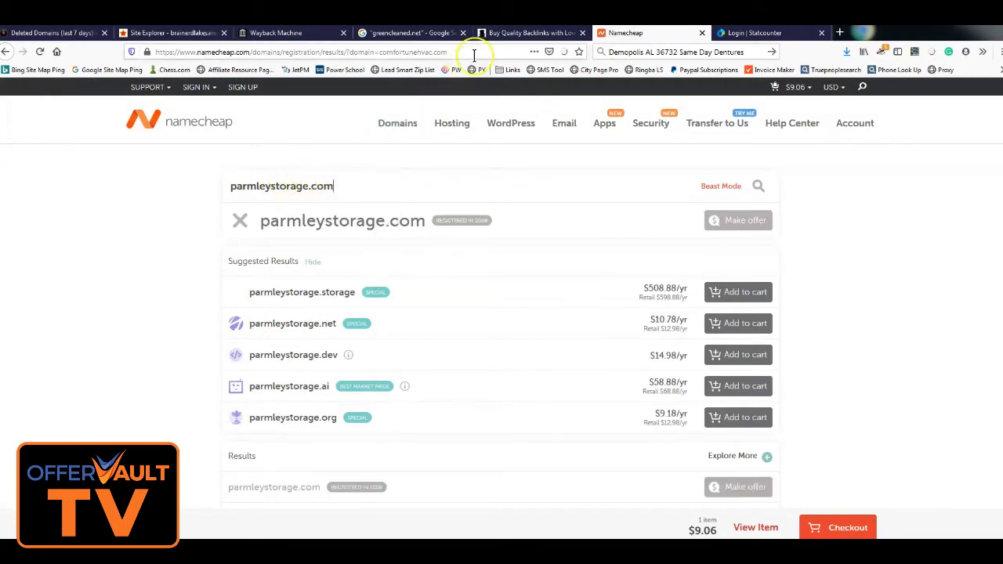
Clear the minimum Majestic Citation Flow and Trust Flow values from the ExpiredDomains.net filter and apply it.
click(76, 35)
click(24, 195)
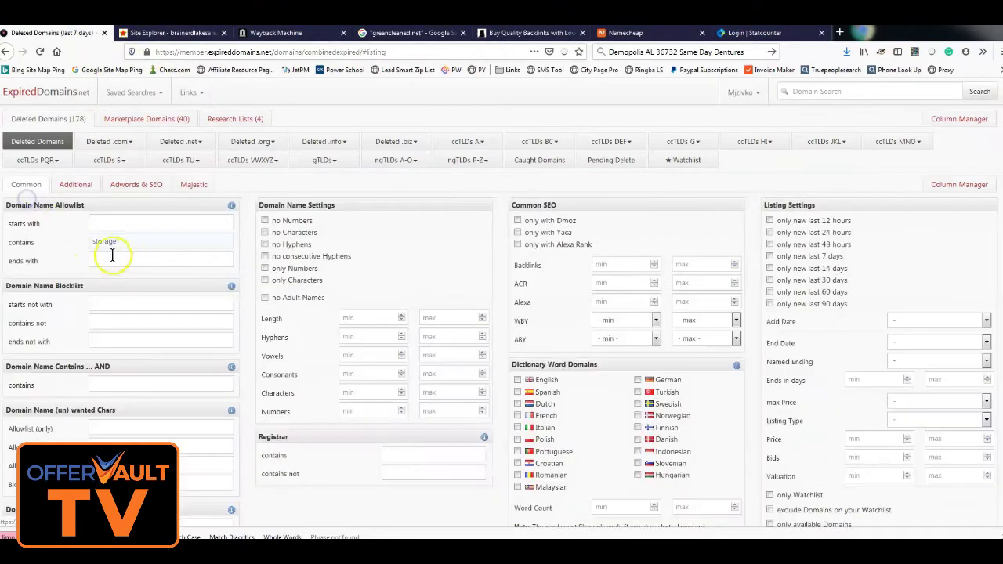
click(193, 184)
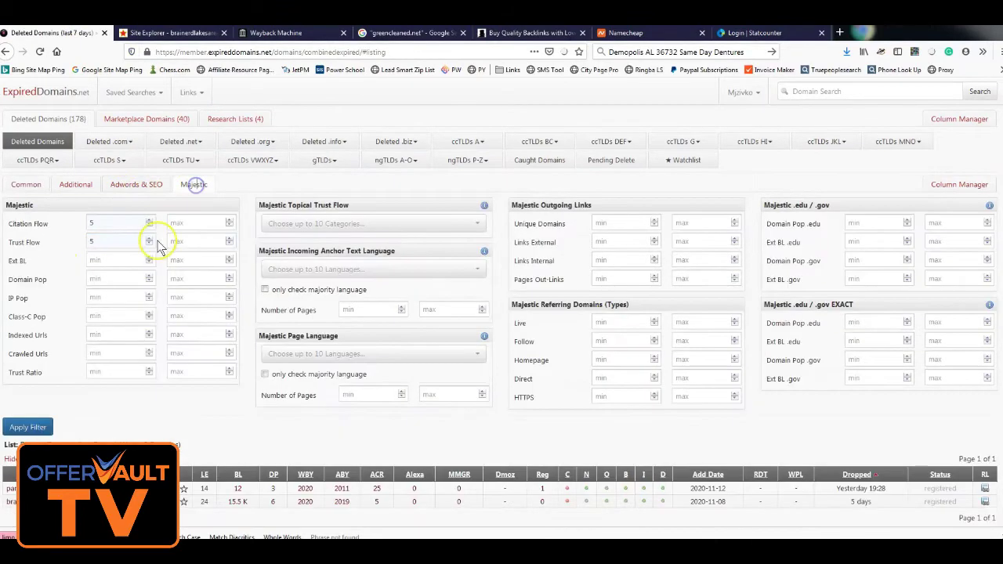
click(92, 224)
key(BackSpace)
click(79, 241)
key(BackSpace)
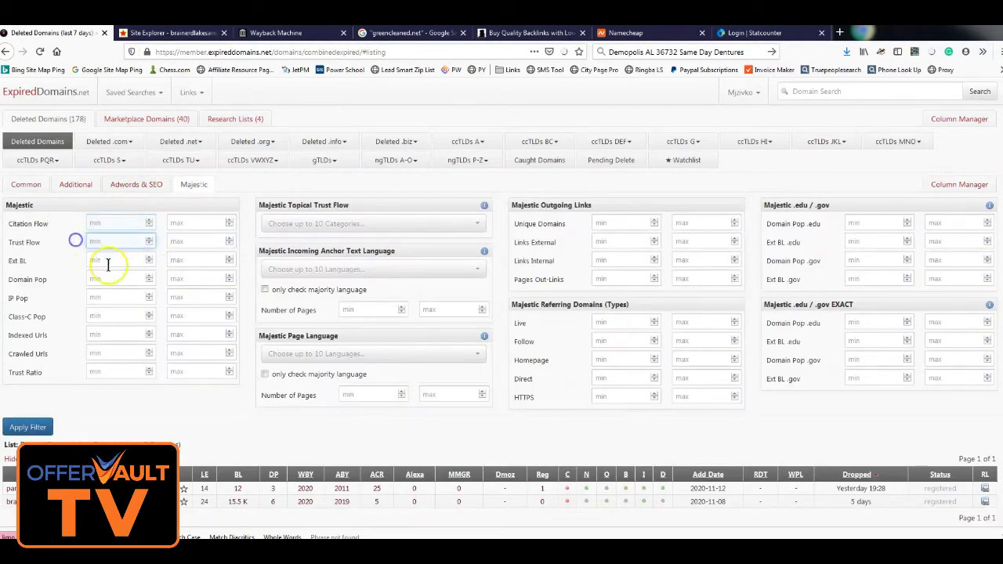
click(30, 427)
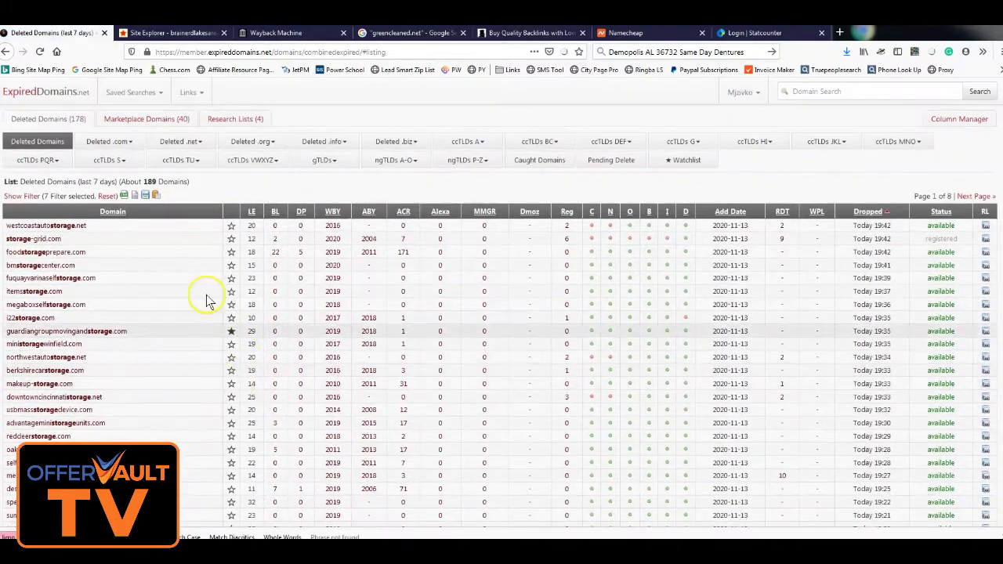
Sort the storage domains by backlinks in descending order and set the list to 200 domains per page.
click(275, 213)
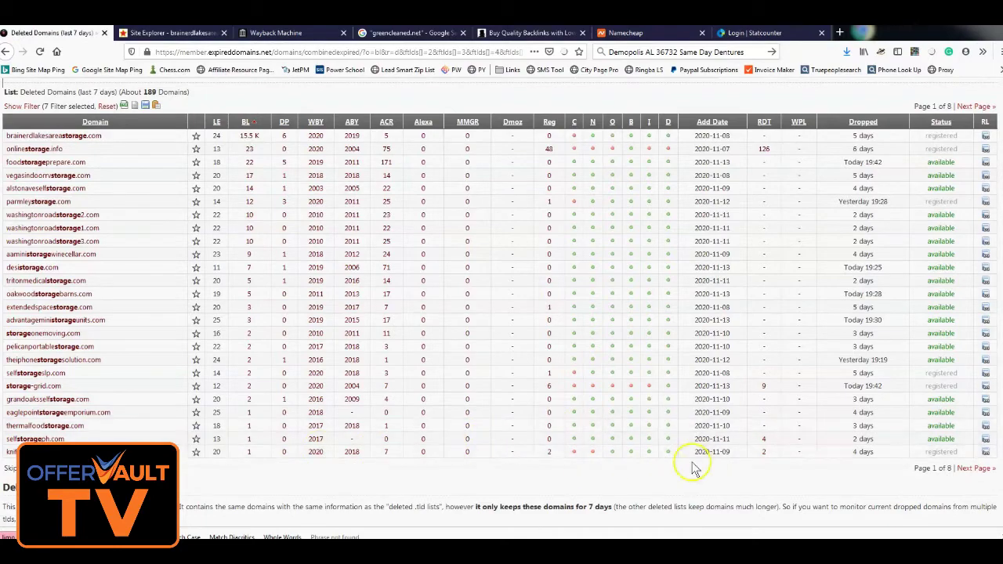
scroll(146, 246, up, 2)
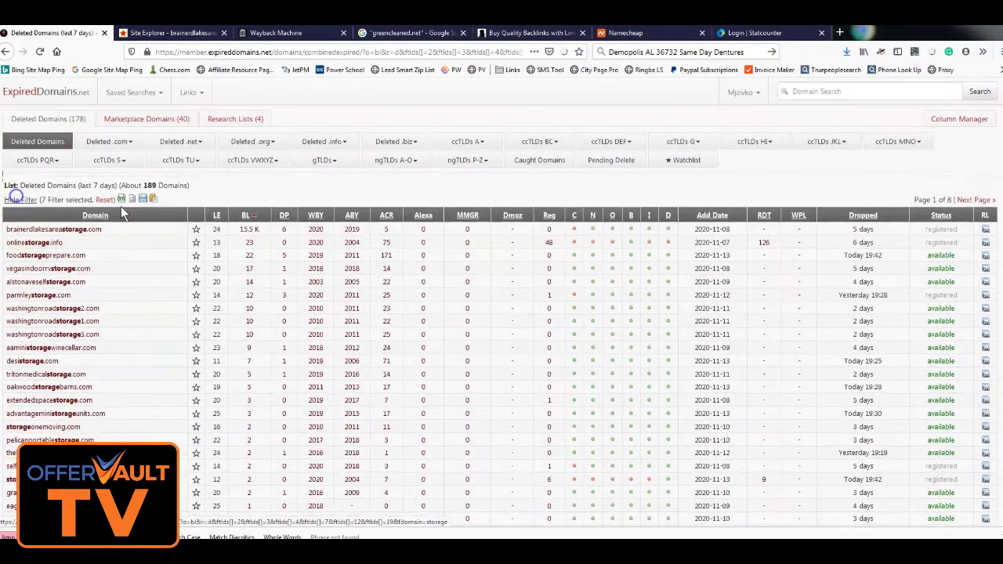
scroll(759, 382, down, 4)
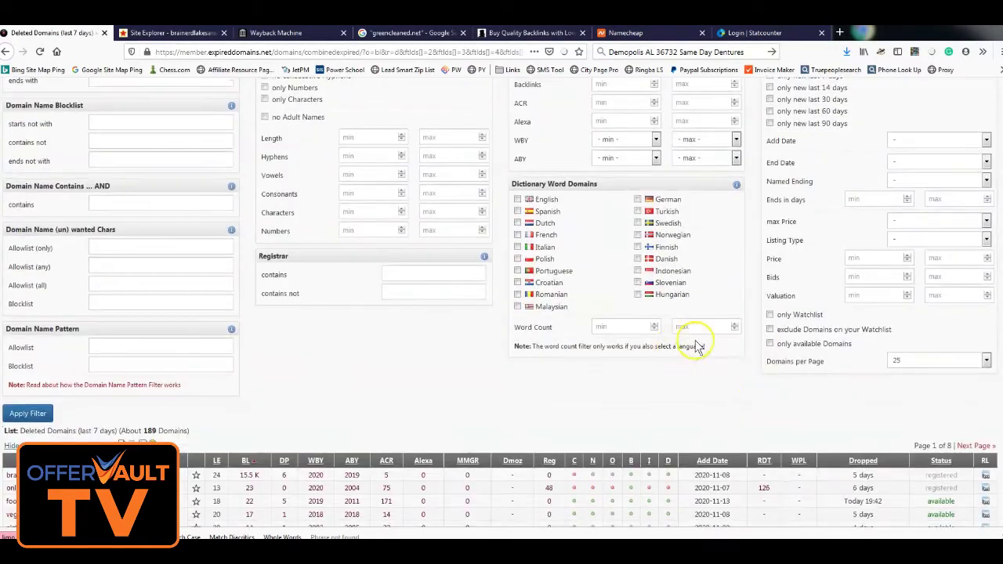
click(898, 361)
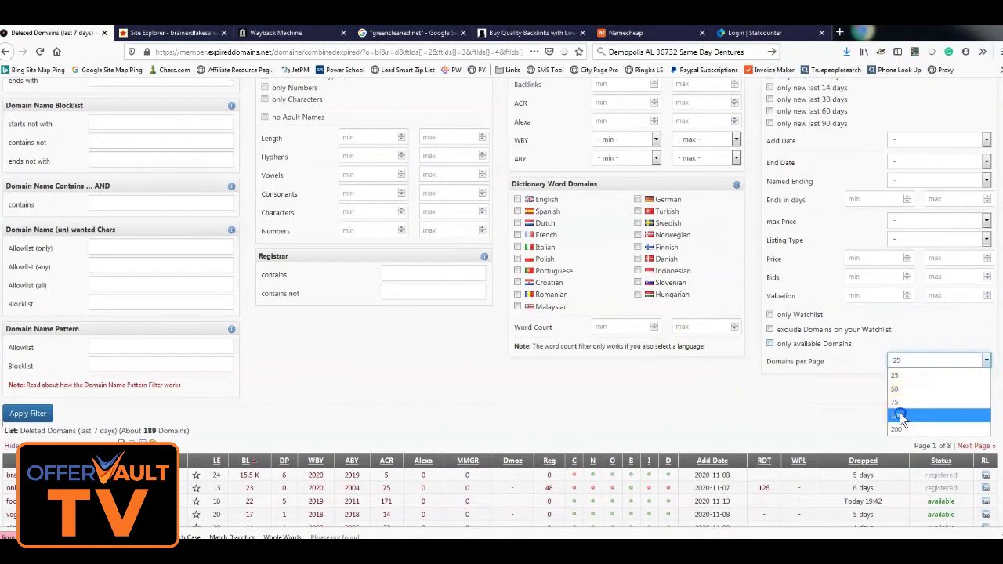
click(899, 416)
click(927, 361)
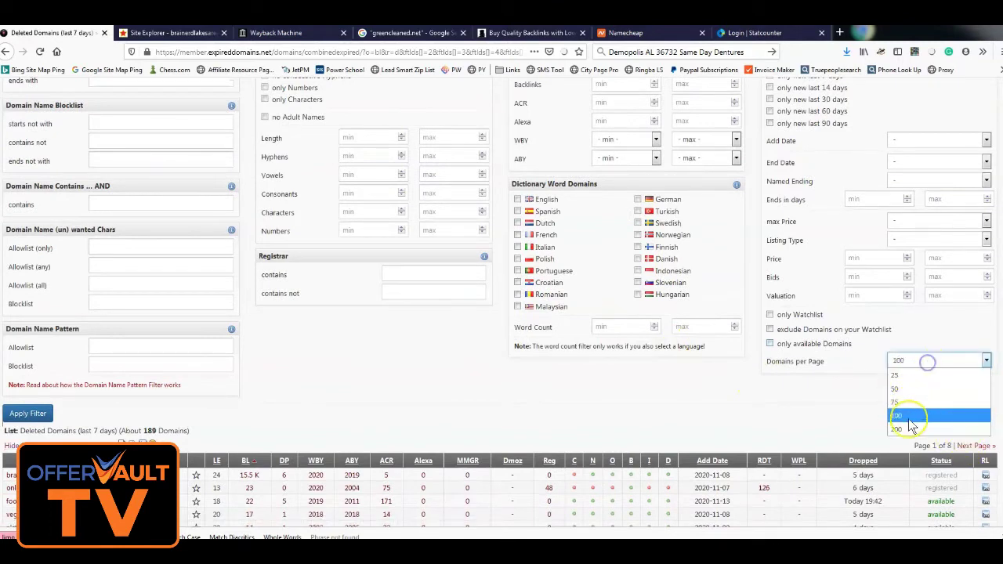
click(911, 427)
click(30, 413)
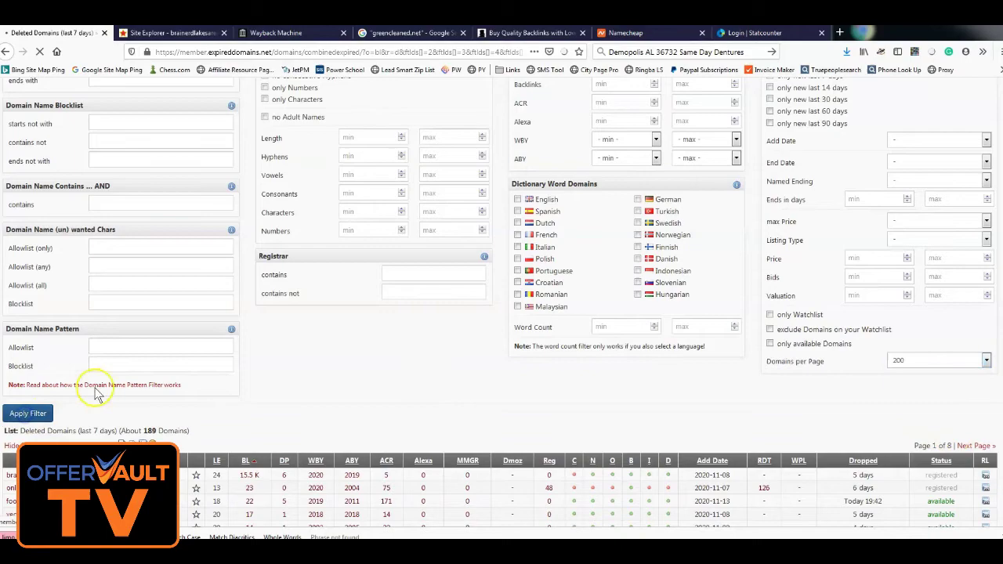
Select every row of the storage domain list, from silverstorage.com at the end up to brainerdlakesareastorage.com, for copying.
scroll(311, 394, down, 2)
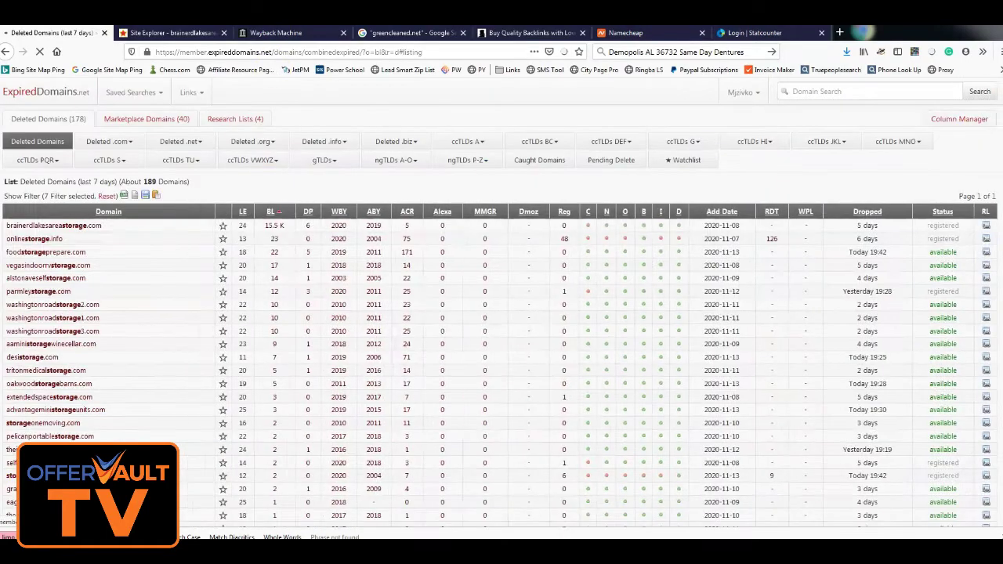
scroll(426, 341, down, 20)
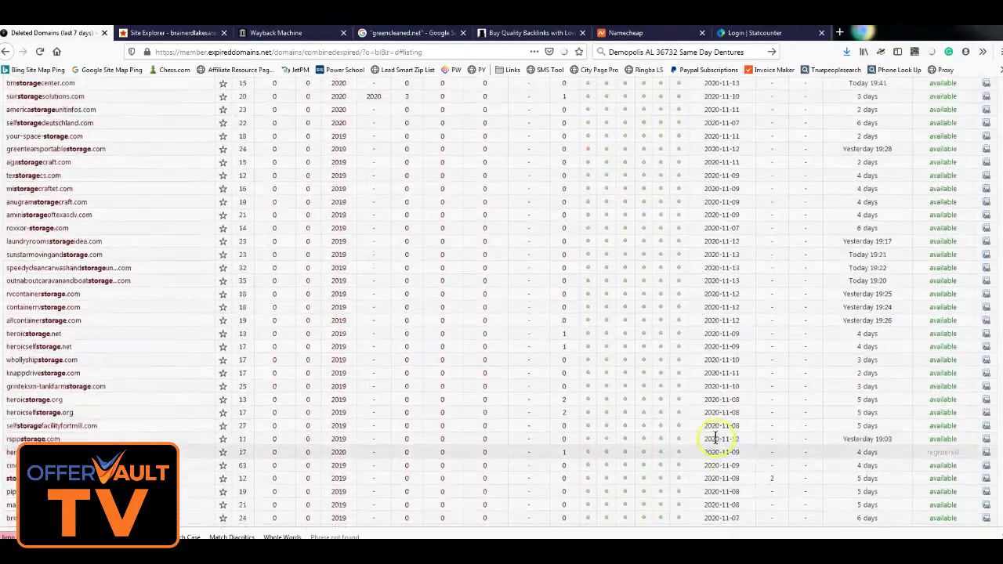
scroll(320, 409, down, 15)
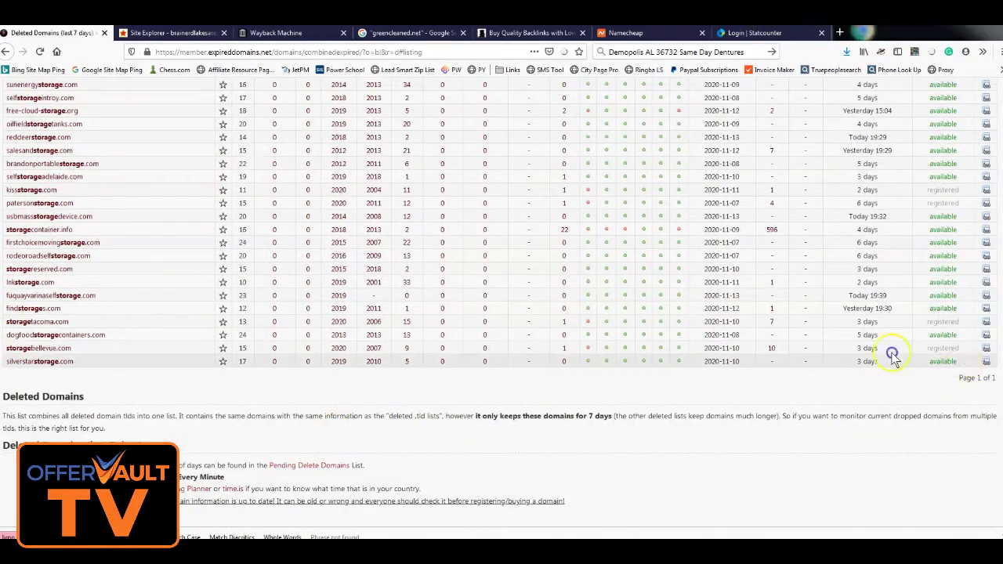
drag(889, 359, 3, 225)
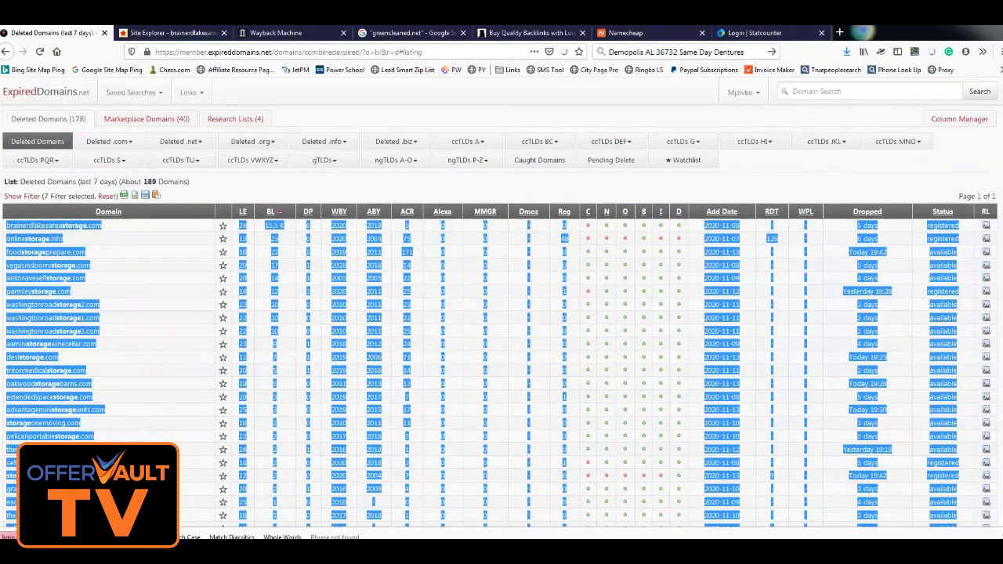
key(alt+Tab)
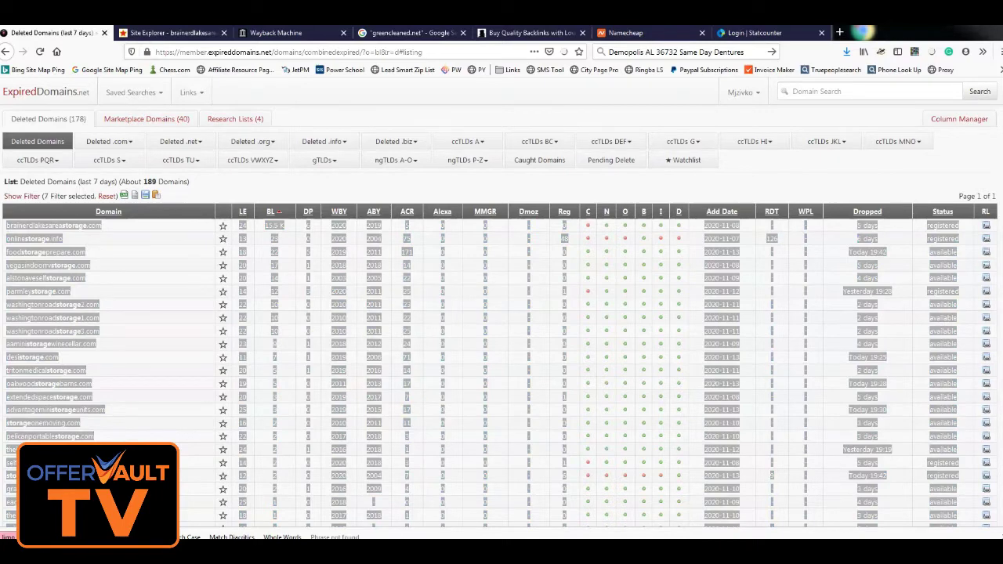
Search Google for "bulk majesticseo" and open the Majestic Bulk Backlink Checker.
click(24, 54)
click(729, 50)
text(bulk)
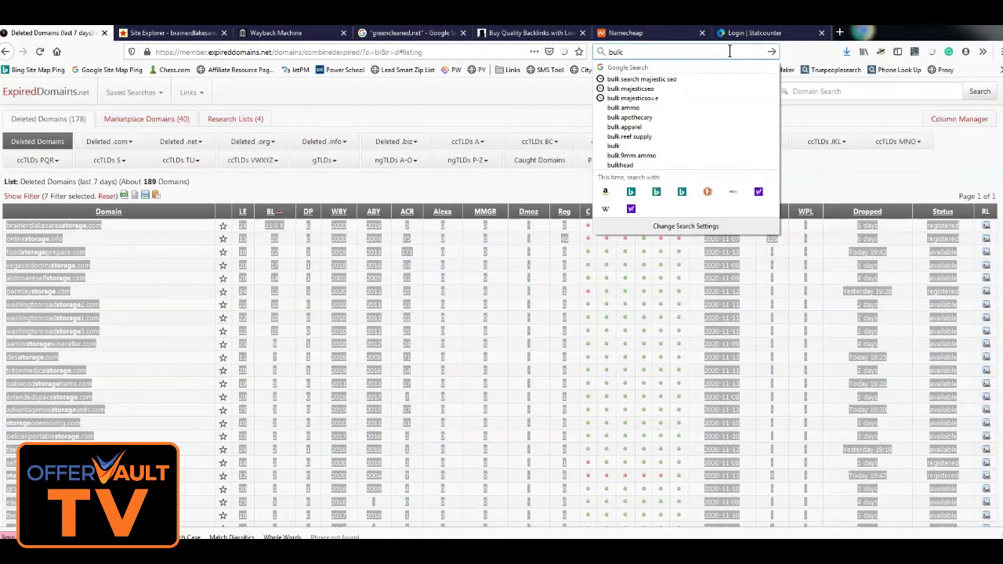
key(Down)
key(Down)
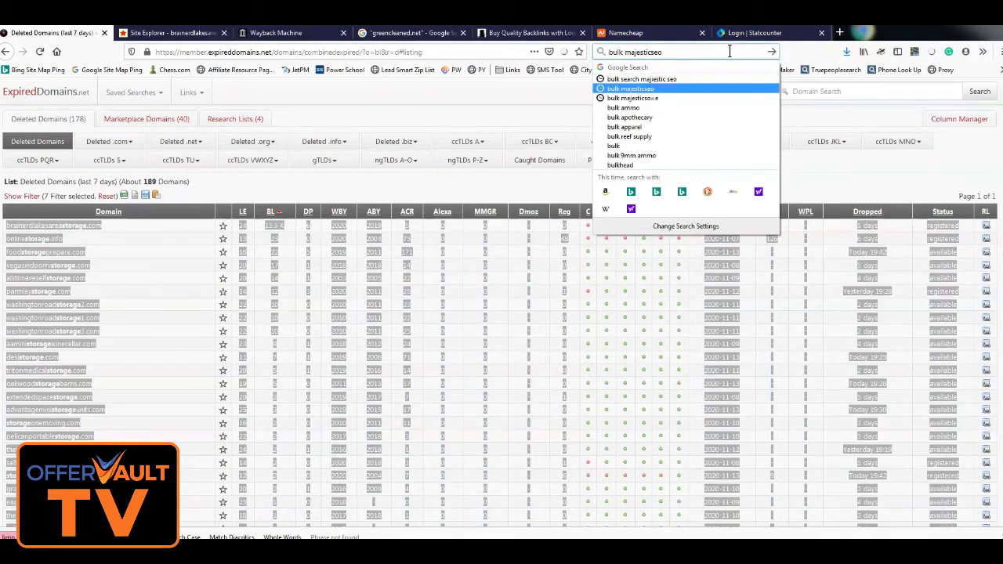
key(Return)
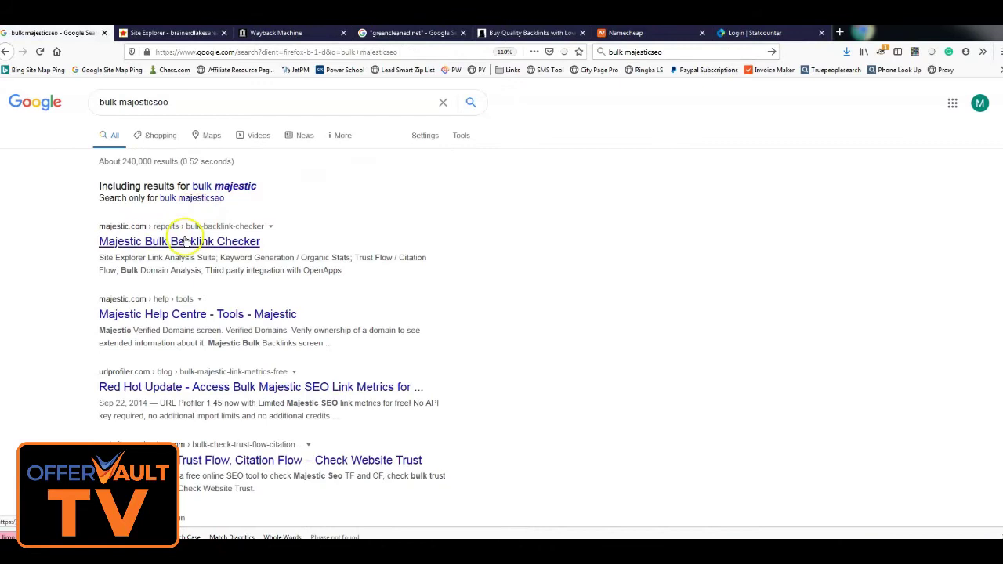
click(186, 241)
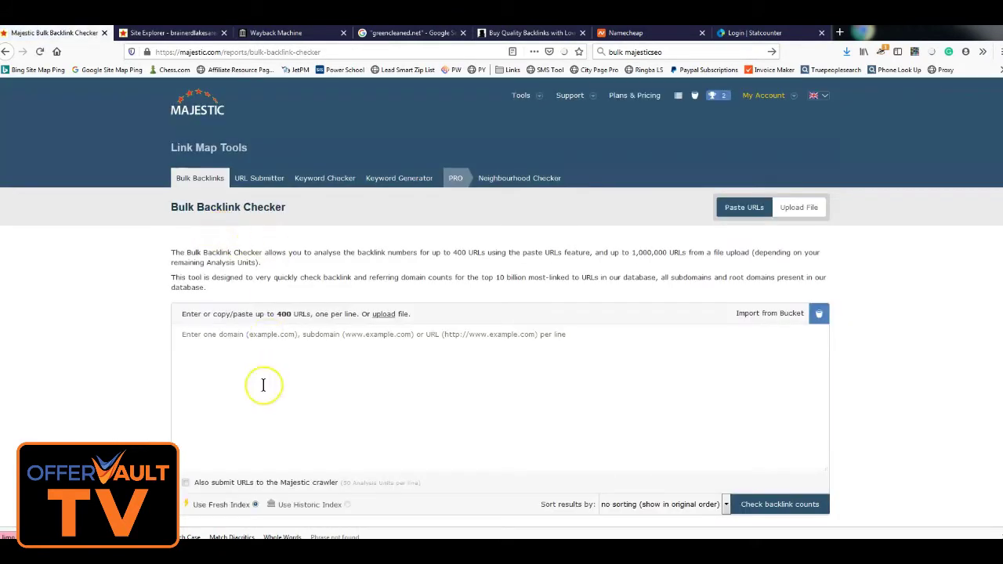
Paste the storage domains into the Bulk Backlink Checker, check their backlink counts, and sort the results by Trust Flow.
click(264, 389)
key(ctrl+v)
click(779, 503)
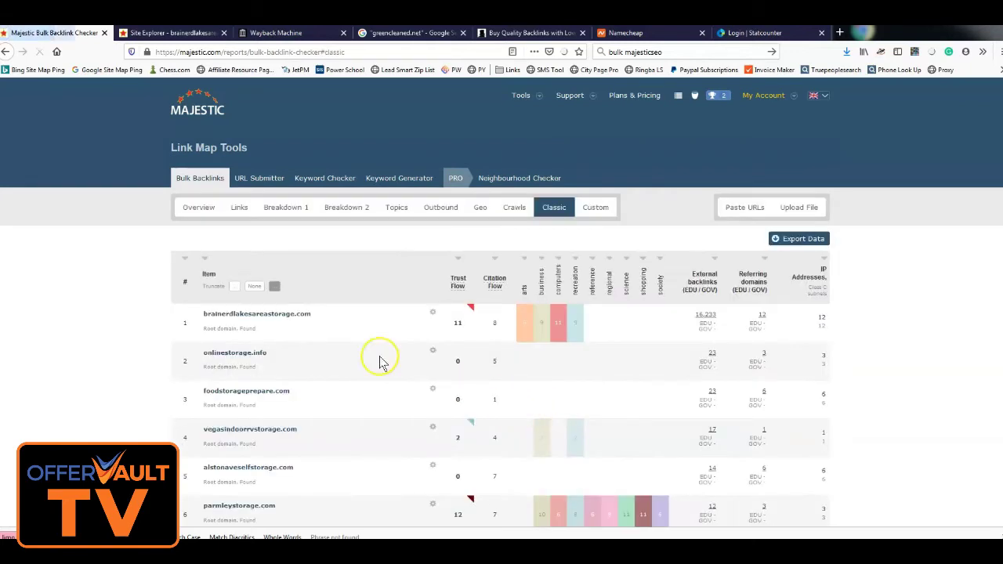
click(458, 284)
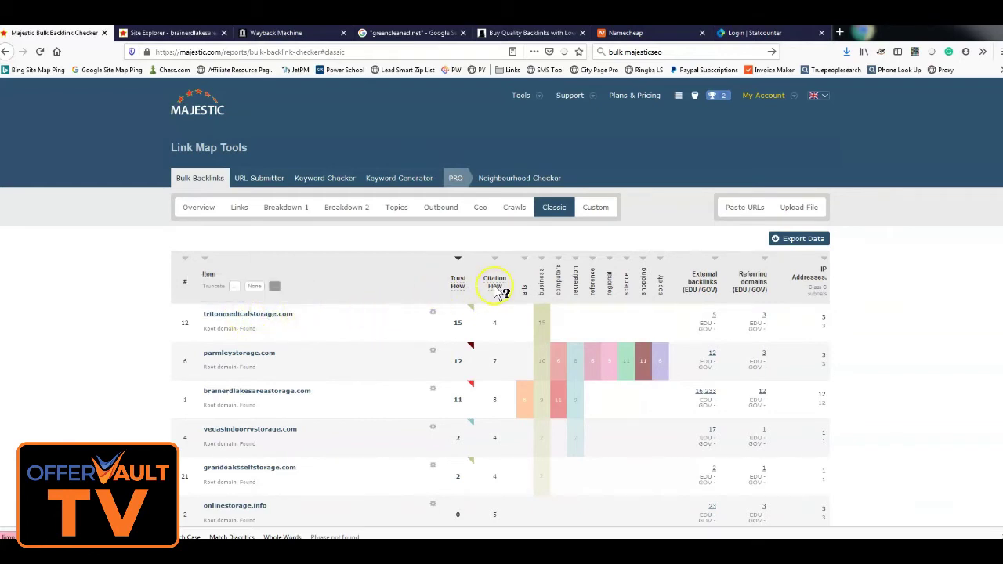
Copy tritonmedicalstorage.com from the bulk results and search for it on Namecheap in place of parmleystorage.com.
drag(296, 315, 203, 321)
key(ctrl+c)
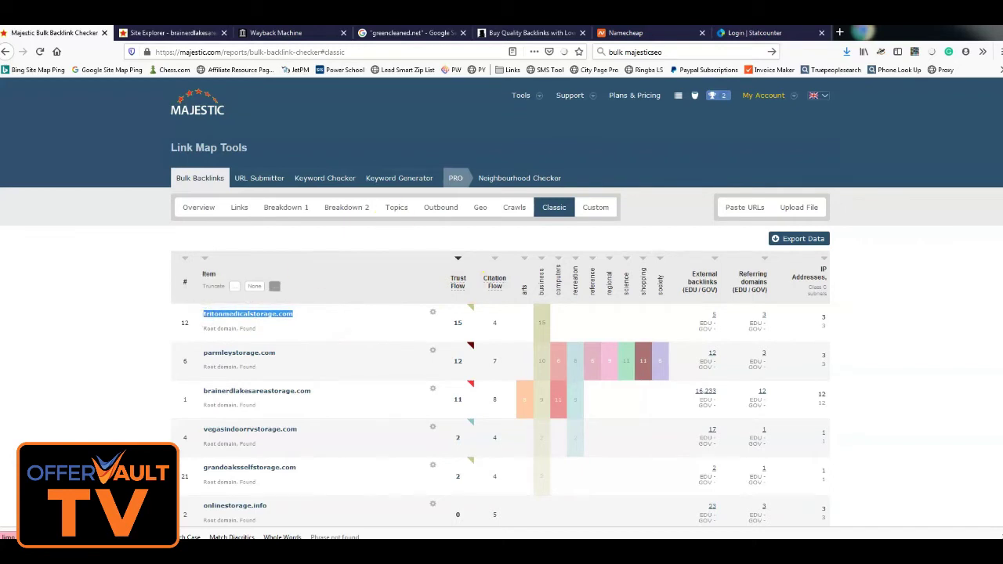
click(638, 33)
triple_click(226, 186)
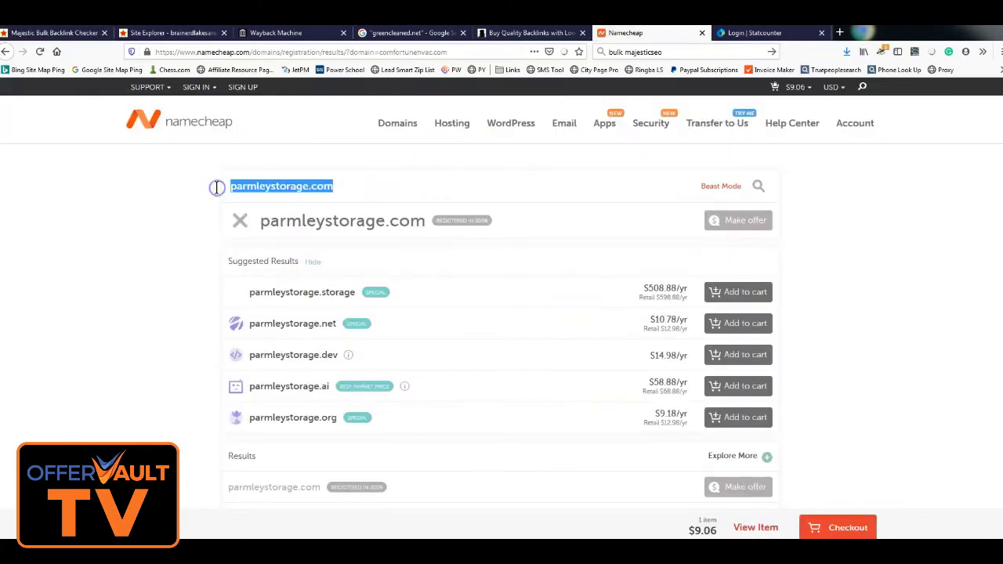
key(ctrl+v)
key(Return)
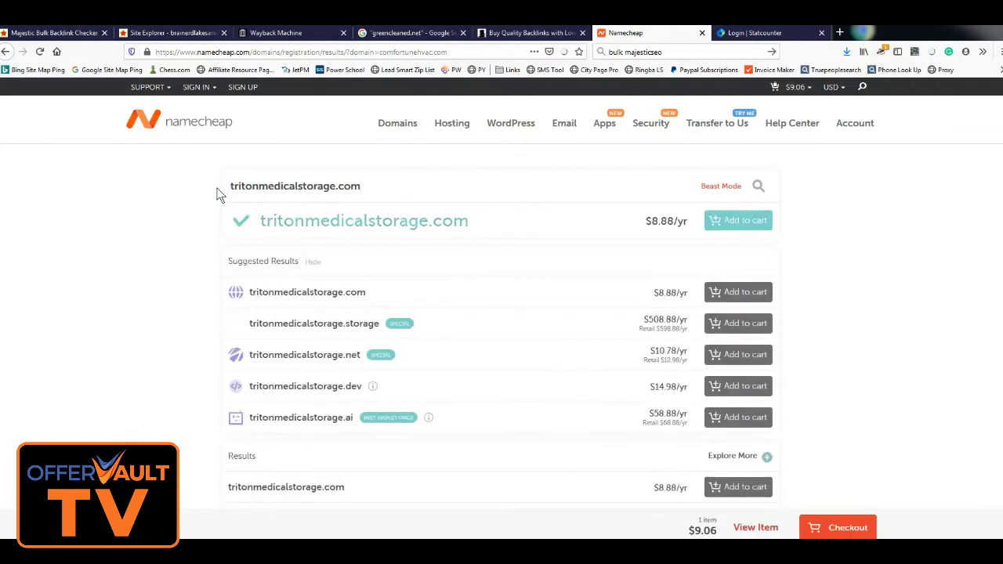
Look up tritonmedicalstorage.com in Majestic Site Explorer and review its backlink summary and link contexts.
click(165, 32)
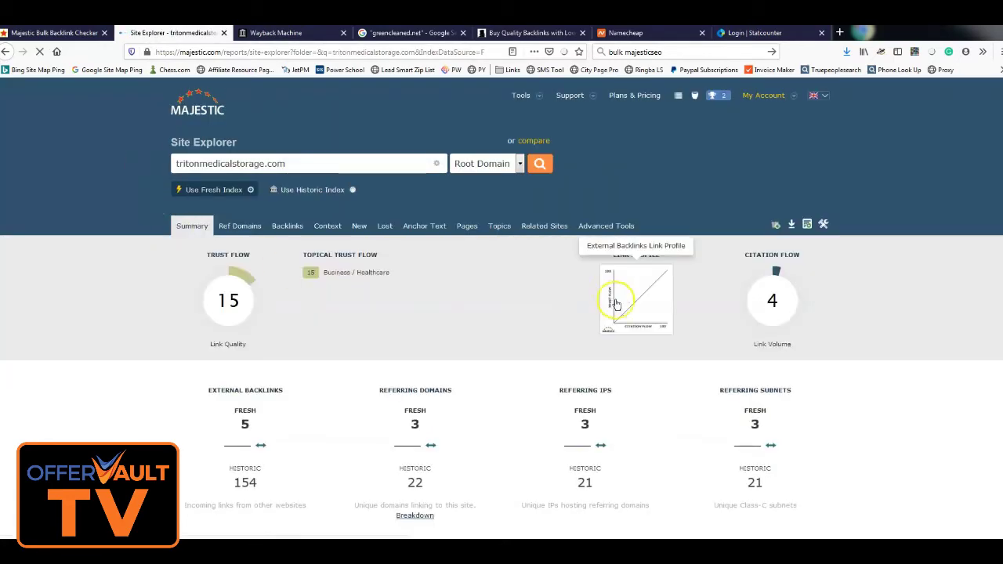
scroll(673, 358, down, 5)
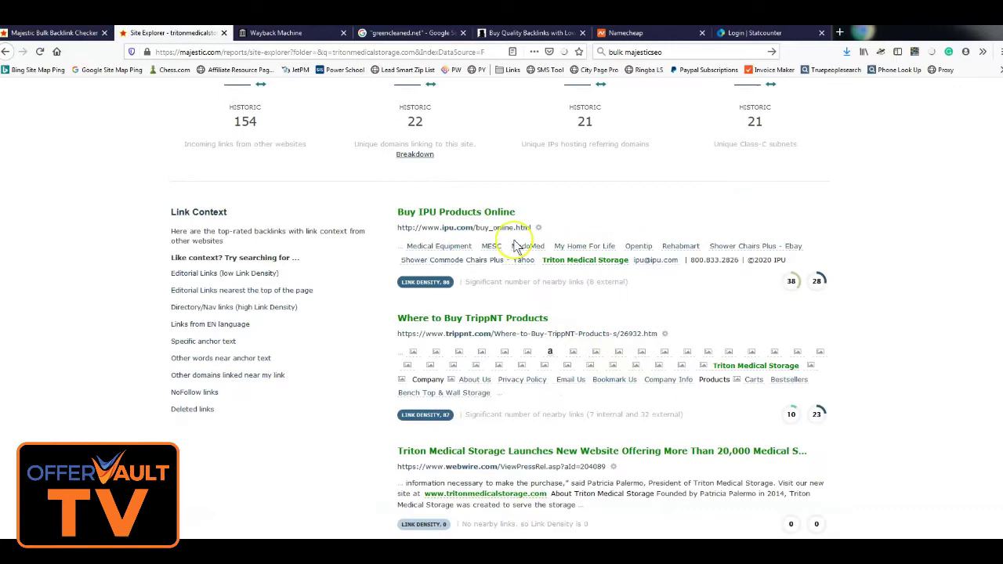
scroll(562, 303, down, 1)
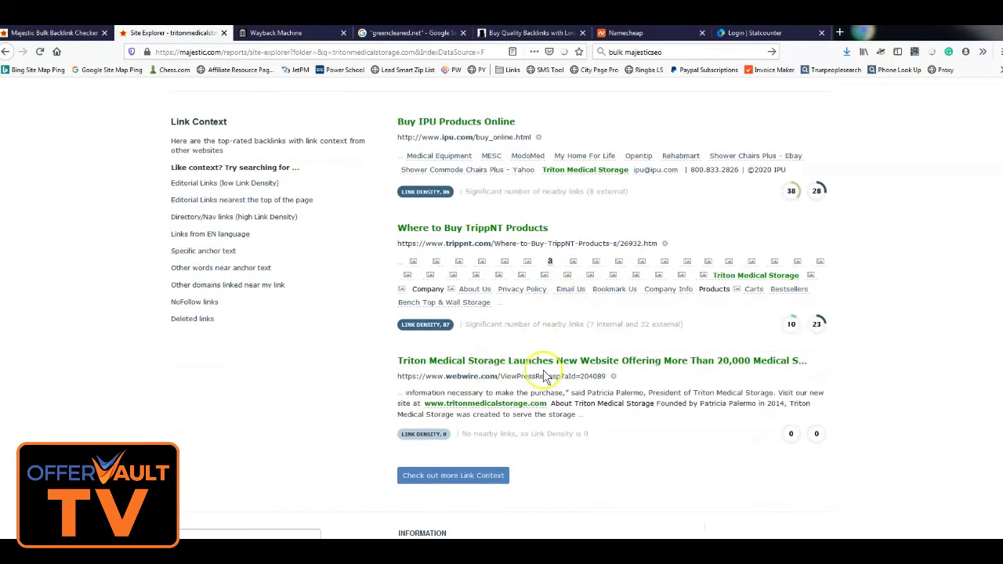
scroll(470, 345, up, 1)
scroll(449, 348, up, 2)
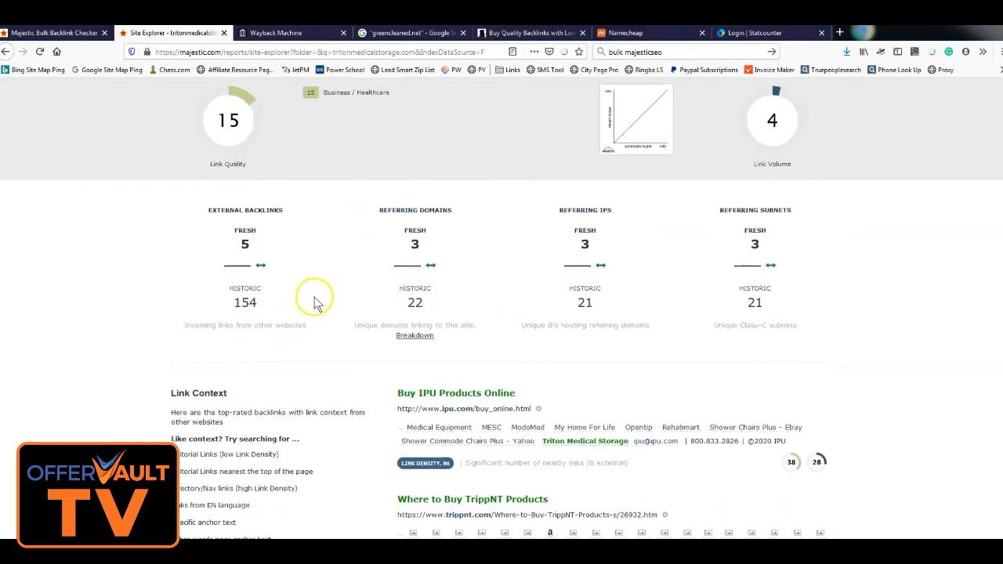
scroll(312, 368, up, 1)
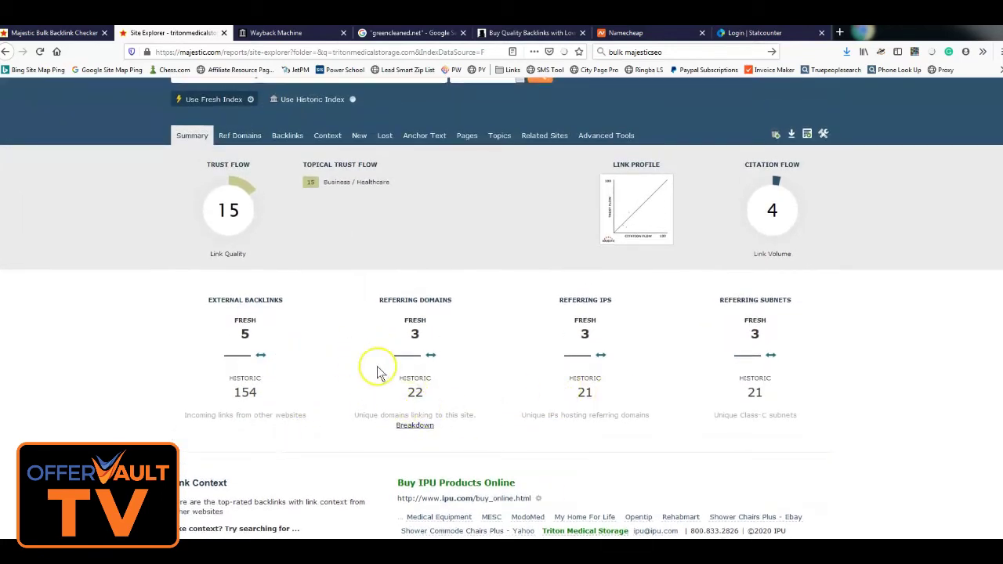
scroll(340, 193, up, 1)
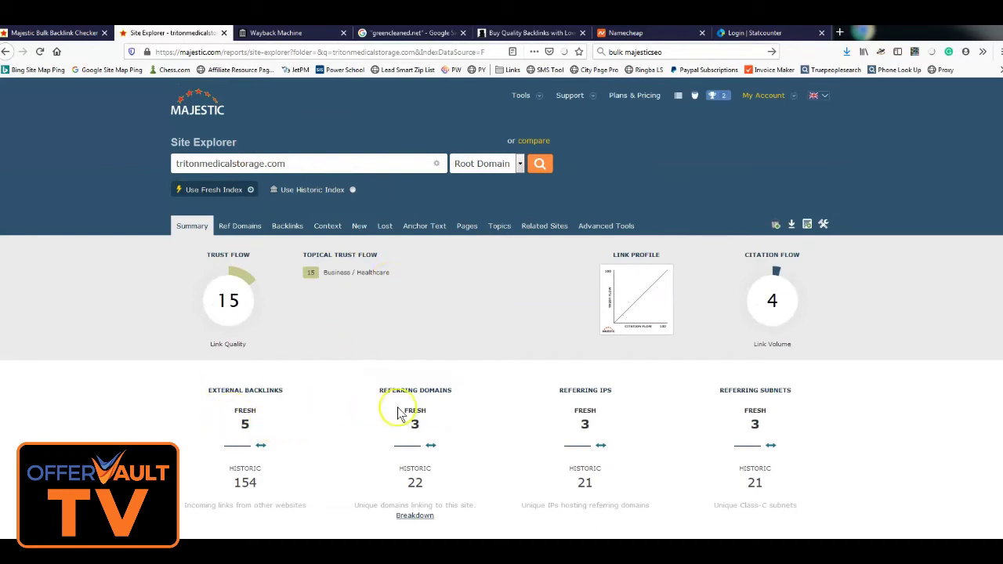
Review the backlinks of tritonmedicalstorage.com in Site Explorer and inspect the linking IPU dealer page.
scroll(395, 401, down, 1)
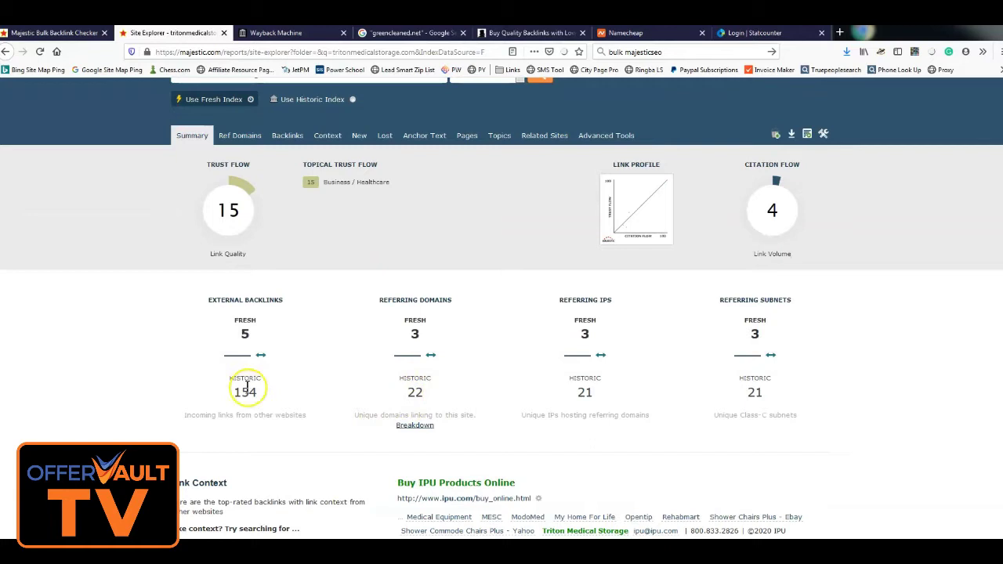
scroll(306, 369, up, 1)
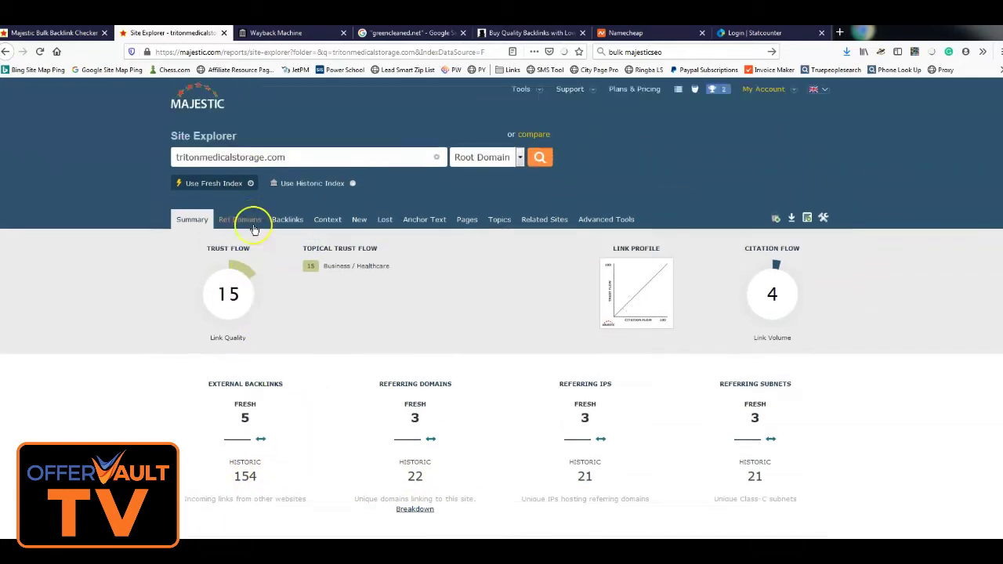
click(286, 228)
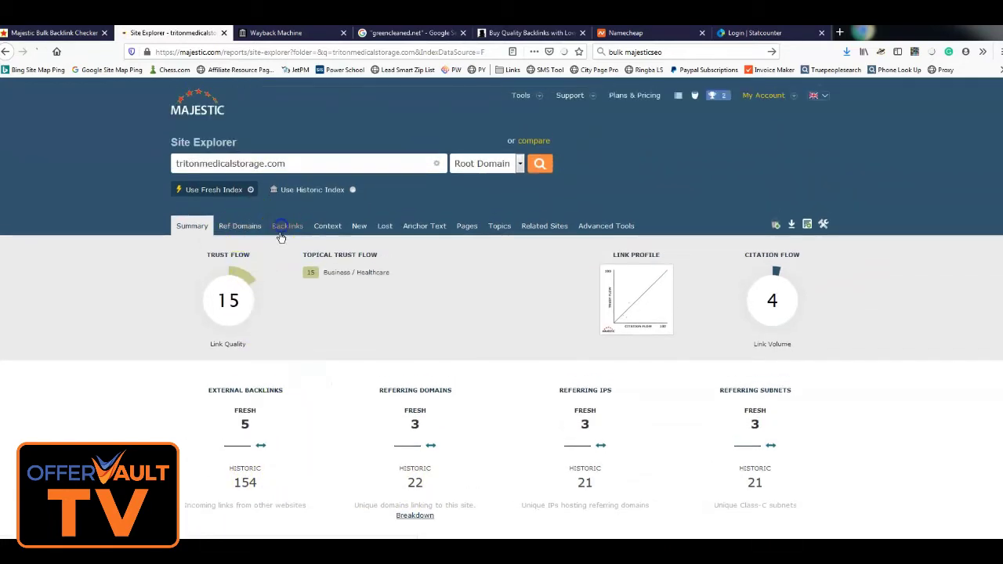
scroll(395, 344, down, 1)
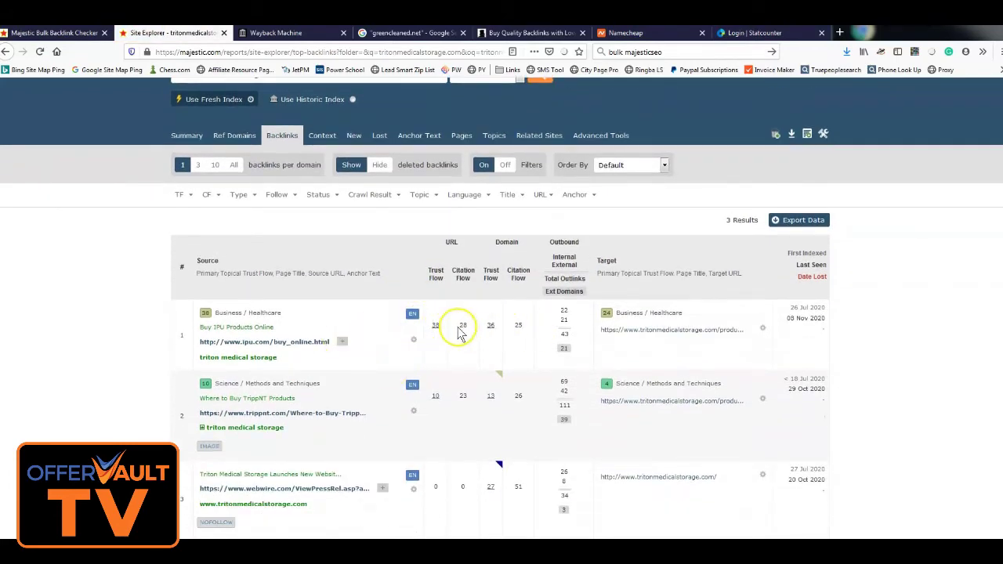
click(288, 345)
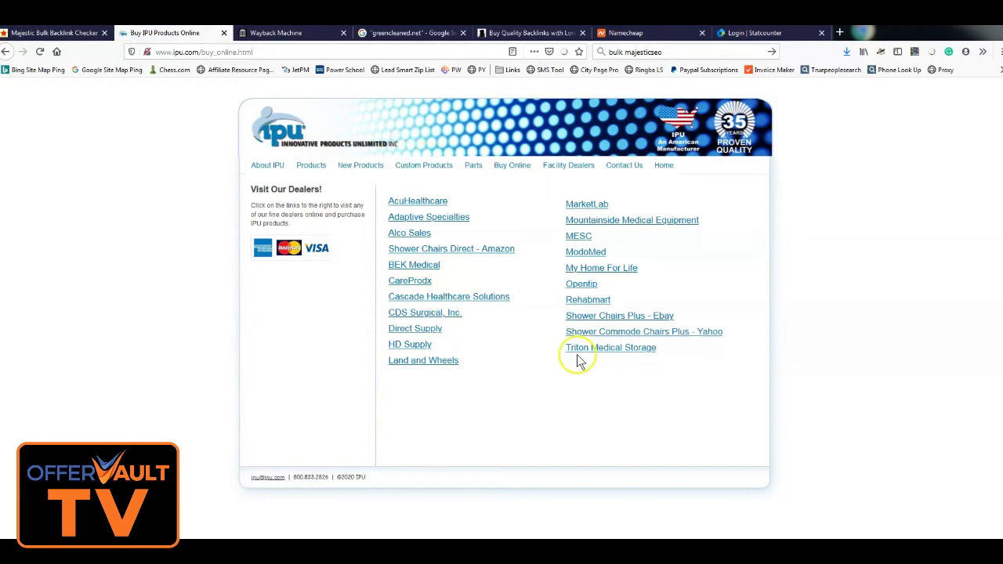
click(6, 52)
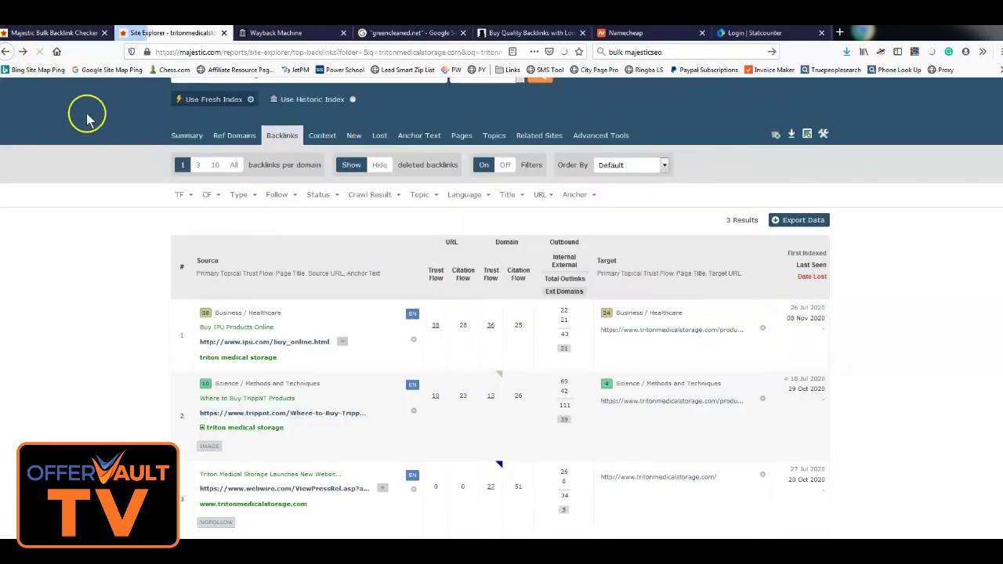
scroll(227, 250, up, 2)
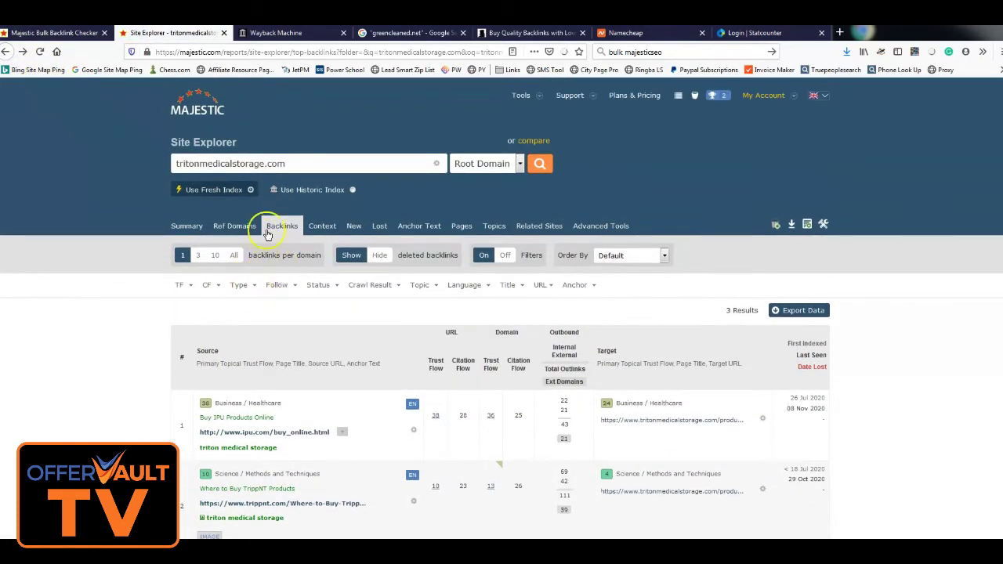
Check the availability and price of tritonmedicalstorage.com on Namecheap.
click(299, 167)
drag(285, 164, 143, 171)
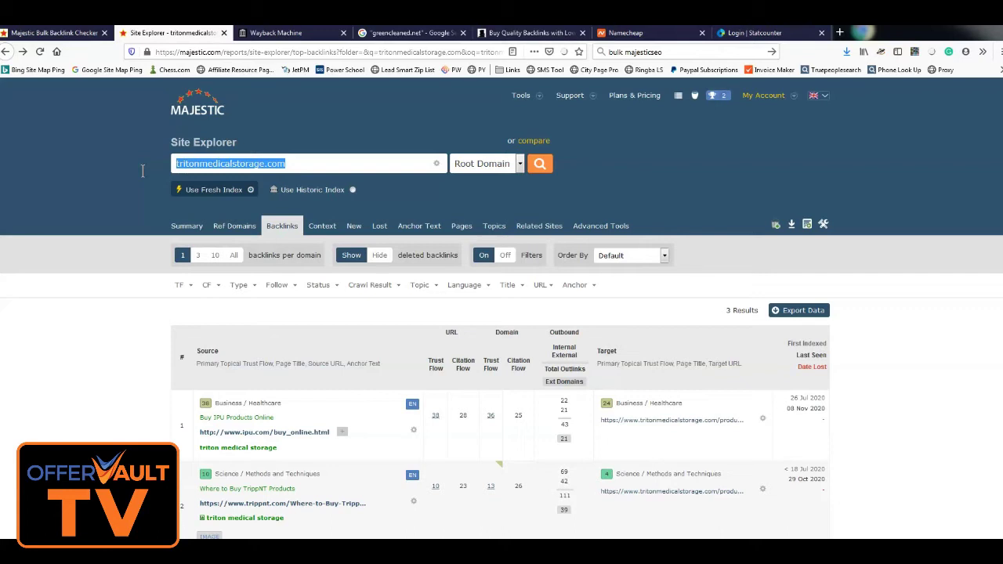
click(631, 33)
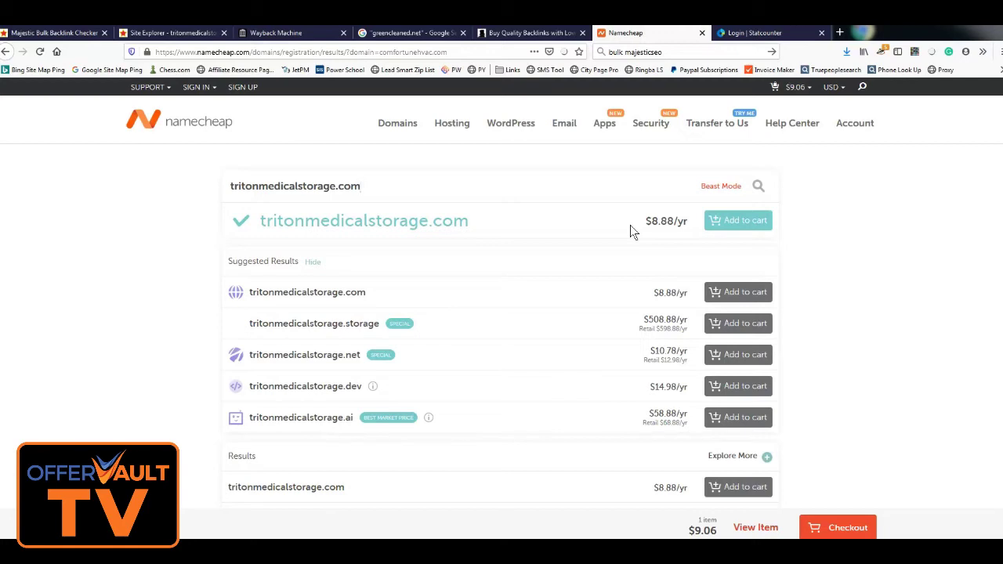
Look up perfecthealth101.net in Majestic Site Explorer and show its summary.
click(181, 36)
click(300, 163)
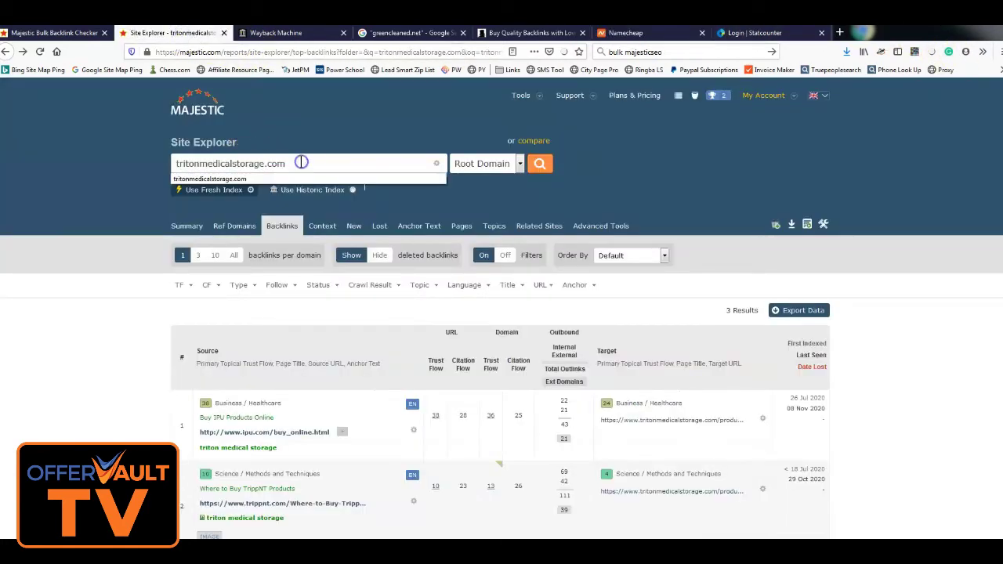
click(197, 163)
triple_click(197, 163)
text(per)
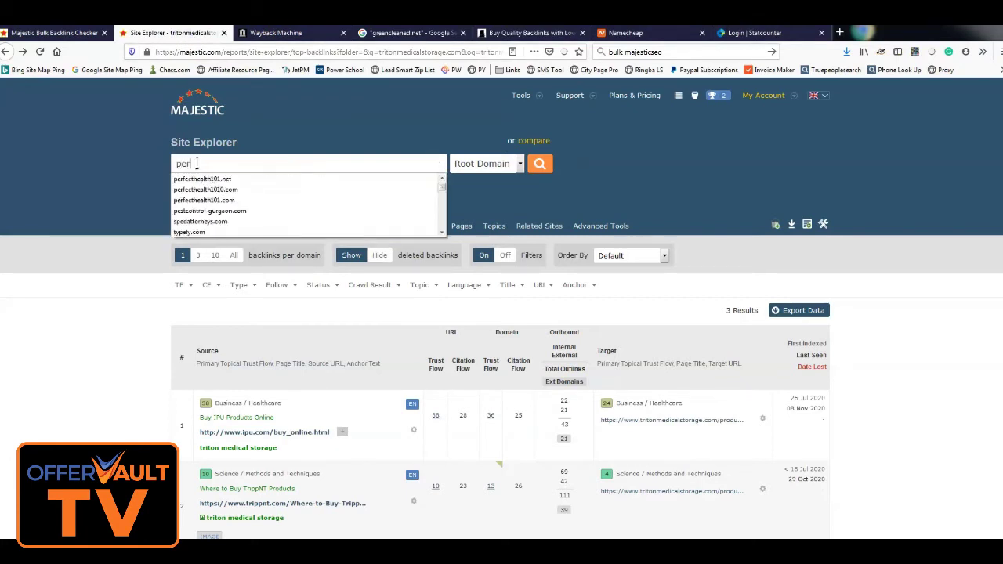
text(f)
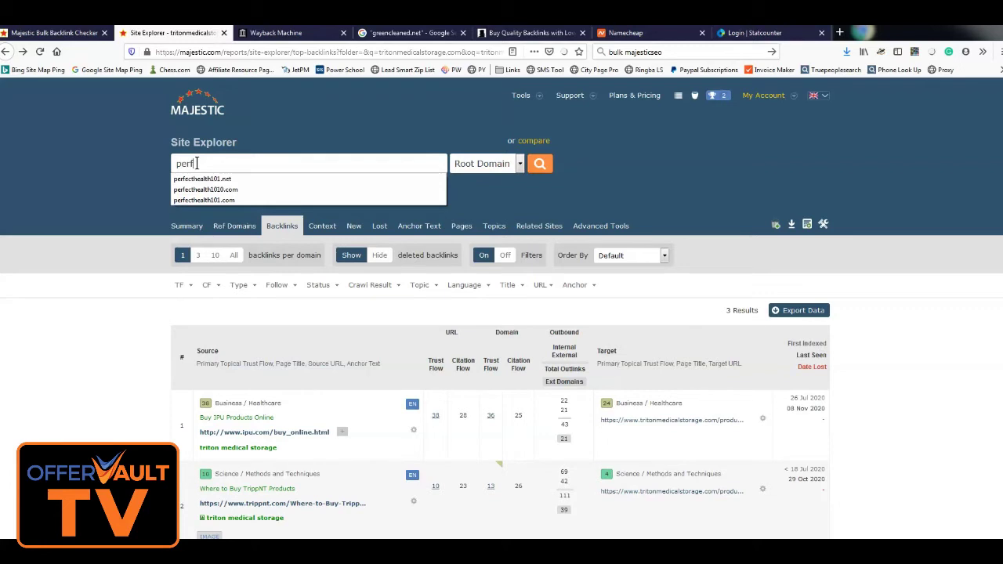
key(Down)
key(Return)
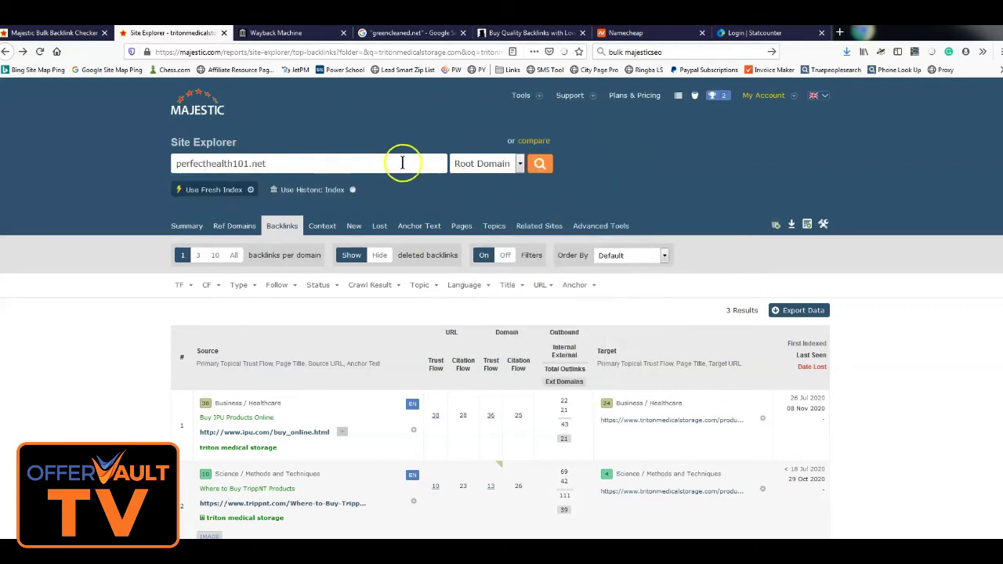
click(539, 163)
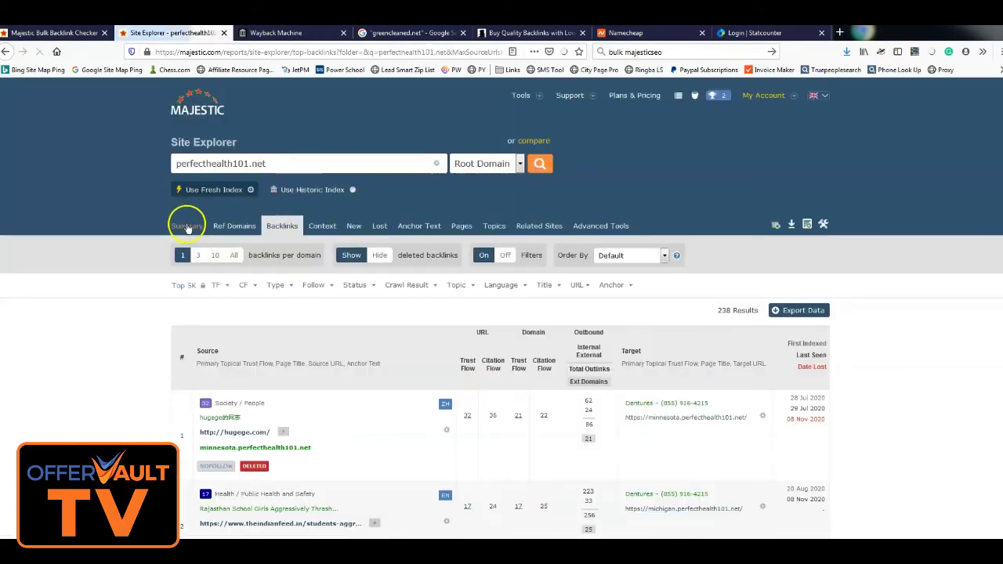
click(192, 226)
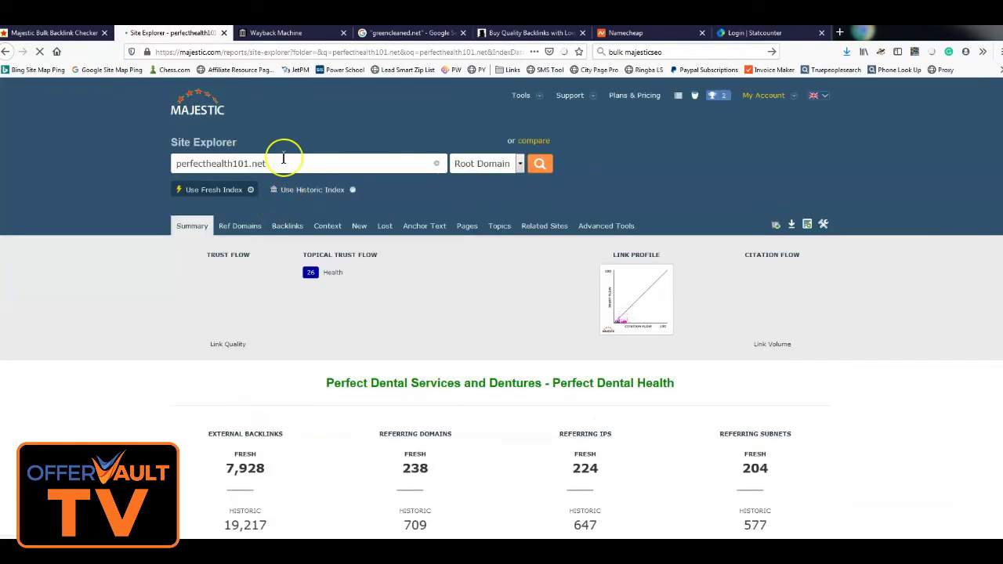
Review the Trust Flow, Citation Flow, backlink counts and link contexts of perfecthealth101.net.
drag(284, 158, 164, 164)
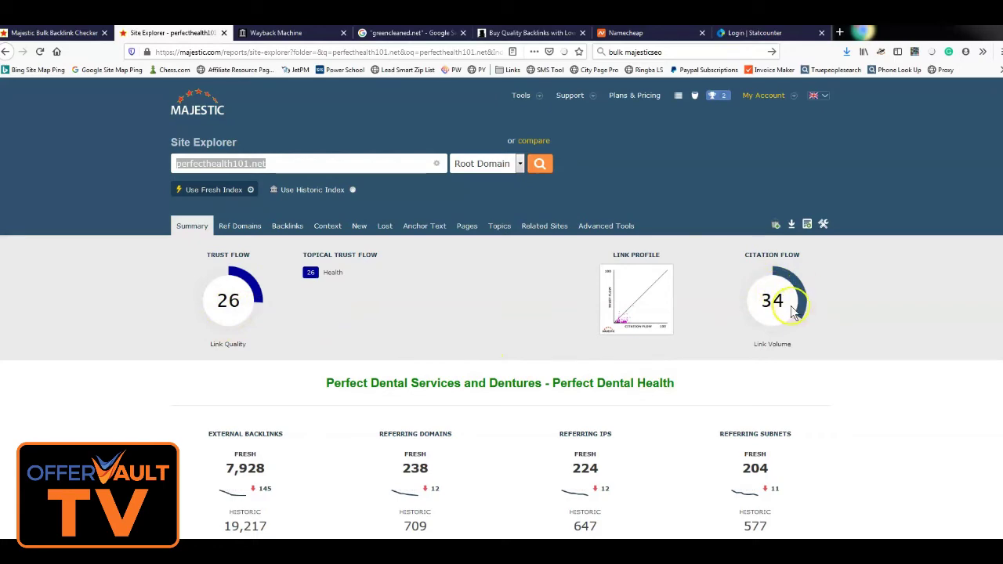
scroll(441, 321, down, 2)
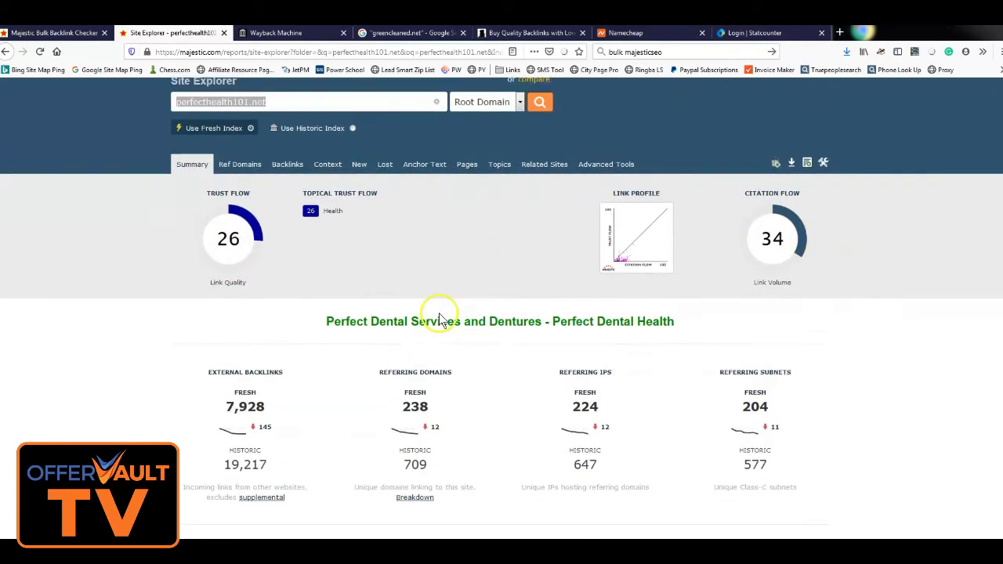
scroll(437, 313, up, 2)
scroll(400, 250, down, 6)
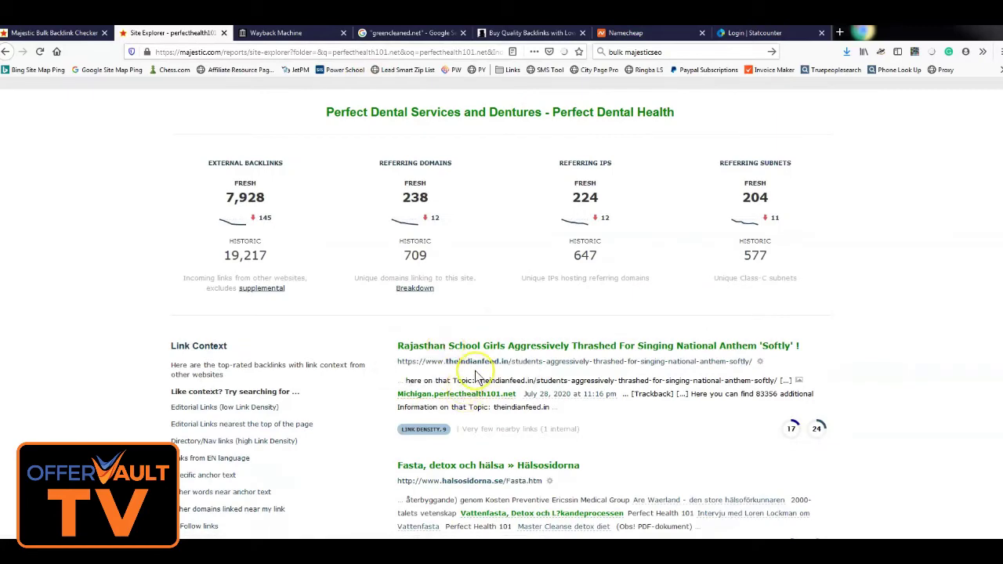
scroll(463, 376, up, 3)
scroll(360, 204, up, 3)
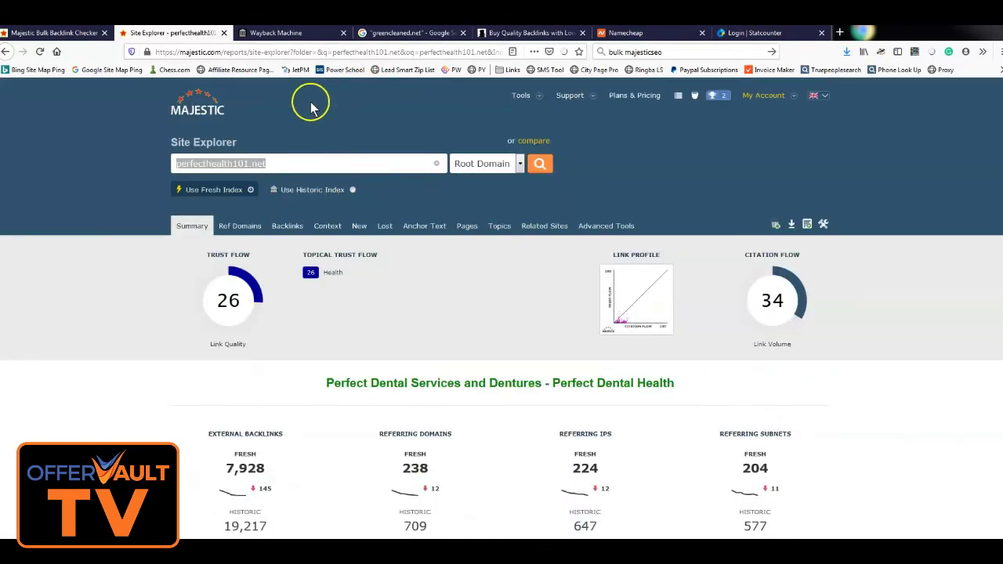
Search Google for site:perfecthealth101.net, using the domain copied from Site Explorer, and open page 7 of the results.
click(280, 165)
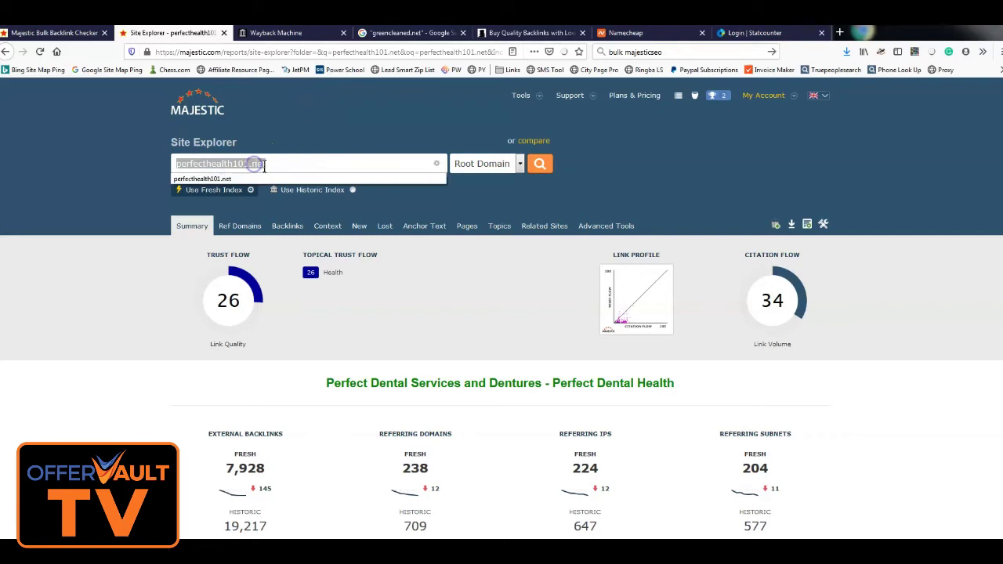
drag(266, 165, 162, 165)
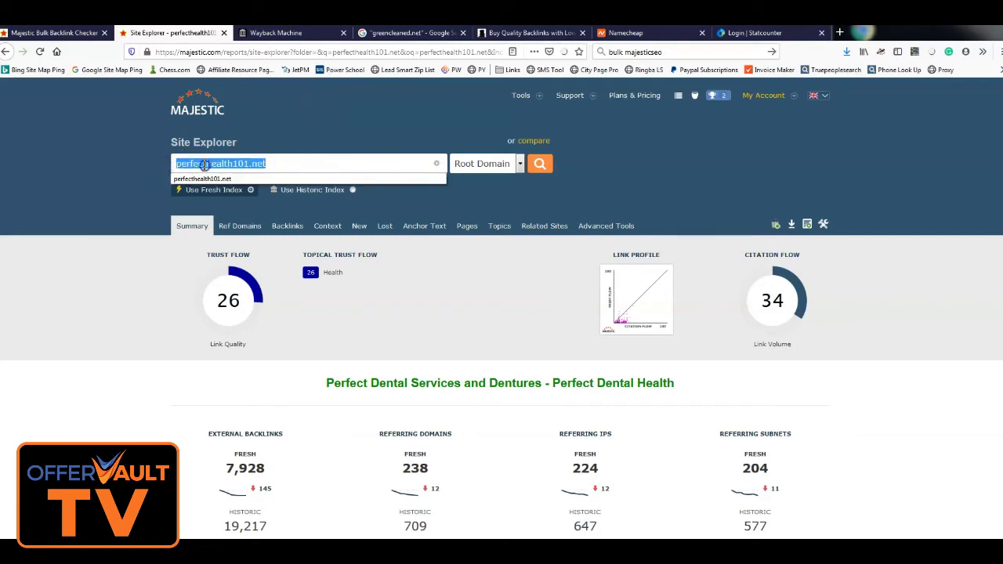
click(204, 164)
triple_click(203, 164)
click(204, 164)
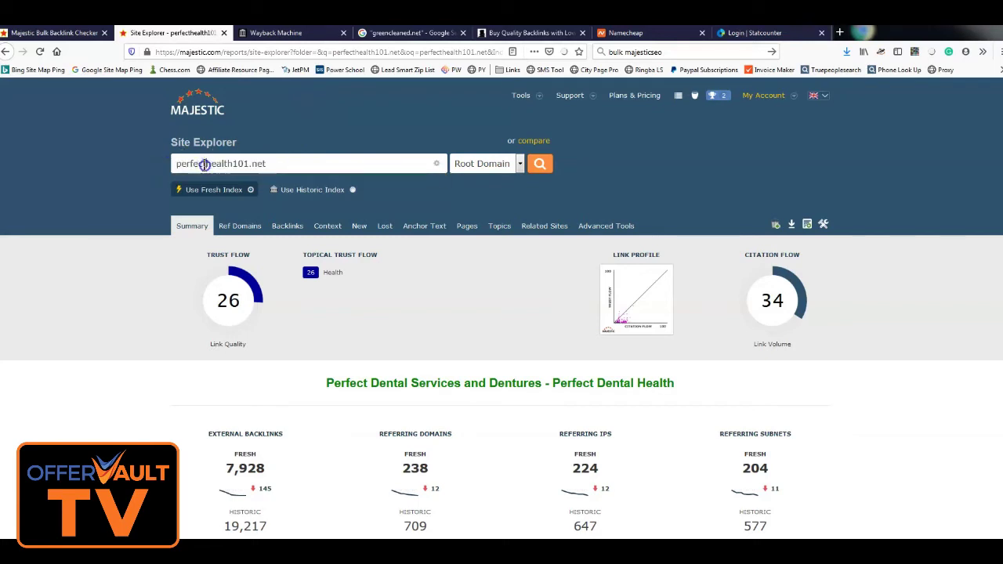
double_click(204, 165)
drag(266, 164, 175, 167)
key(ctrl+c)
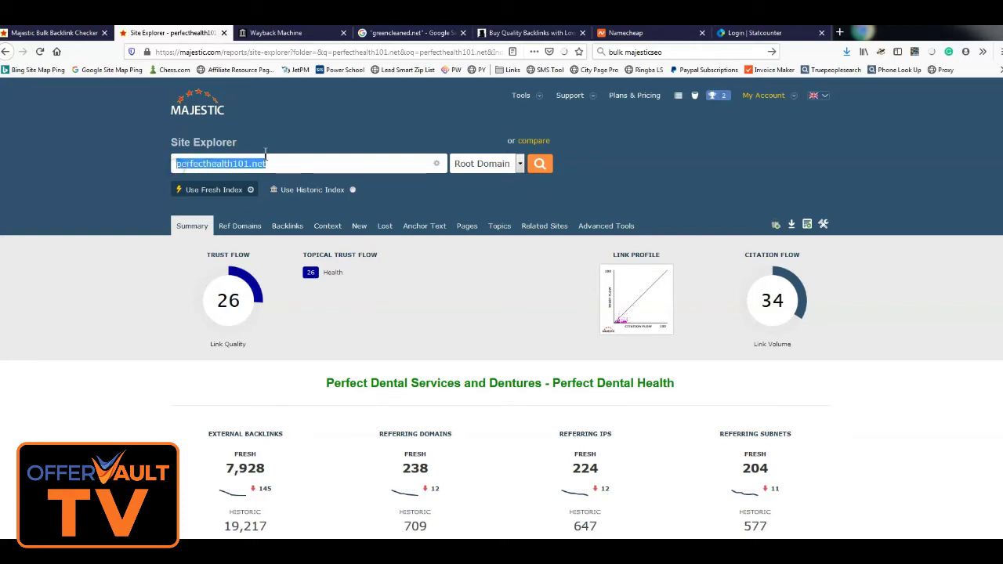
click(619, 52)
text(site)
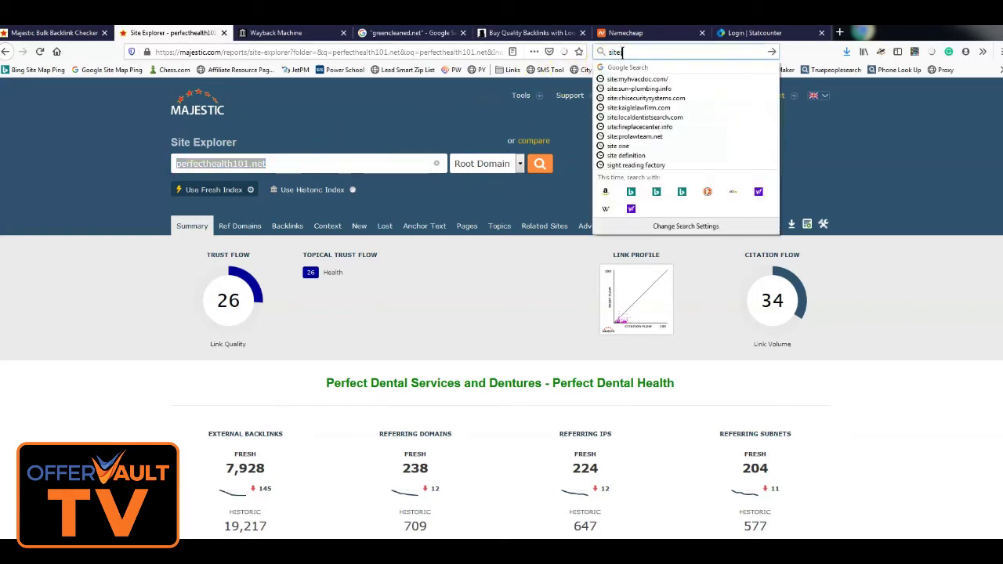
text(:)
key(ctrl+v)
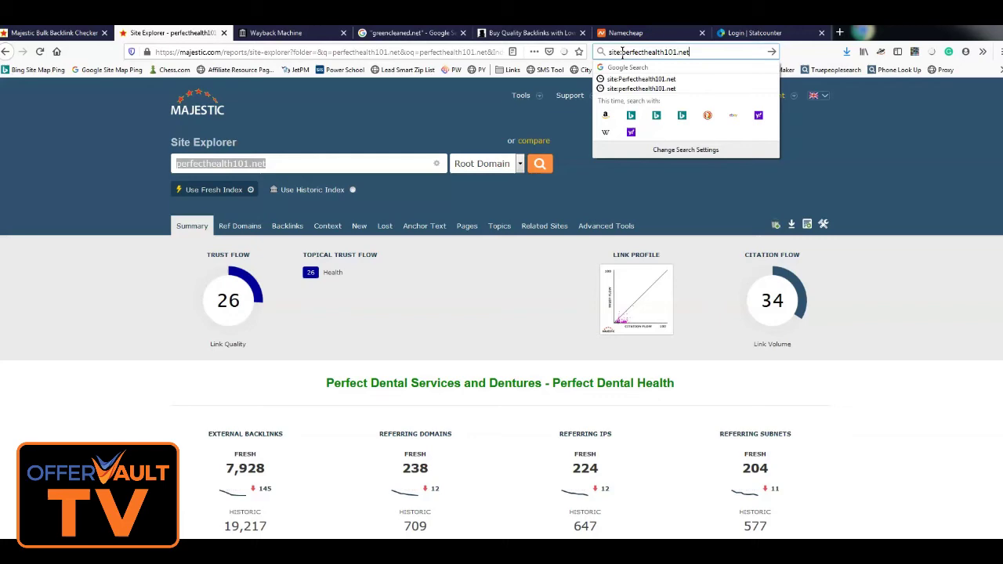
key(Return)
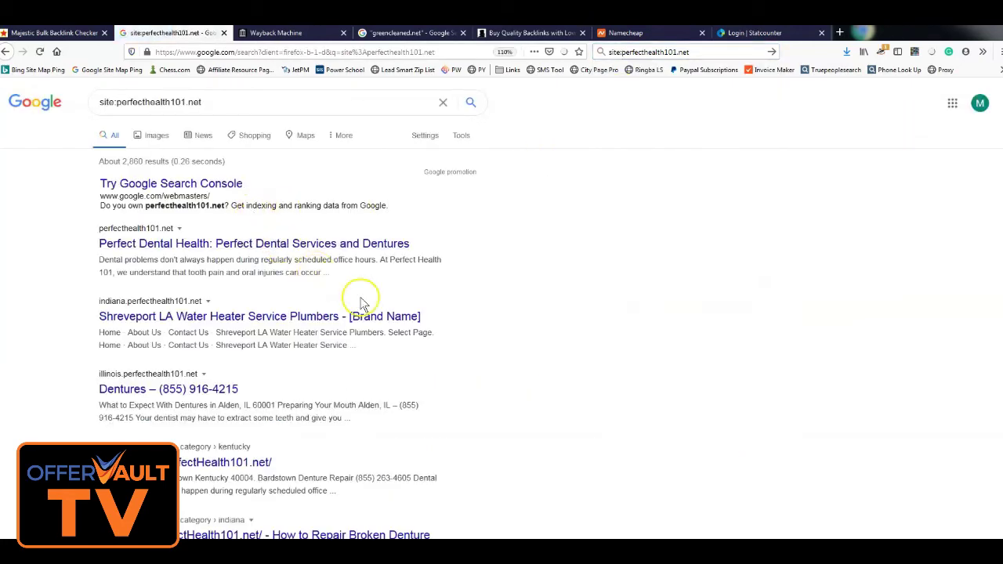
scroll(340, 420, down, 5)
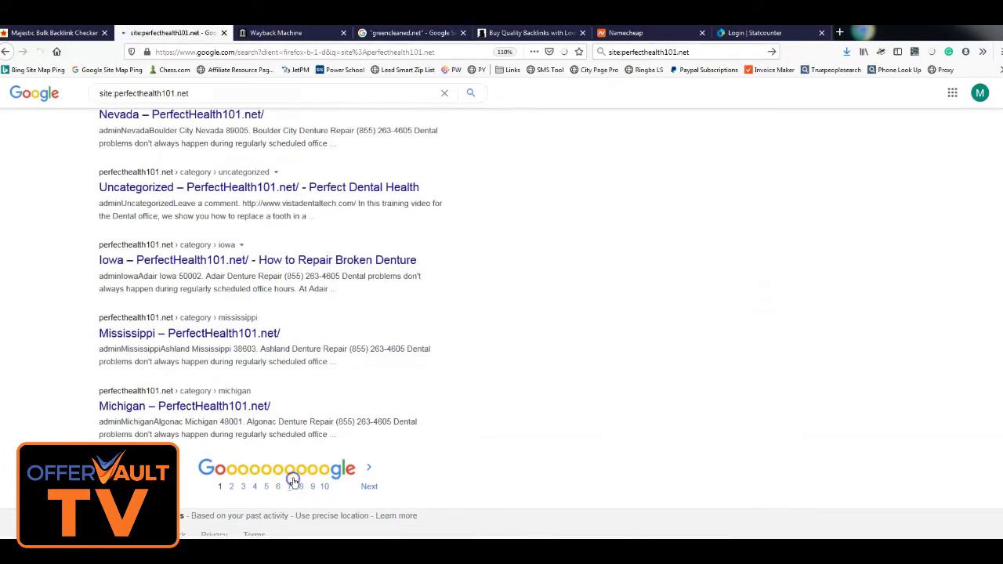
click(290, 480)
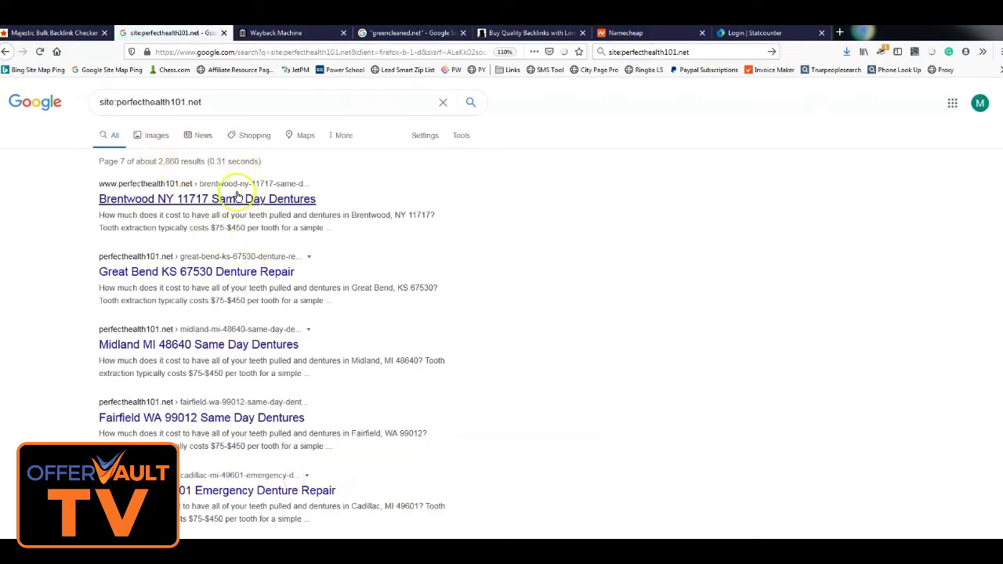
Copy the result title "Great Bend KS 67530 Denture Repair", search Google for it, and look for the perfecthealth101.net listing.
drag(305, 278, 99, 271)
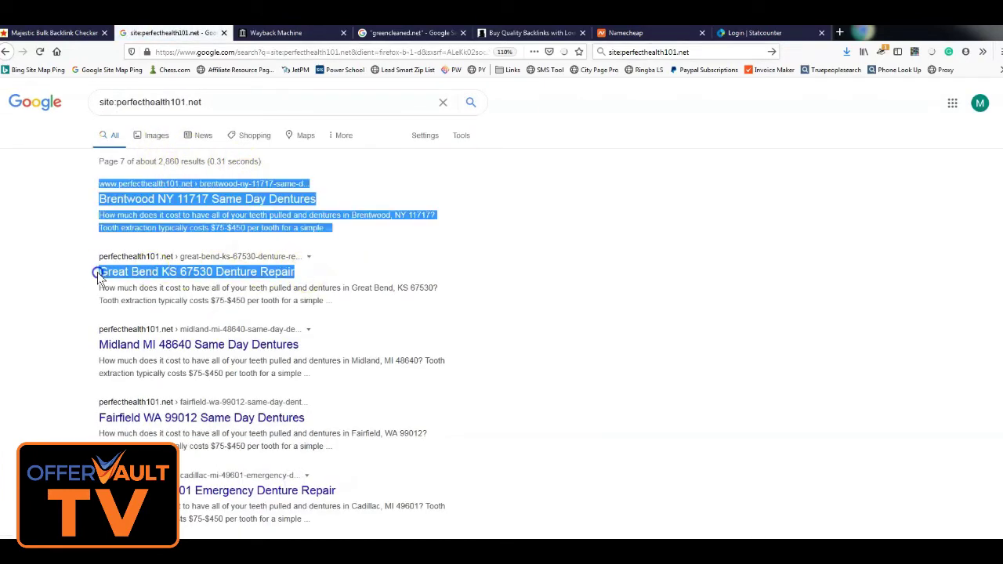
drag(306, 273, 100, 273)
key(ctrl+c)
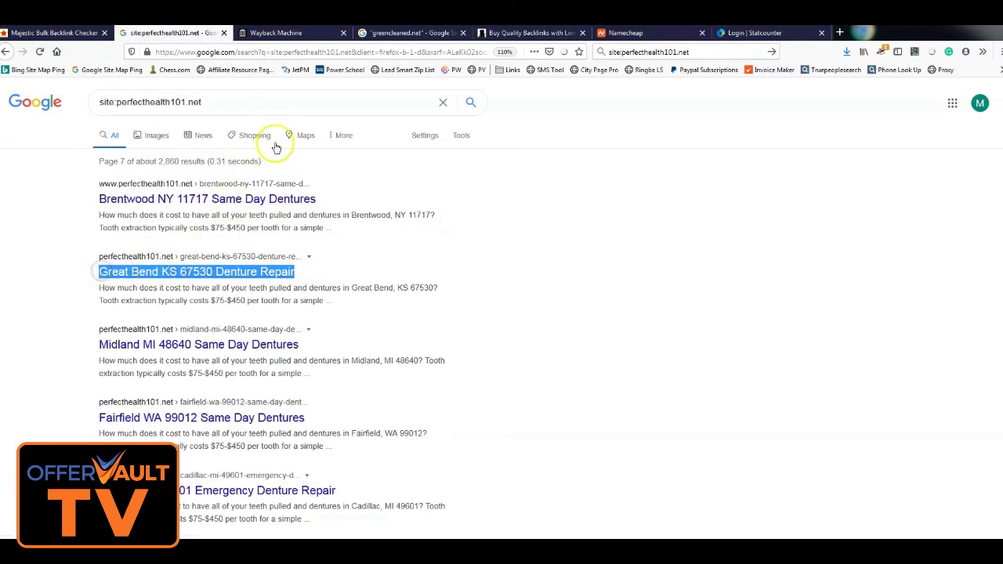
drag(230, 102, 99, 102)
key(ctrl+v)
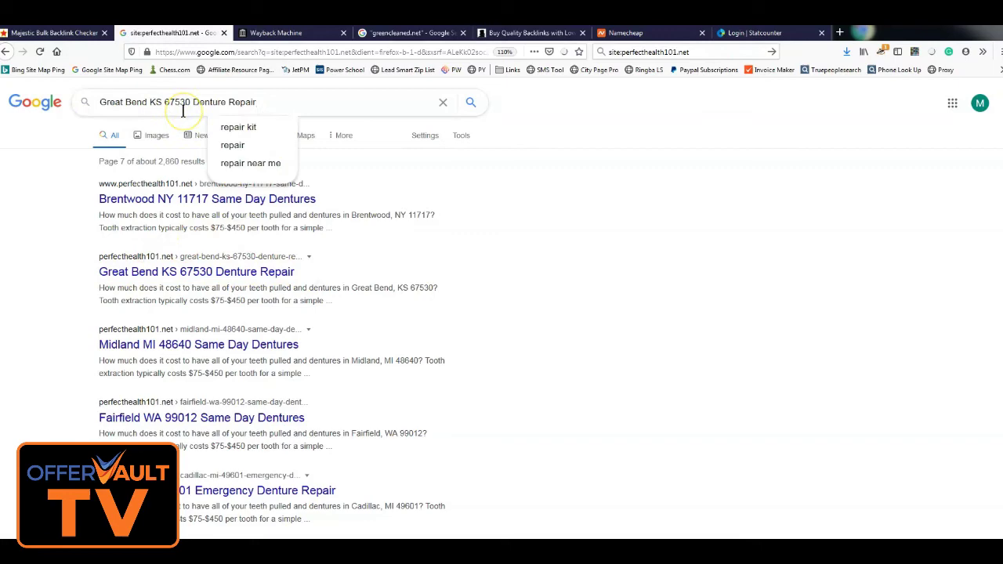
key(Return)
scroll(235, 335, down, 5)
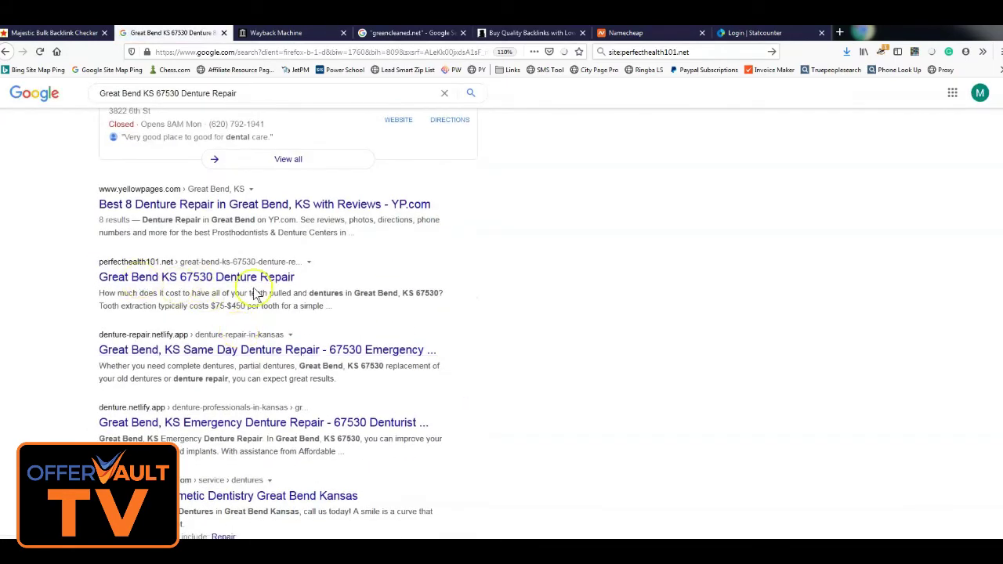
Remove the ZIP code from the query, search for "Great Bend KS Denture Repair", and look for the perfecthealth101.net listing.
scroll(235, 258, up, 5)
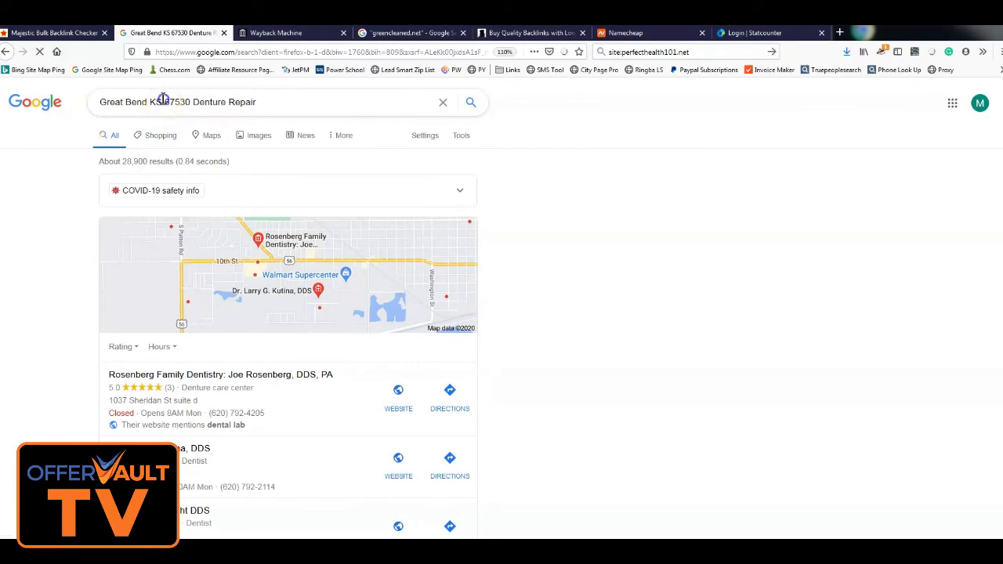
drag(162, 102, 184, 101)
key(BackSpace)
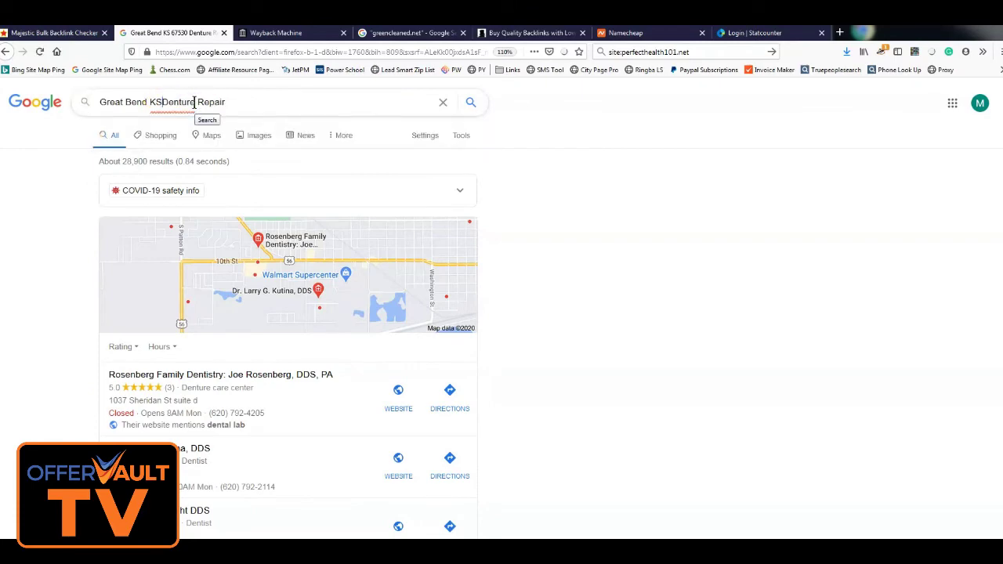
key(Return)
scroll(438, 345, down, 5)
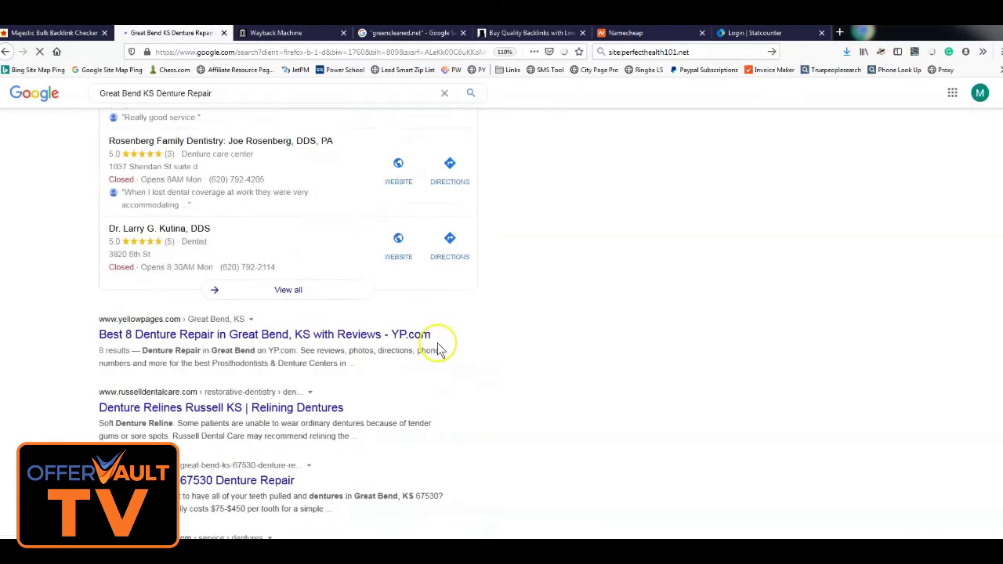
Check where perfecthealth101.net ranks among the organic results for "Great Bend KS Denture Repair" relative to the map listings.
scroll(384, 333, down, 3)
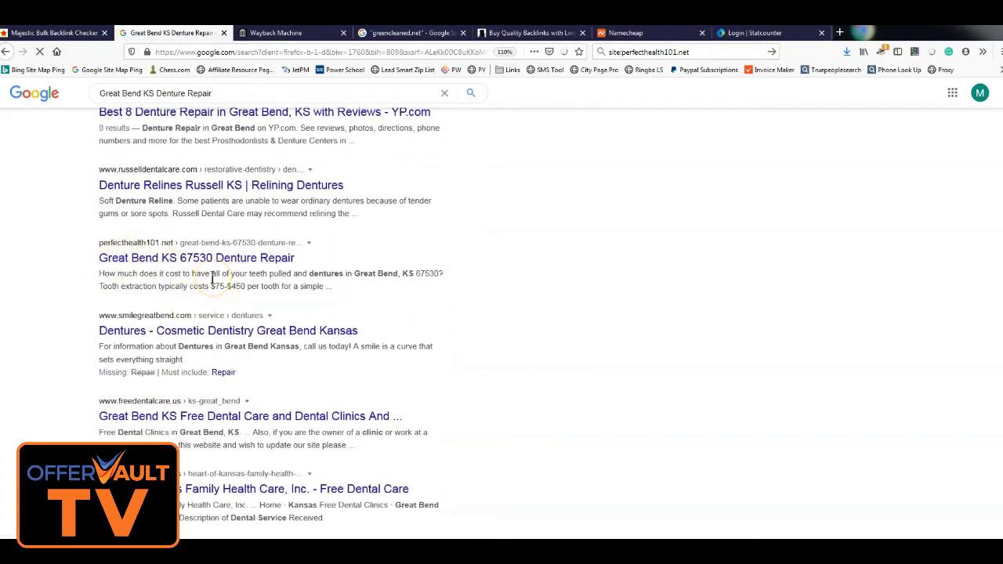
scroll(216, 281, up, 5)
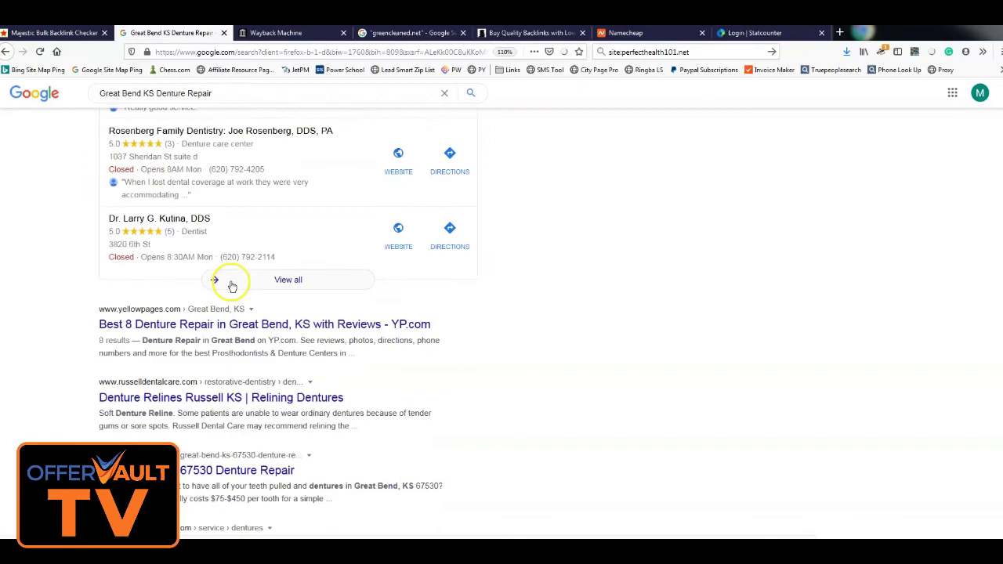
scroll(232, 287, up, 5)
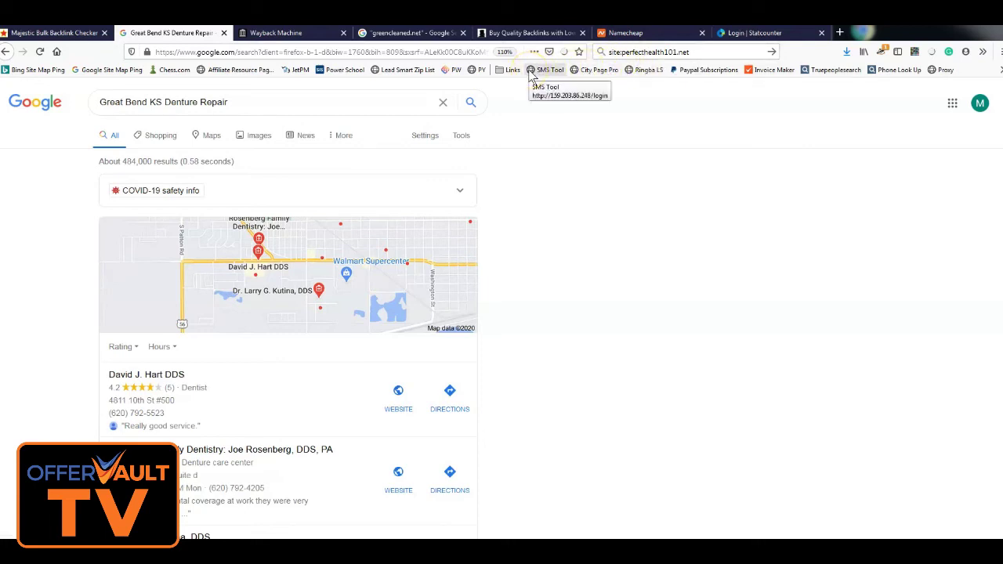
Switch to the Blackhatlinks page, consult the November 2020 calendar in the system clock, and close it.
click(511, 32)
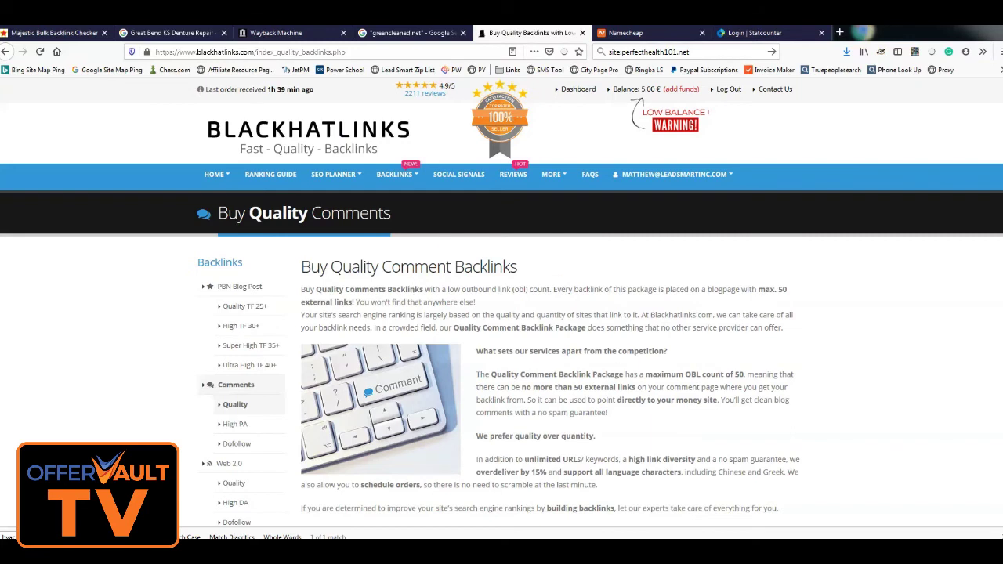
click(972, 553)
click(917, 437)
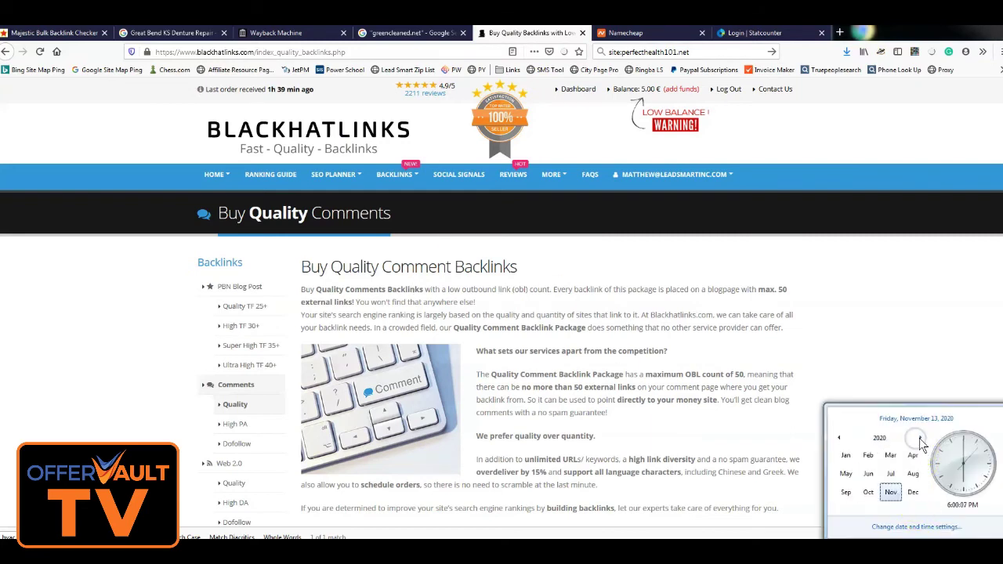
click(890, 491)
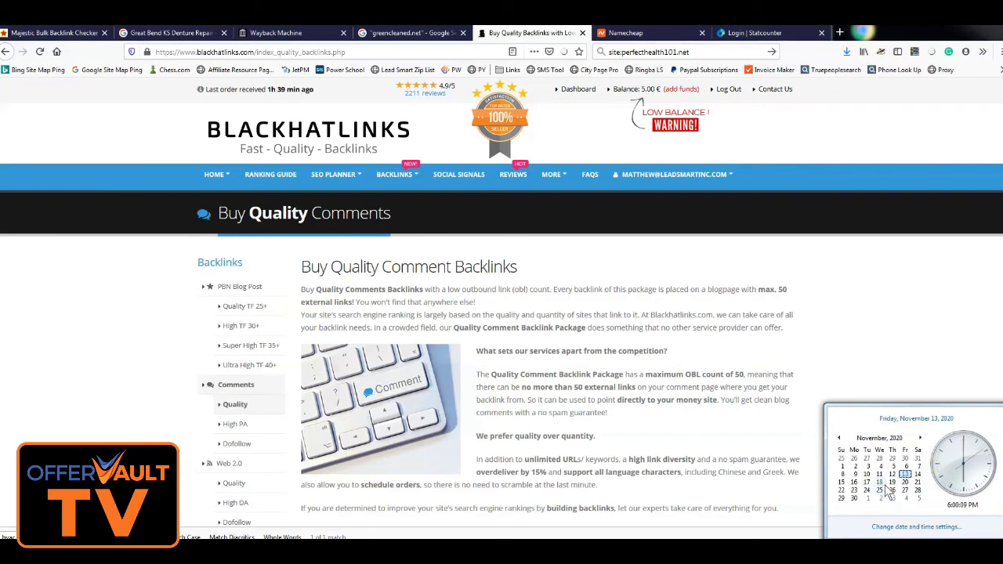
click(884, 493)
click(948, 357)
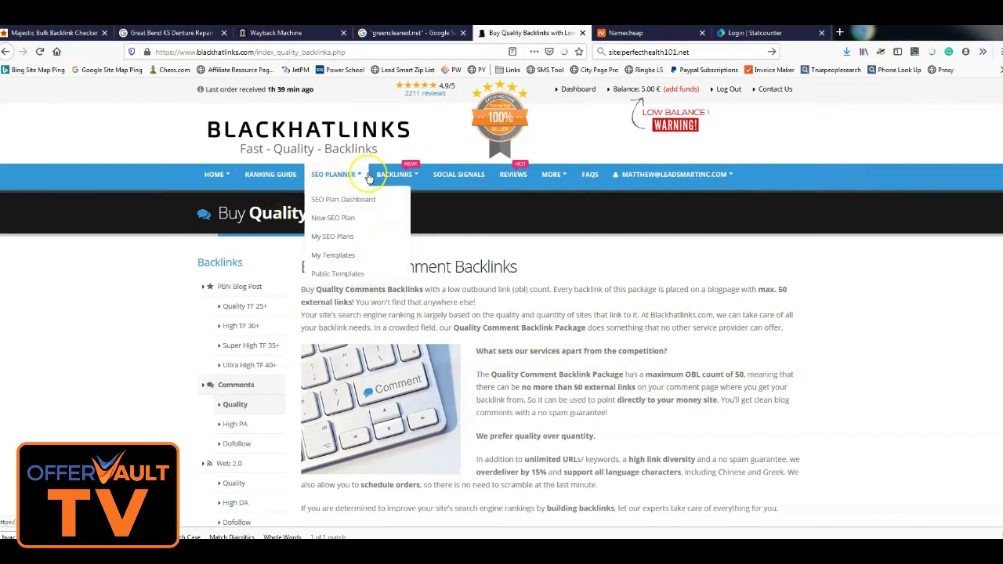
Open the Quality comment backlinks page on Blackhatlinks and review its features, package sizes and prices.
mouse_move(395, 185)
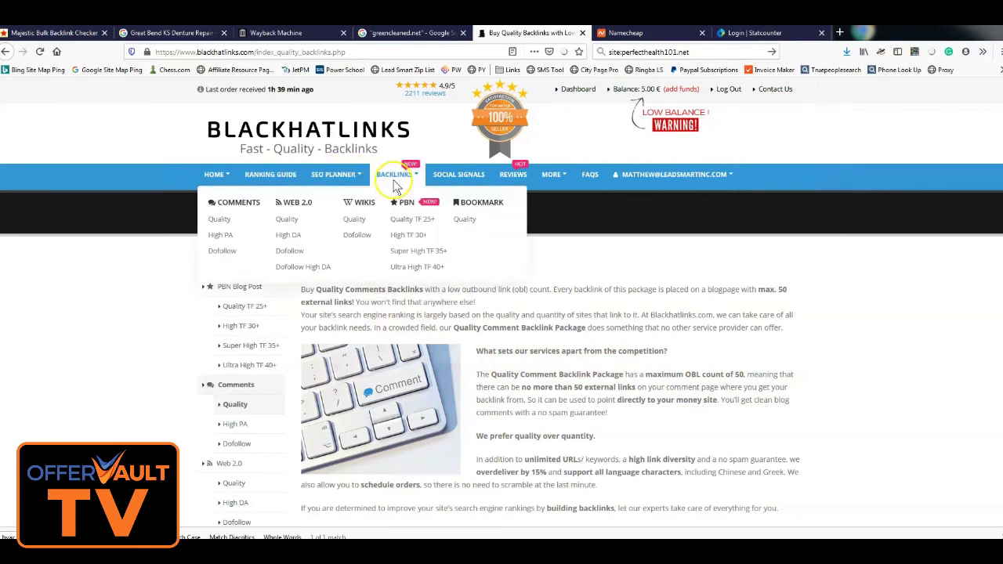
click(214, 219)
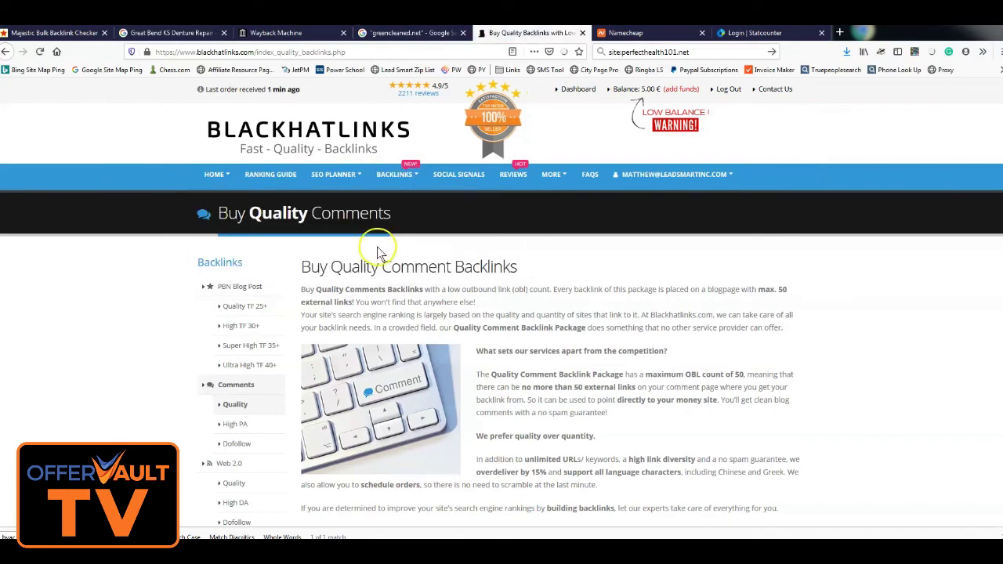
scroll(510, 343, down, 10)
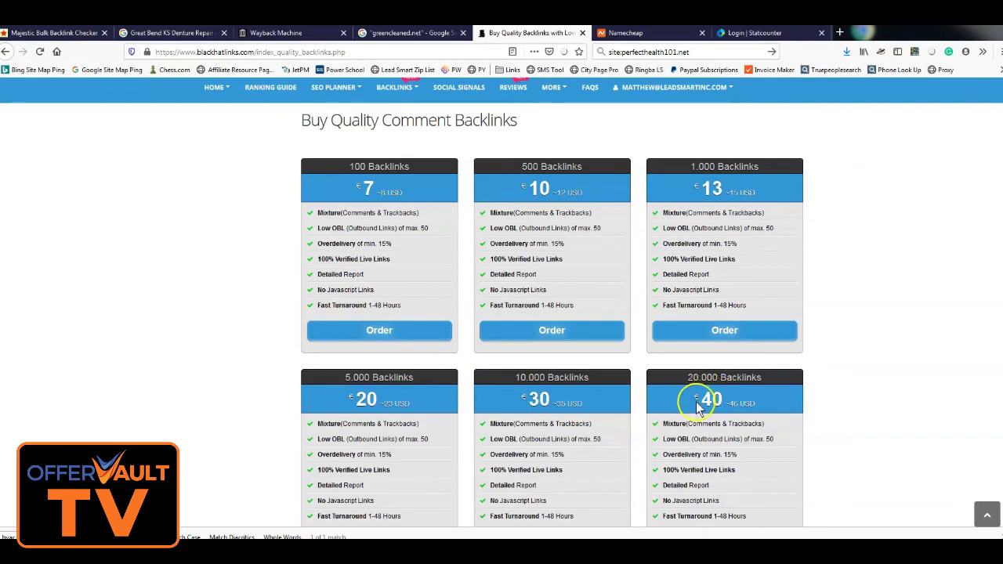
scroll(666, 391, up, 3)
scroll(251, 251, up, 3)
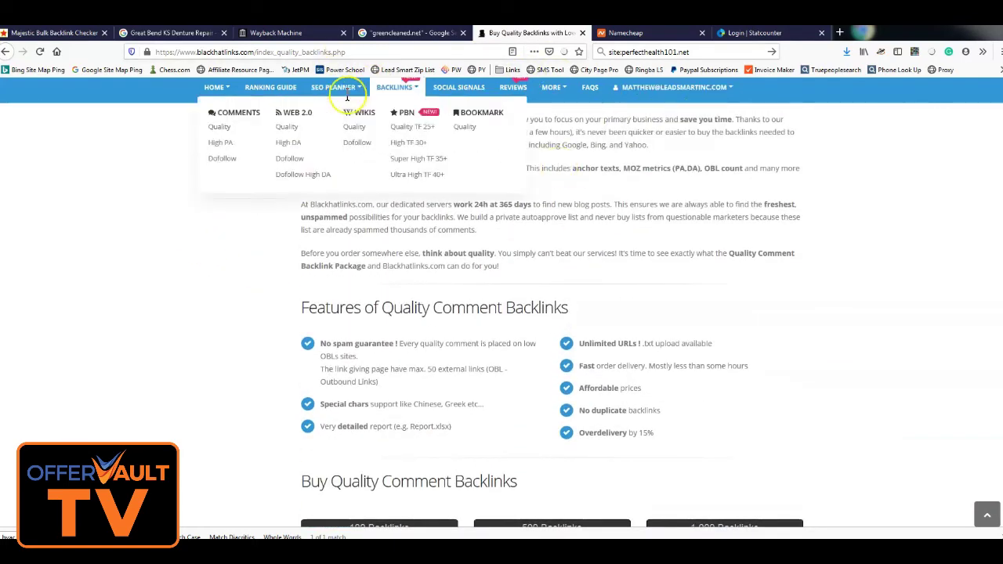
scroll(475, 305, up, 1)
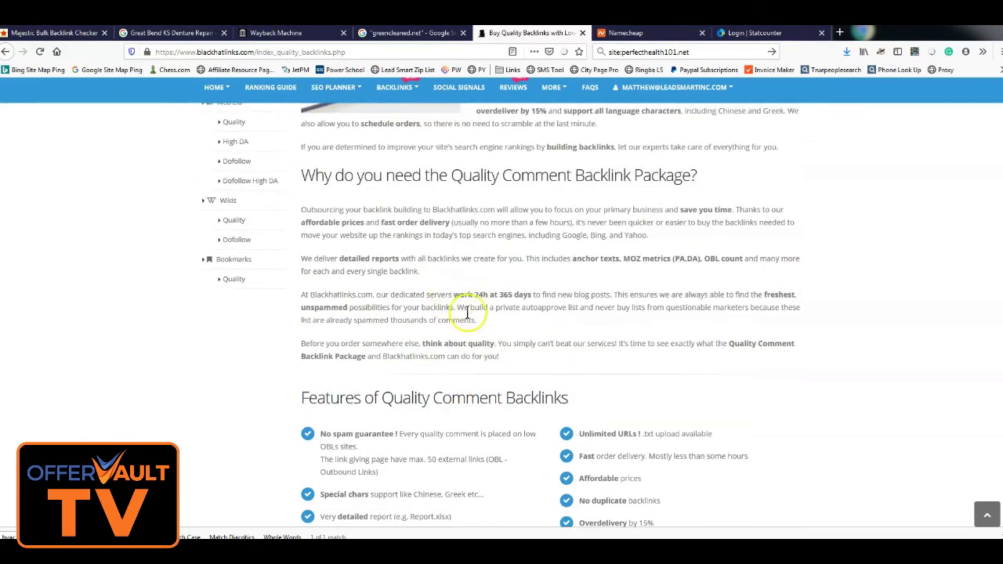
scroll(587, 410, down, 4)
mouse_move(740, 413)
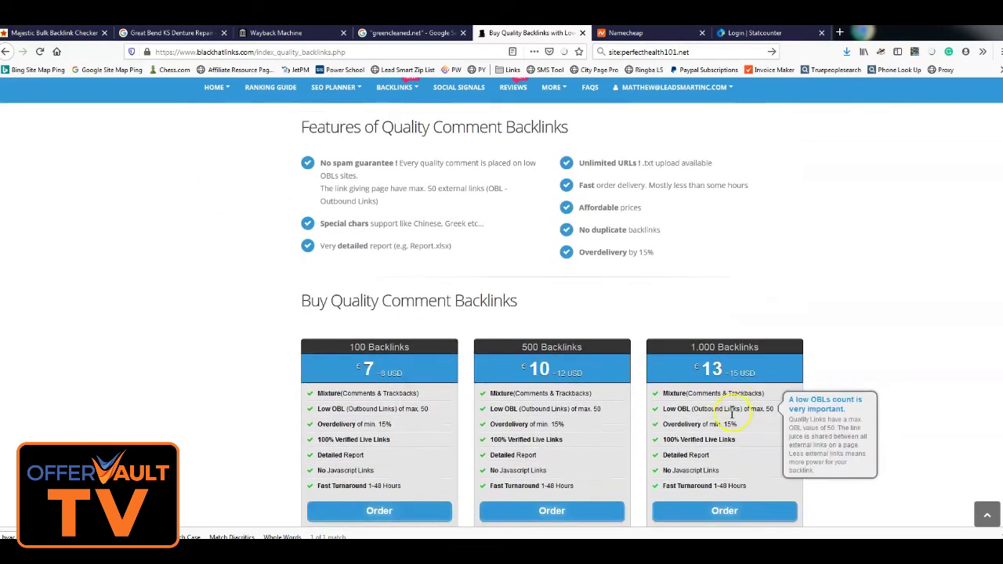
scroll(737, 415, down, 3)
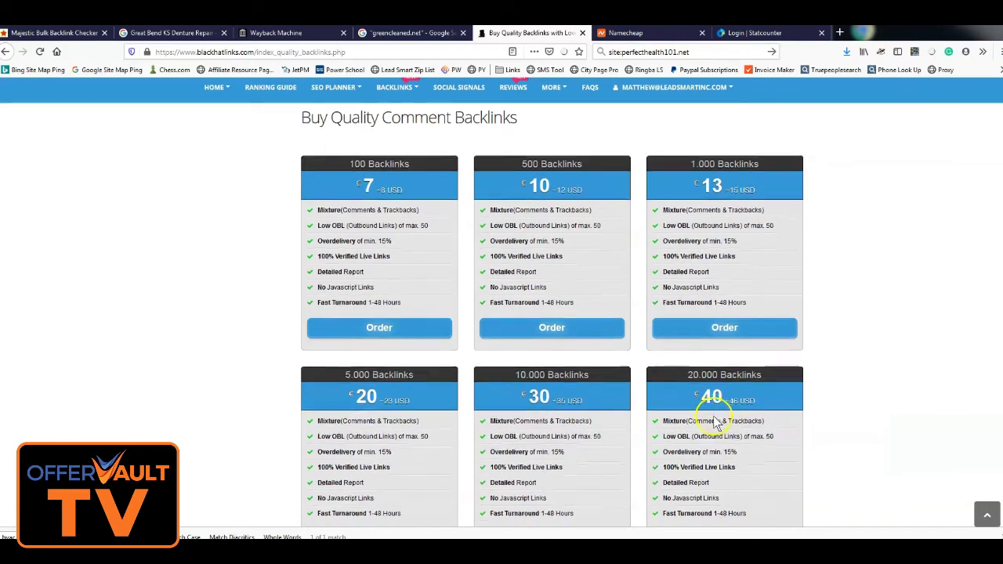
scroll(737, 420, down, 1)
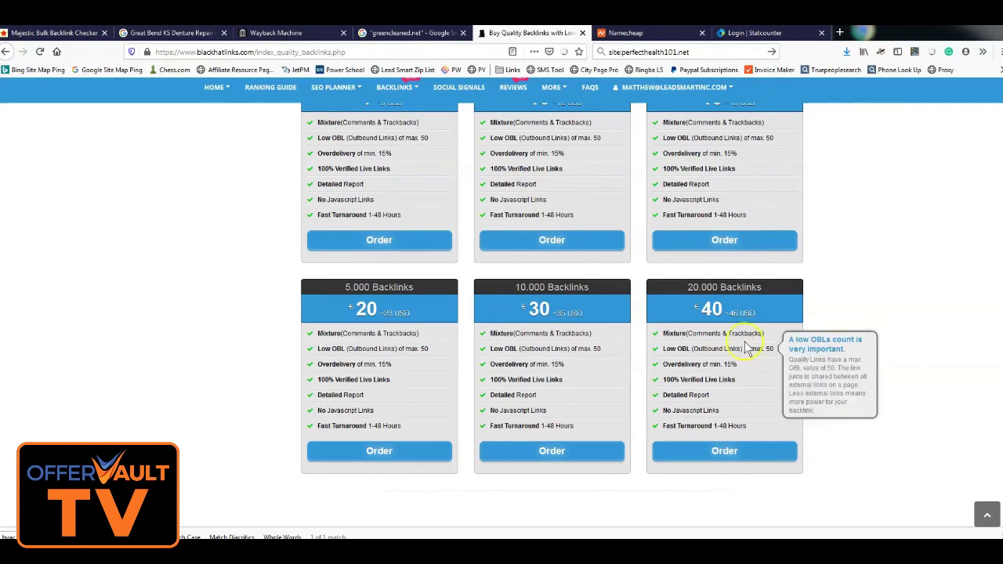
scroll(549, 340, up, 5)
scroll(525, 345, up, 10)
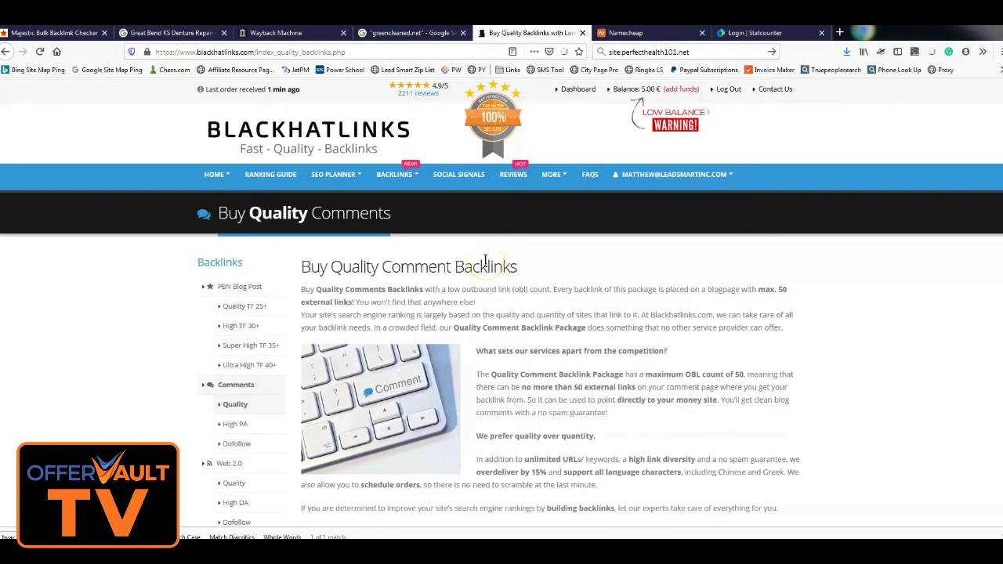
Go to expireddomains.net, open its Expired Domains list, and log in to the member area with the saved credentials.
click(379, 52)
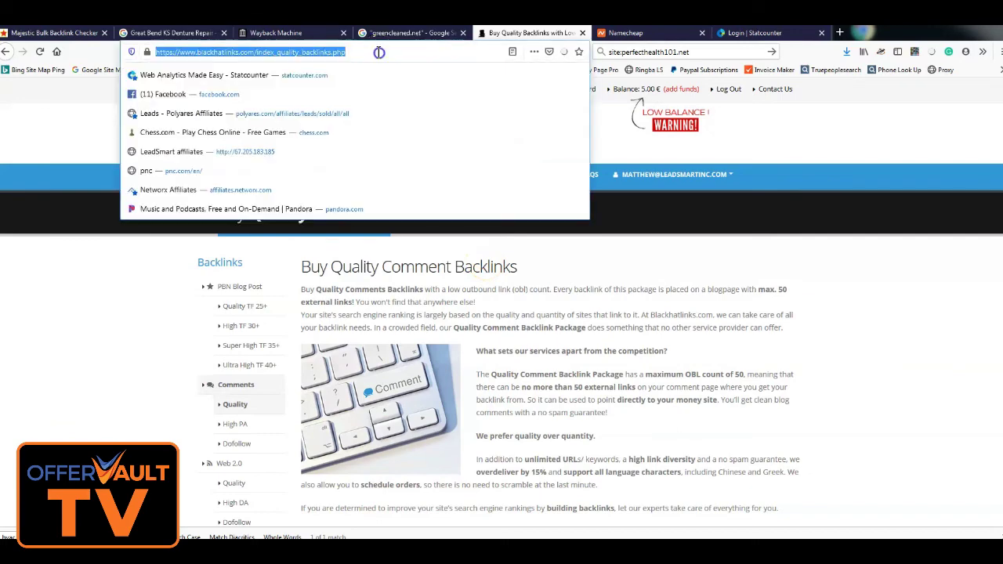
text(expireddomains.net/)
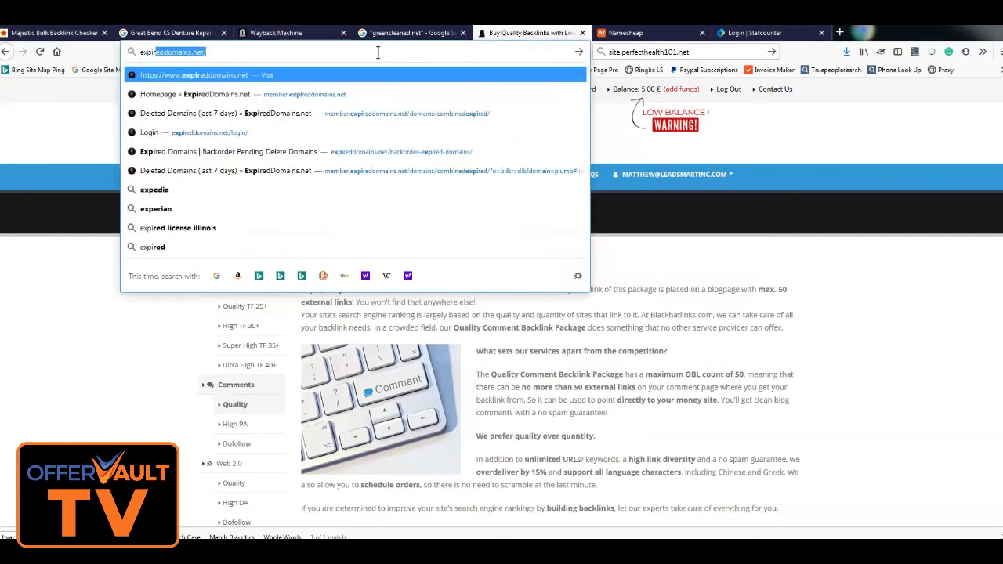
key(Return)
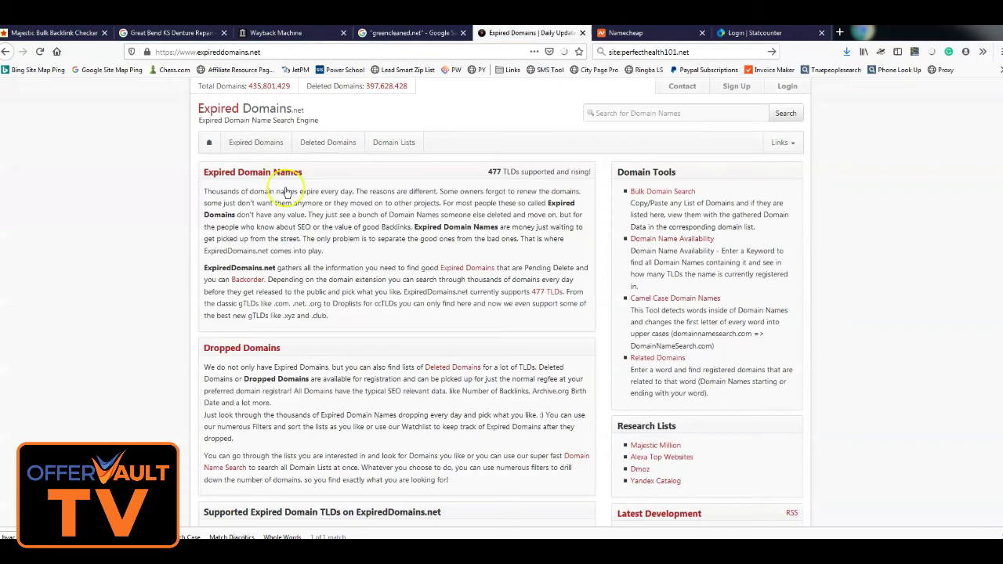
click(253, 142)
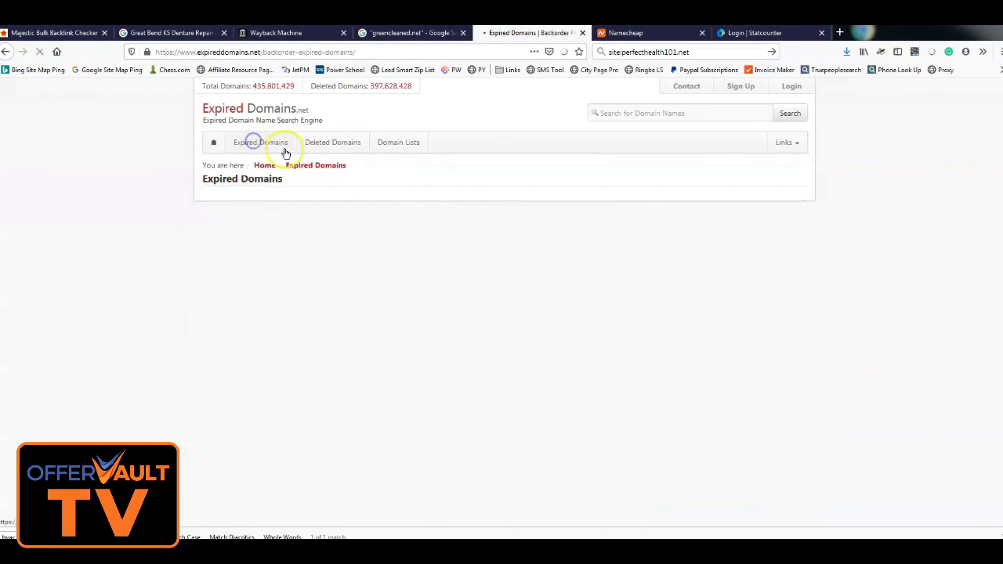
click(793, 86)
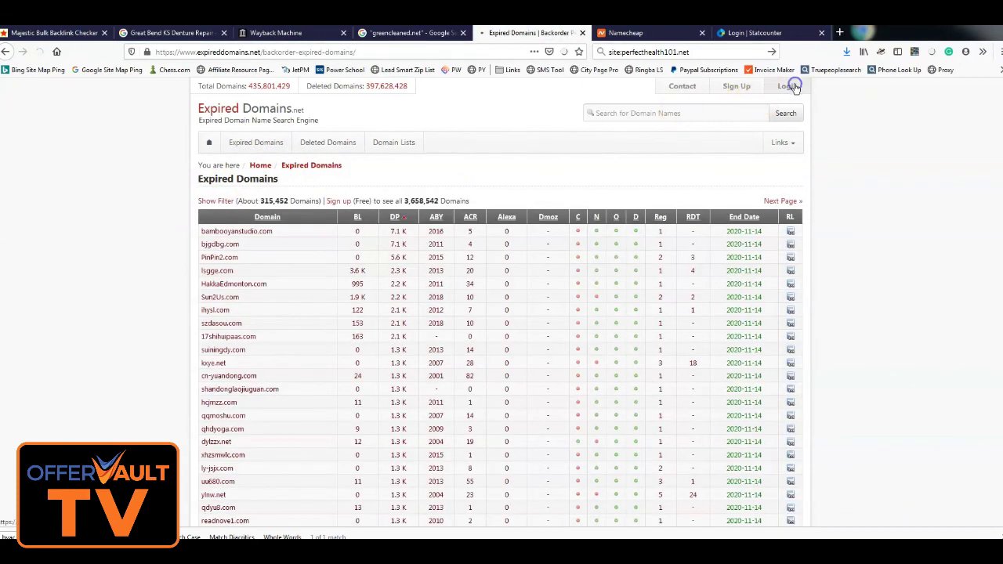
click(224, 270)
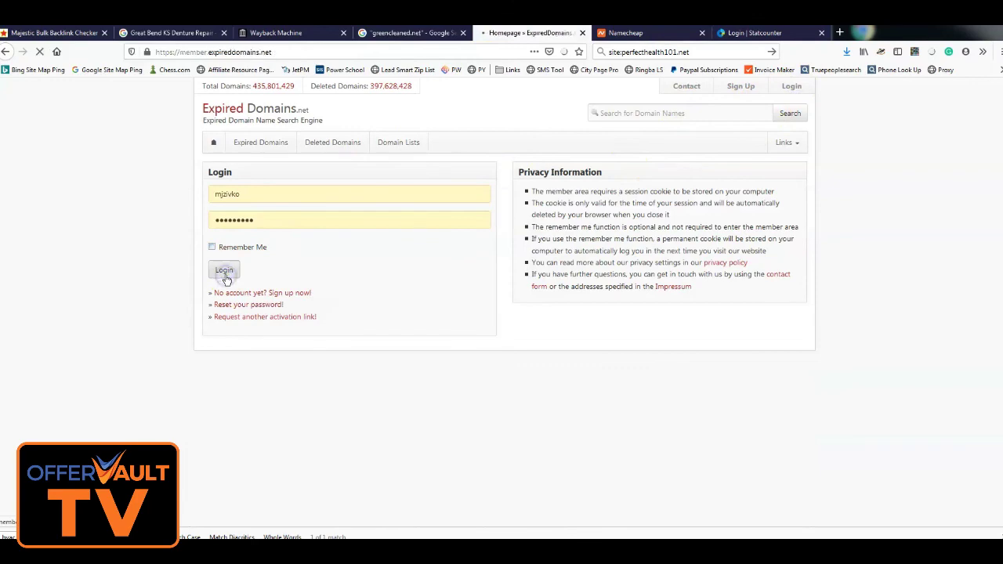
Open the Deleted Domains list, show its filters, and examine the Majestic filter options above the domain listing.
click(31, 141)
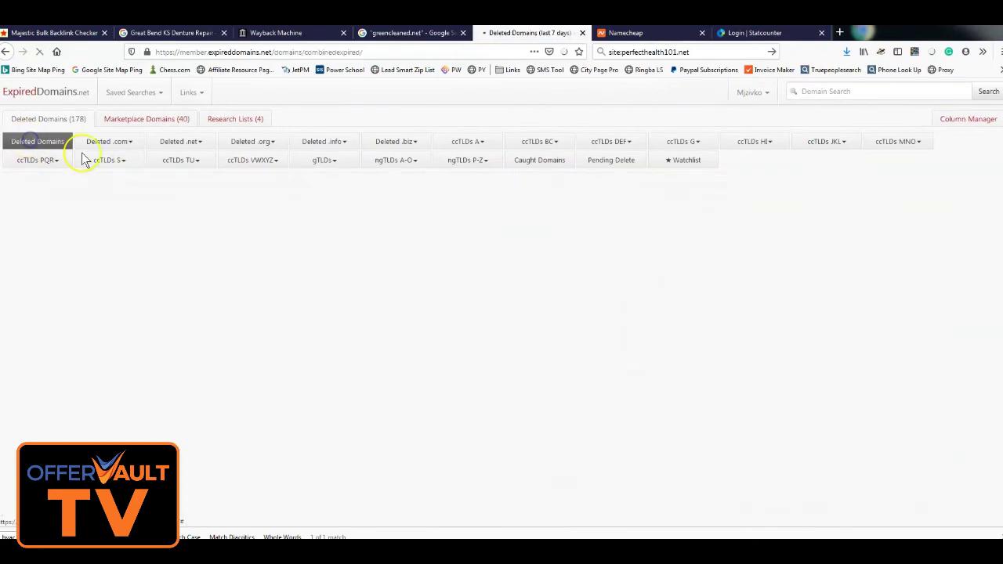
click(23, 197)
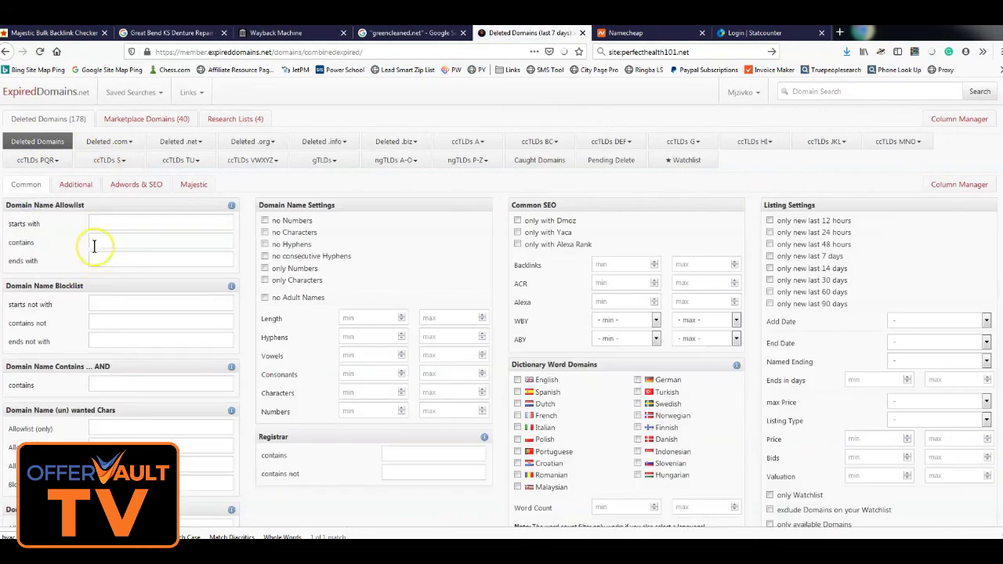
click(193, 184)
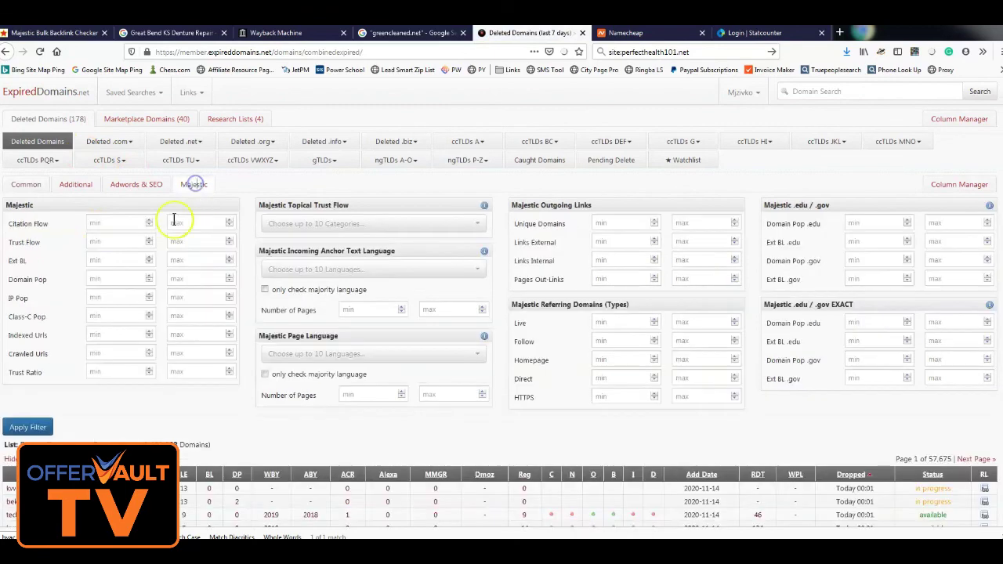
scroll(145, 357, down, 1)
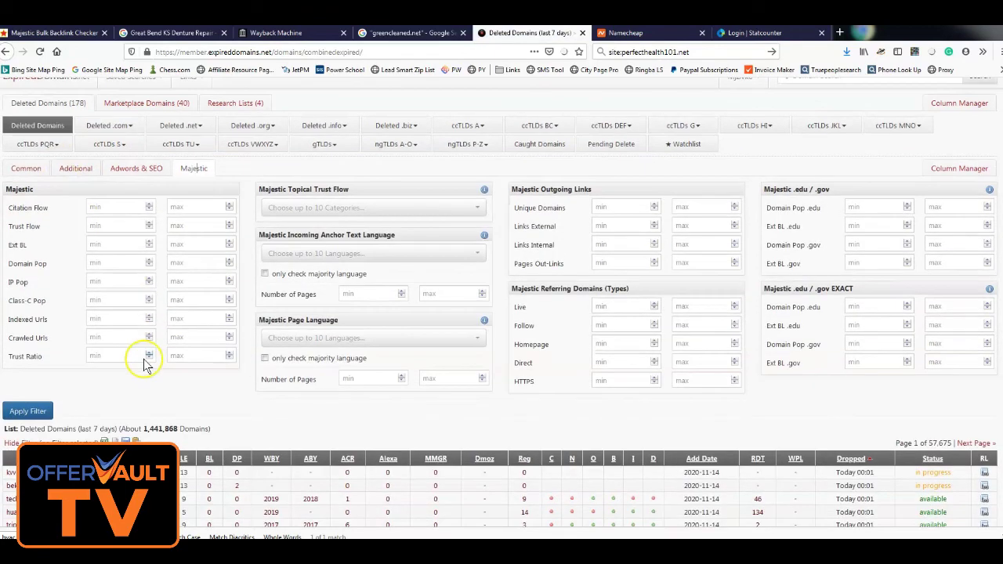
scroll(344, 116, down, 3)
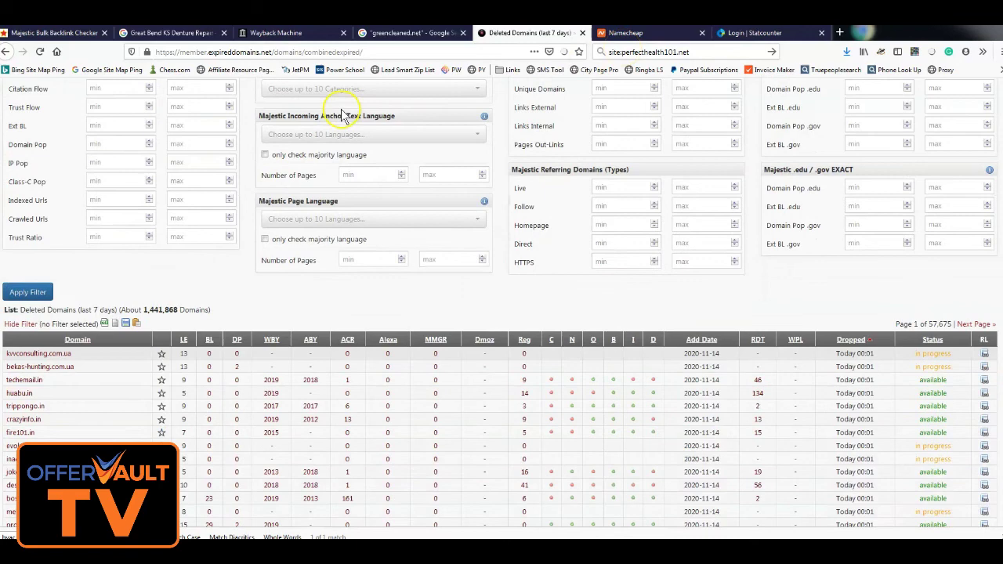
scroll(345, 116, up, 3)
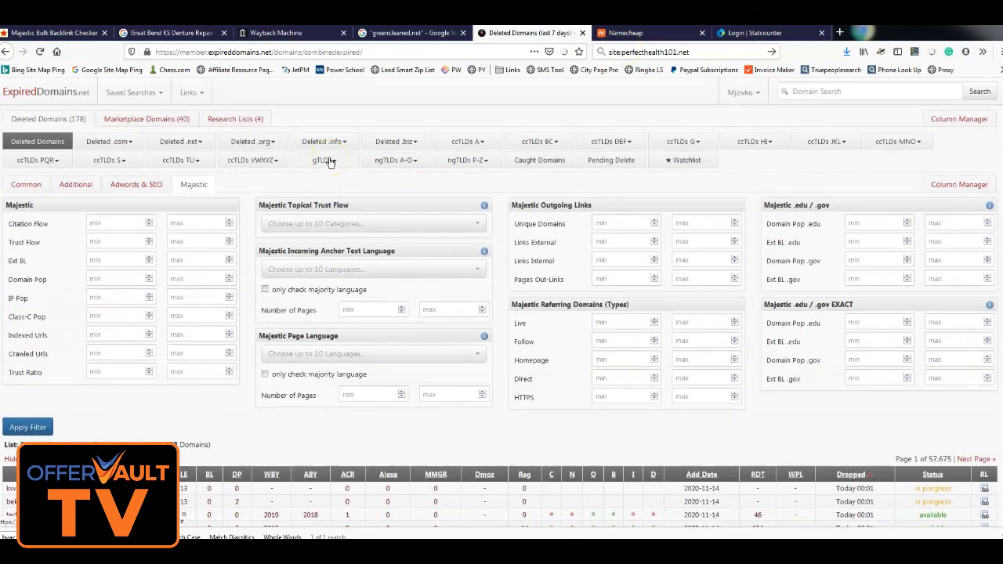